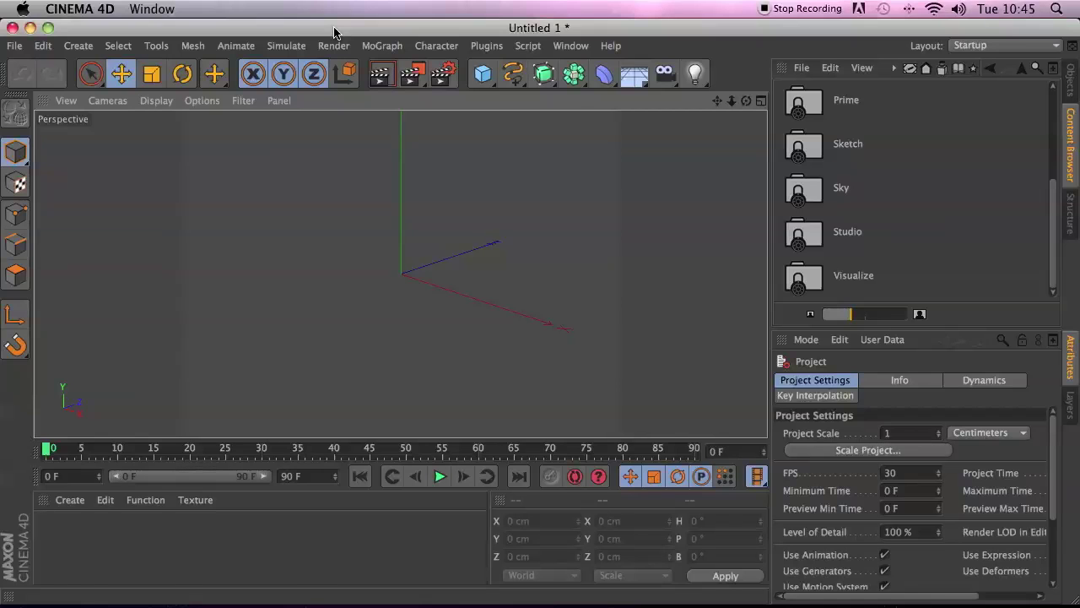
Load the House 16 model from the content library's Objects > Buildings > Houses folder into the scene
click(1070, 132)
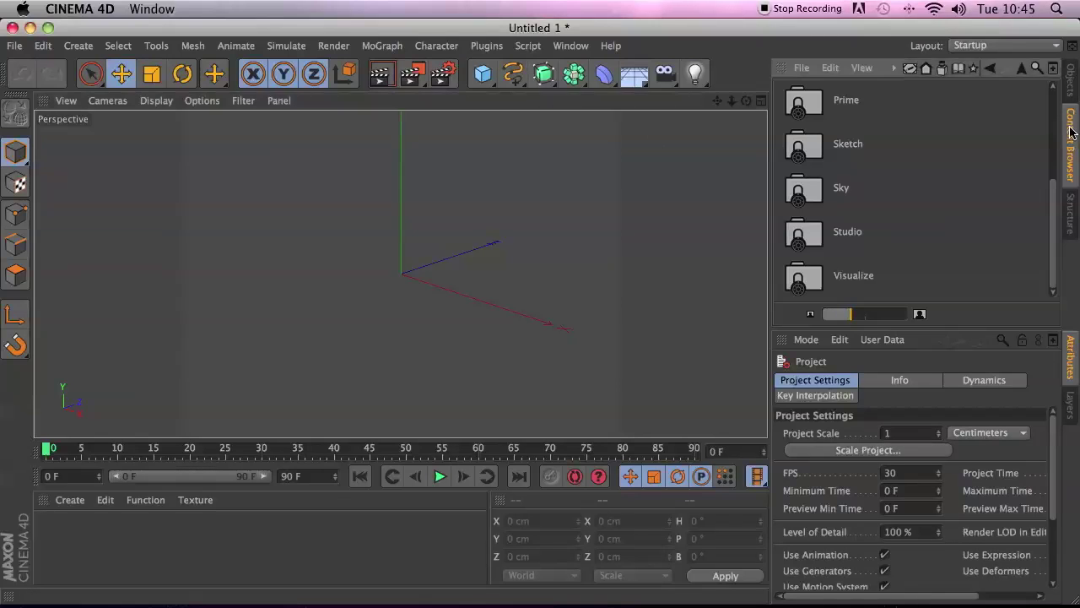
scroll(801, 277, up, 5)
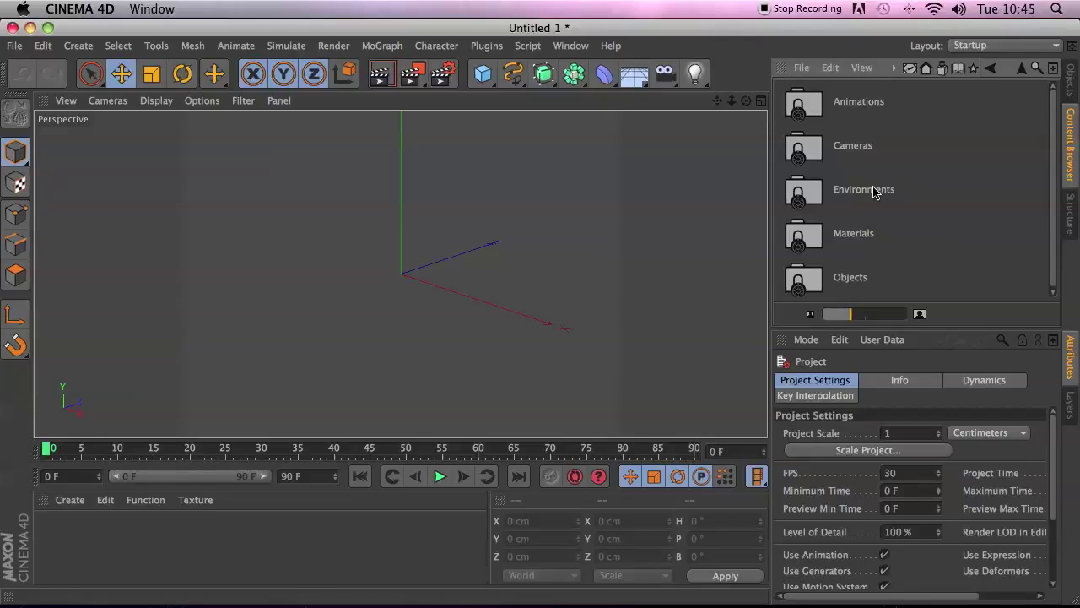
double_click(800, 270)
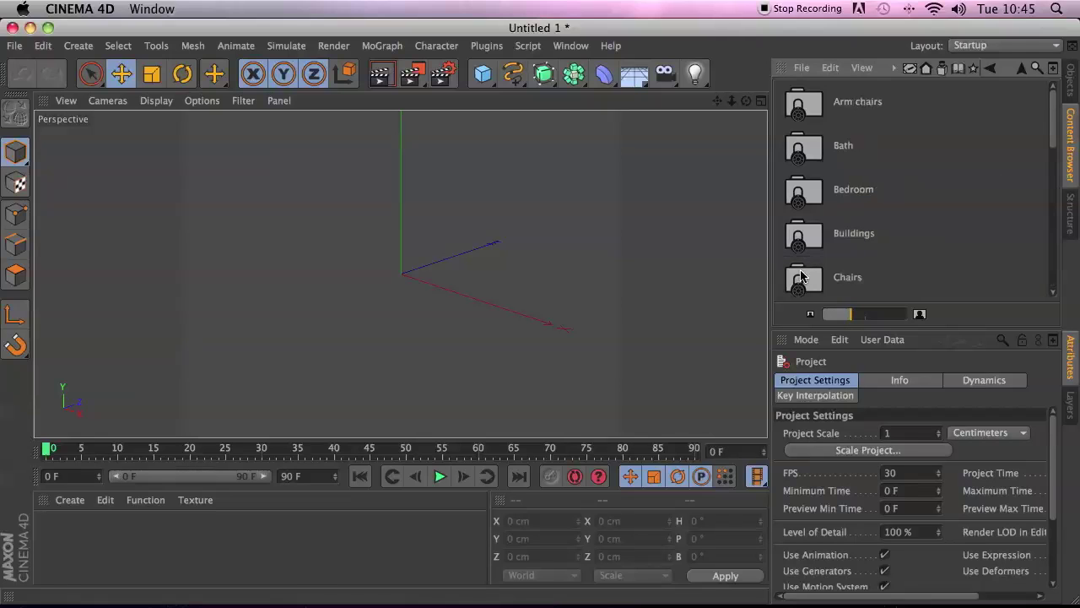
double_click(806, 225)
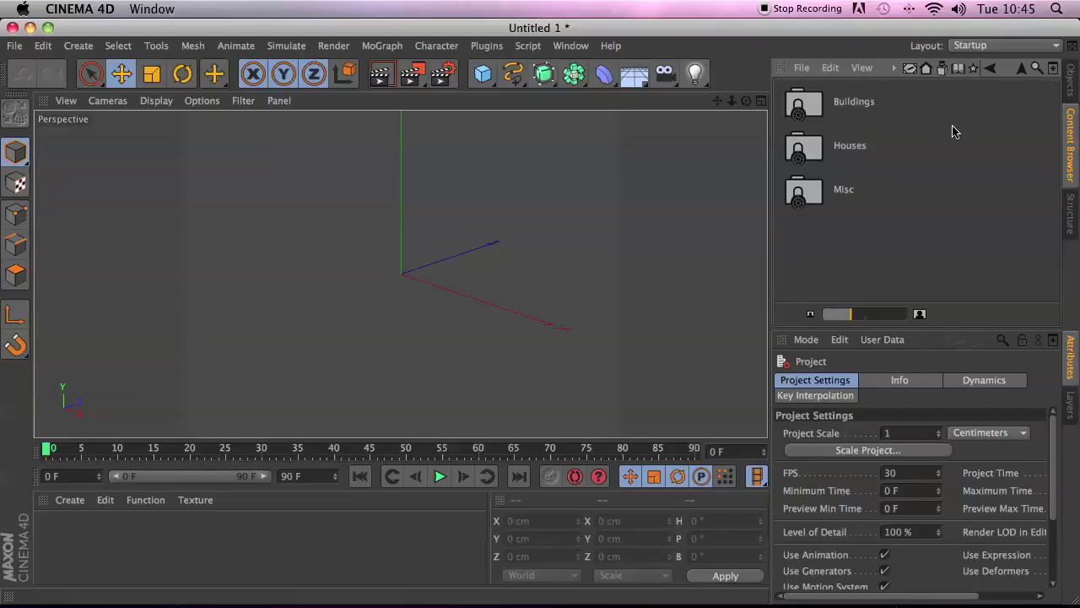
click(801, 110)
double_click(806, 141)
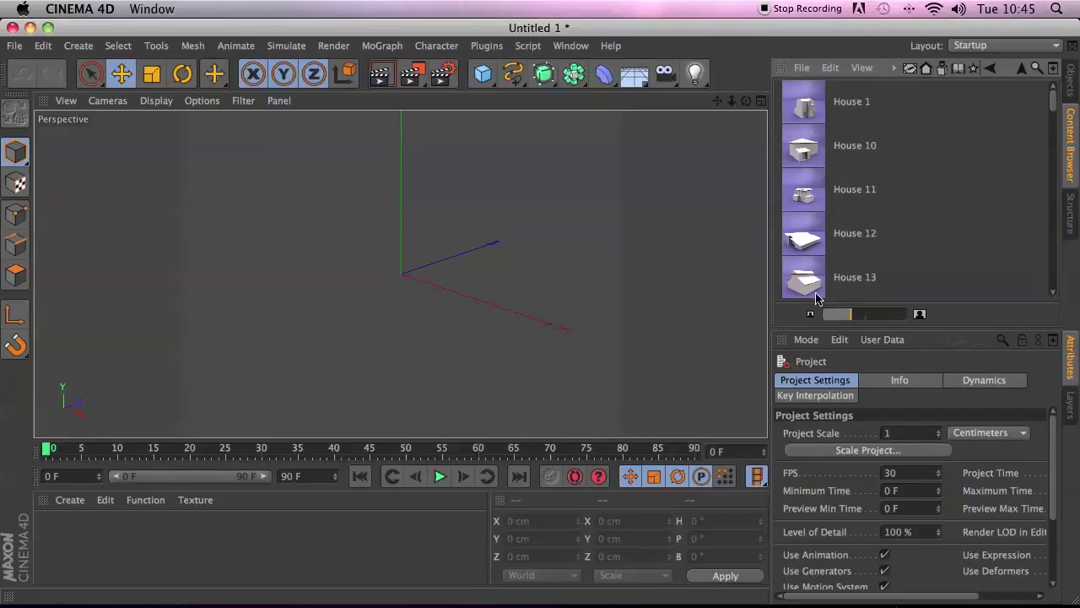
scroll(1052, 105, down, 5)
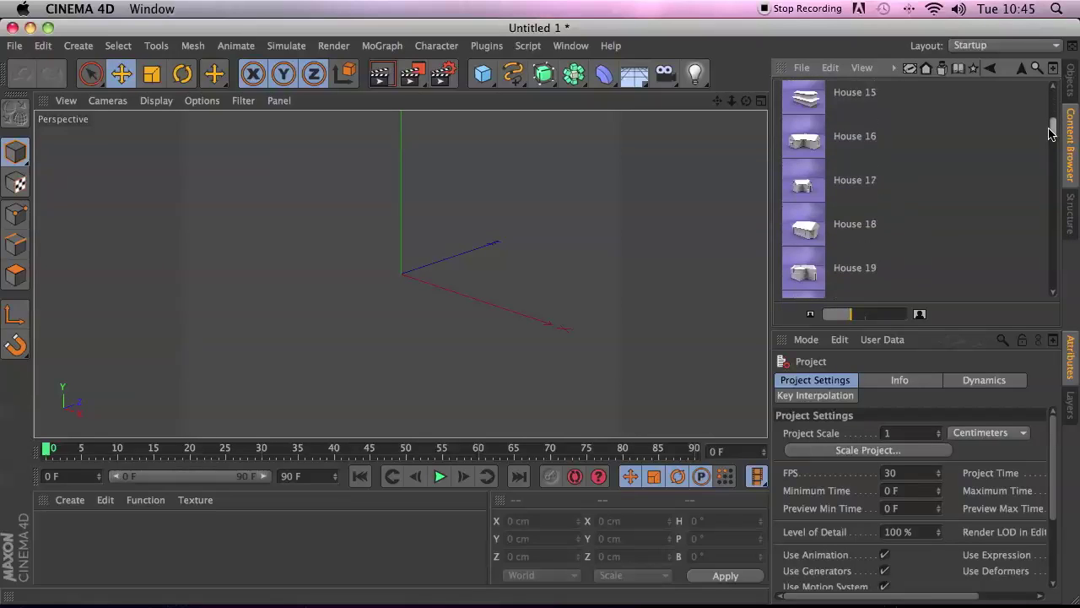
double_click(803, 175)
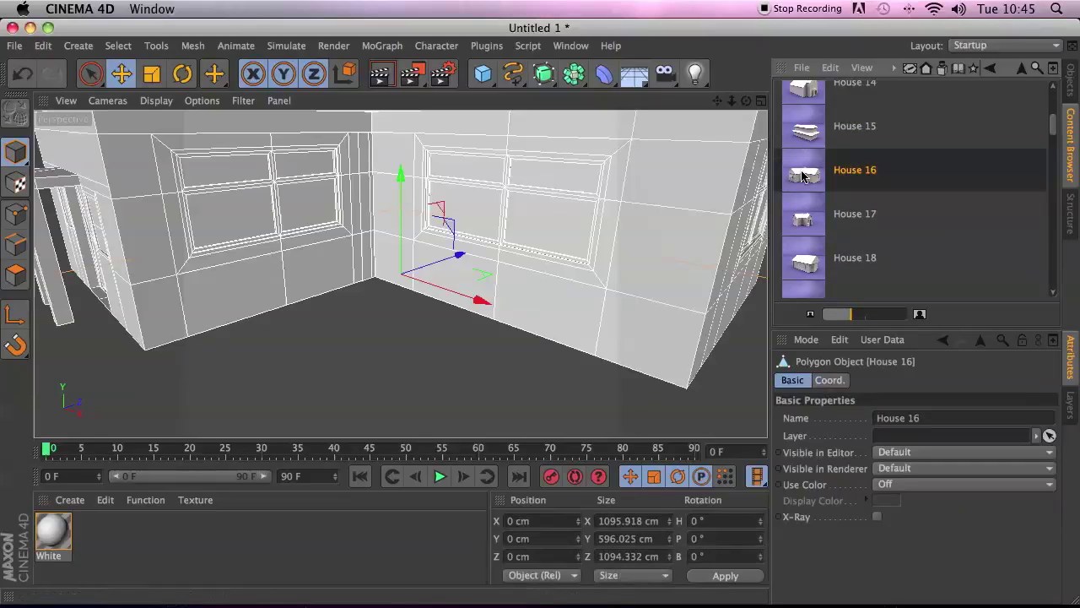
Add a floor object under the house and render the view with the whole building in frame
mouse_move(732, 100)
mouse_down()
mouse_move(717, 102)
mouse_move(742, 85)
mouse_up()
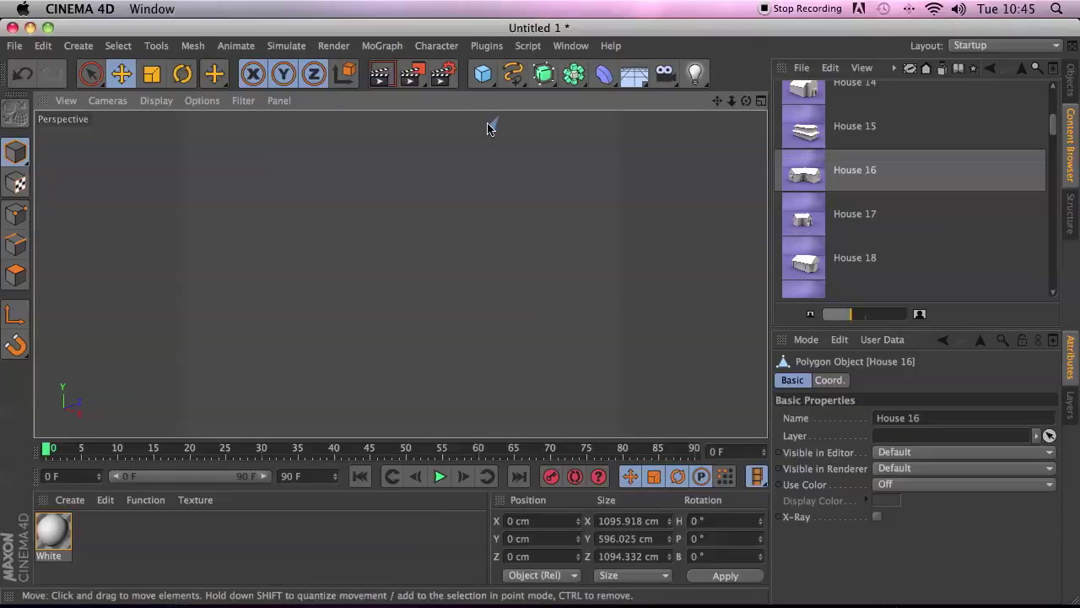
key(h)
mouse_move(731, 100)
mouse_down()
mouse_move(745, 103)
mouse_move(716, 93)
mouse_move(717, 69)
mouse_move(734, 100)
mouse_up()
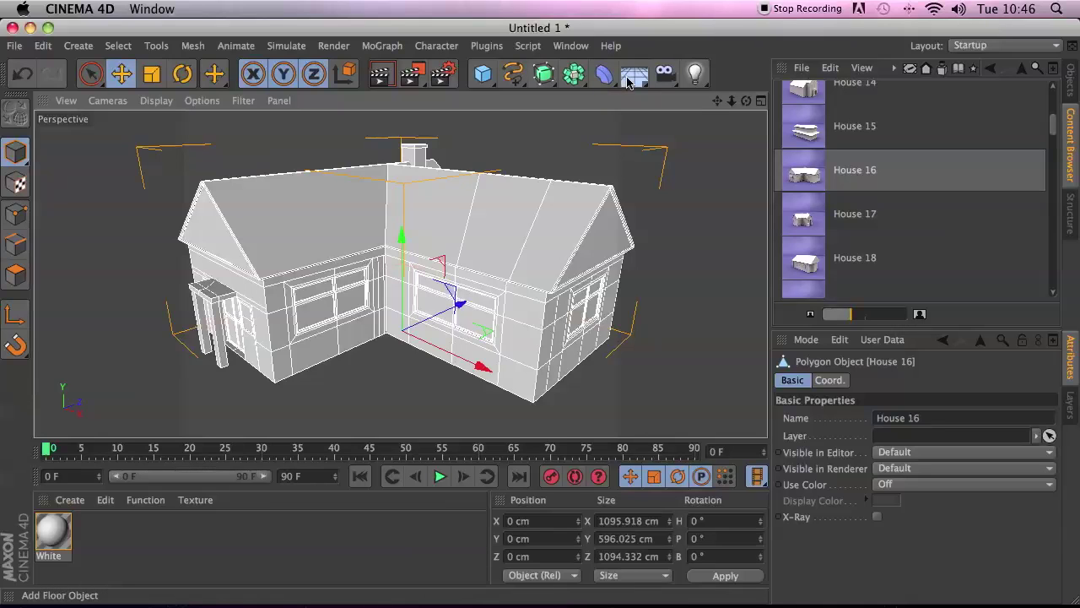
click(630, 77)
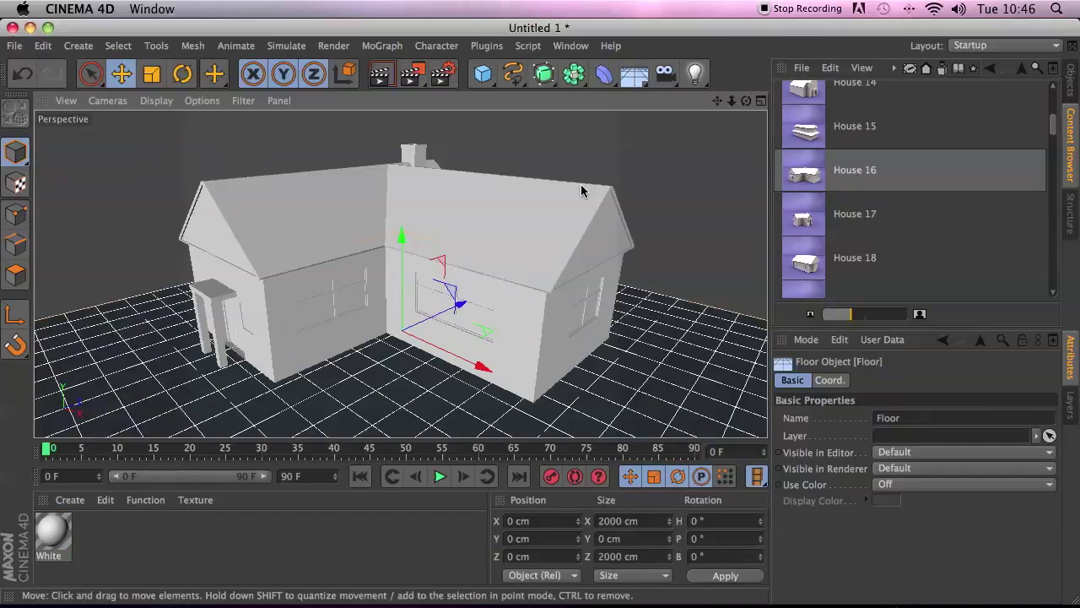
click(381, 78)
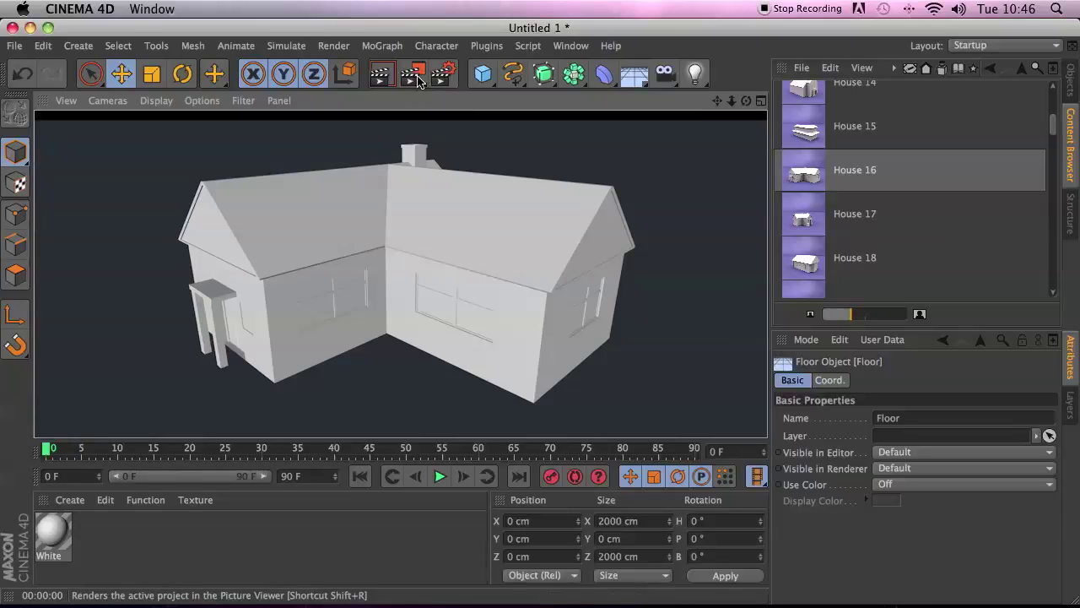
Add the Ambient Occlusion effect to the render settings with its default values
click(443, 76)
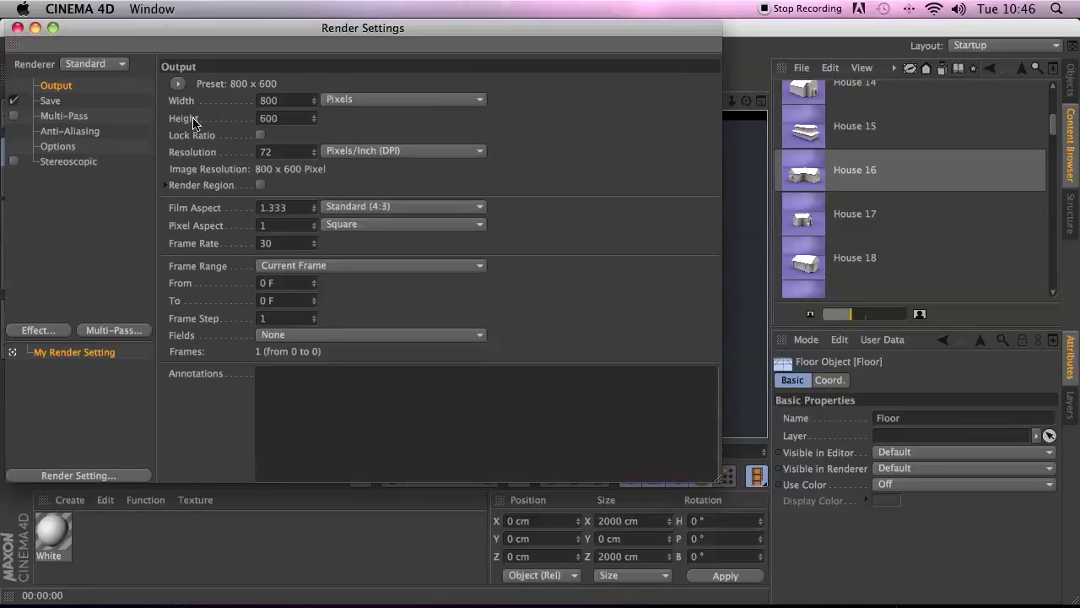
click(42, 330)
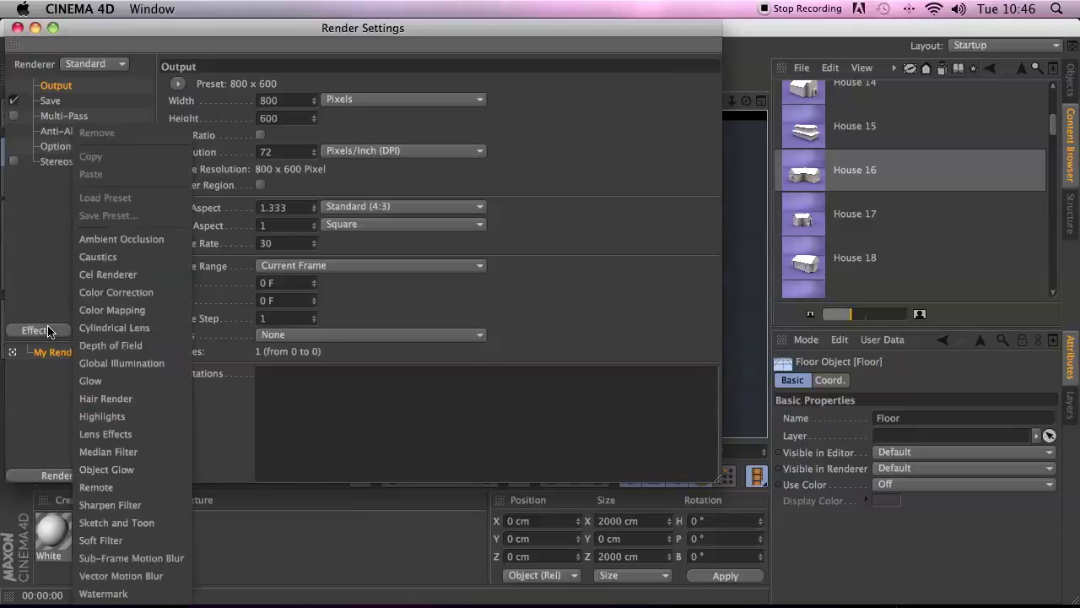
click(122, 240)
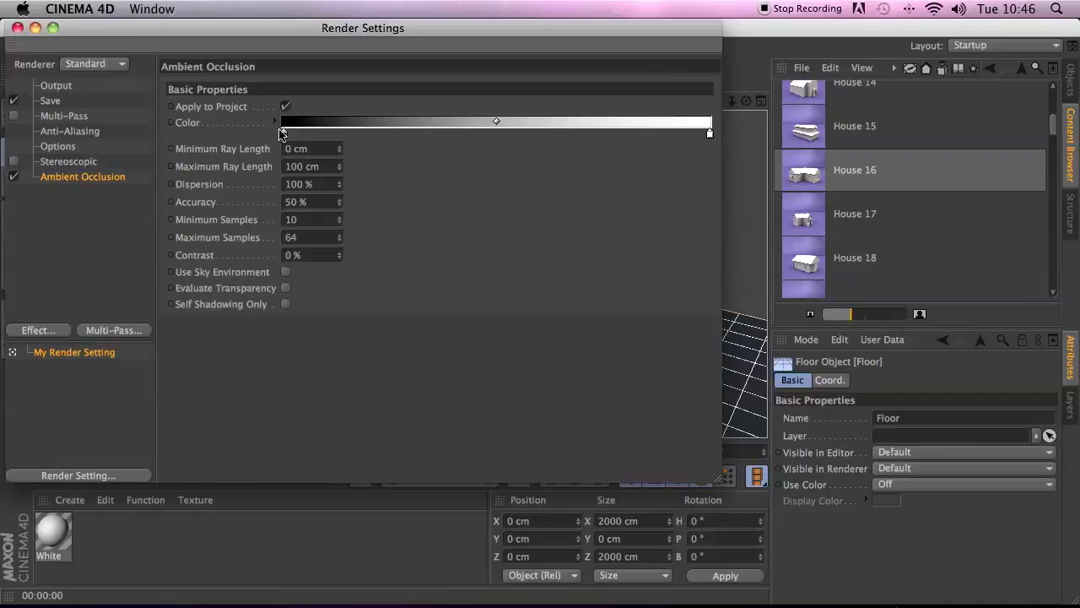
click(17, 28)
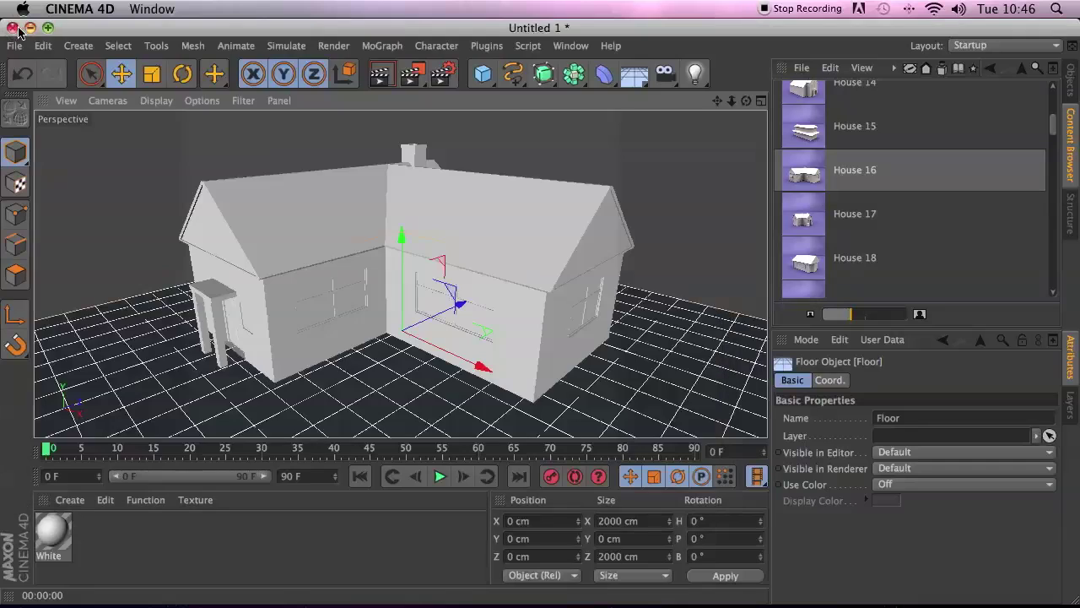
Render the whole house and a close-up of its windows to examine the ambient occlusion shading
click(384, 77)
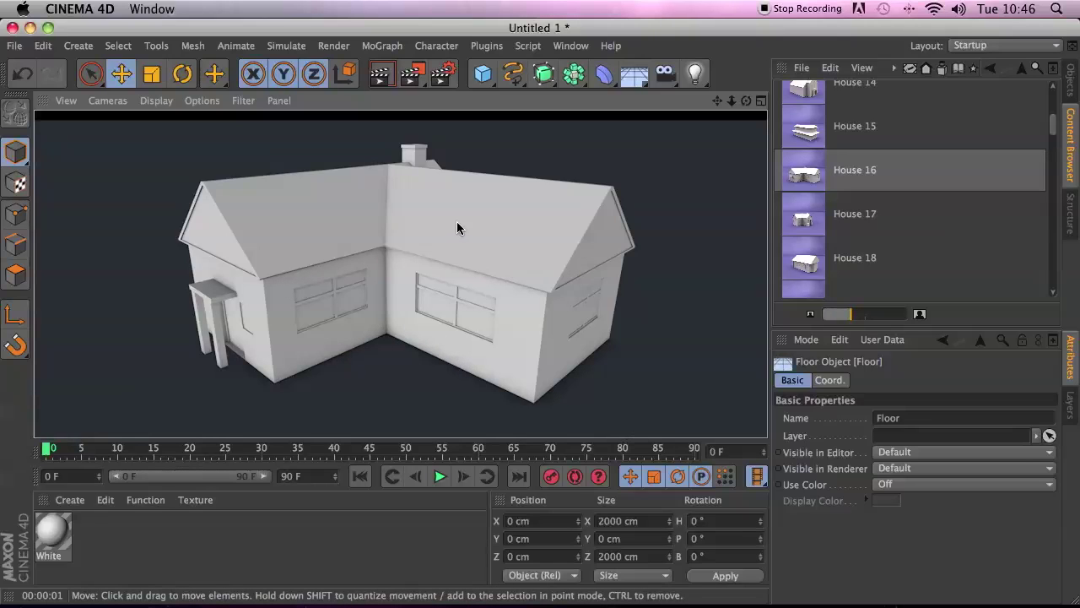
drag(732, 103, 764, 106)
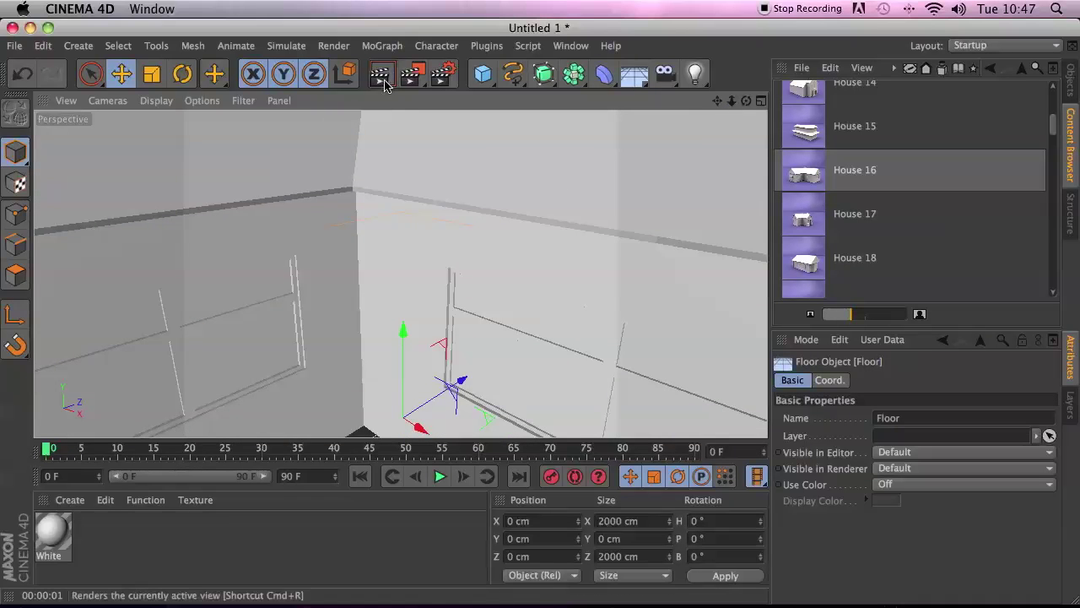
click(381, 76)
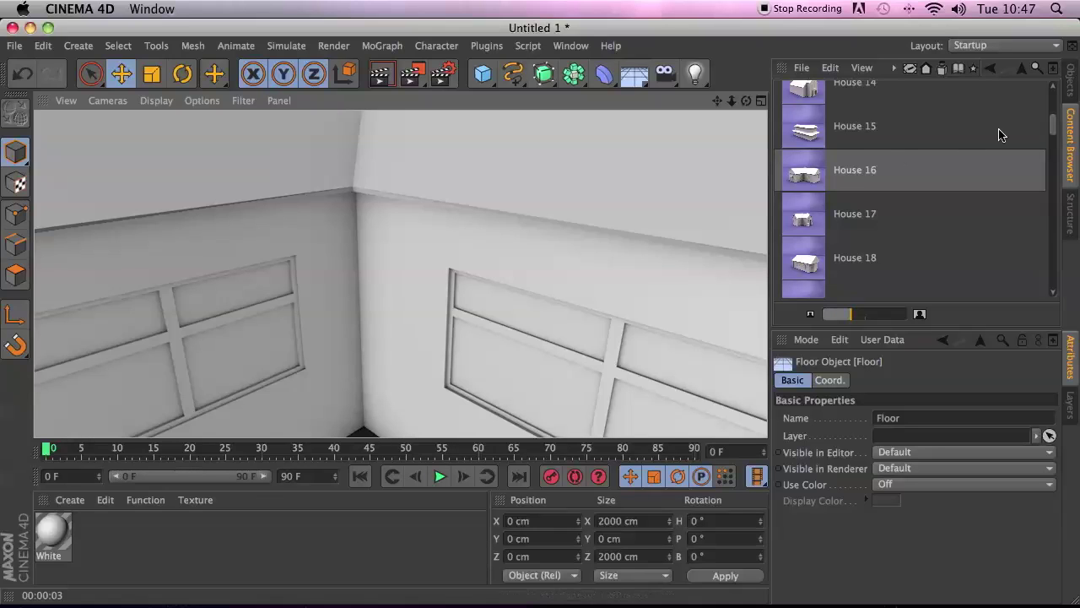
Show the scene's object list and select the House 16 object with the whole house in view
click(1069, 83)
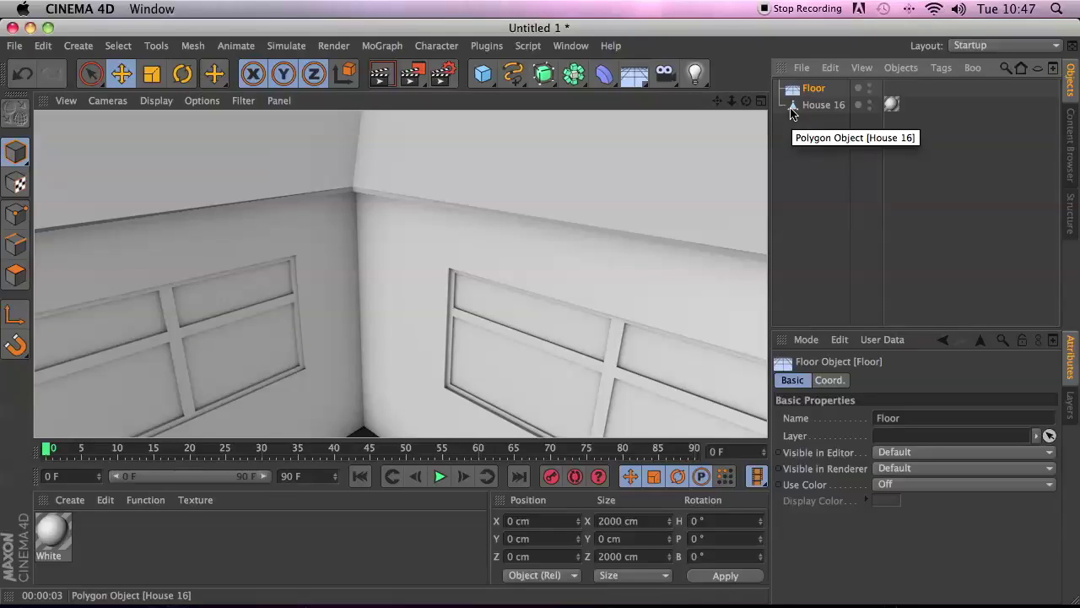
drag(732, 101, 541, 316)
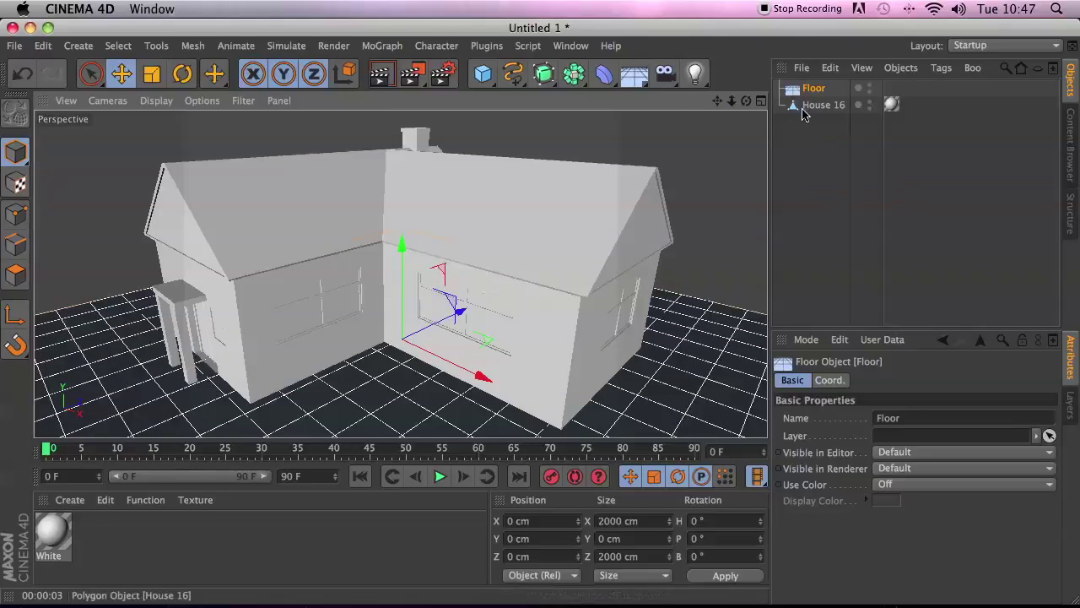
click(486, 162)
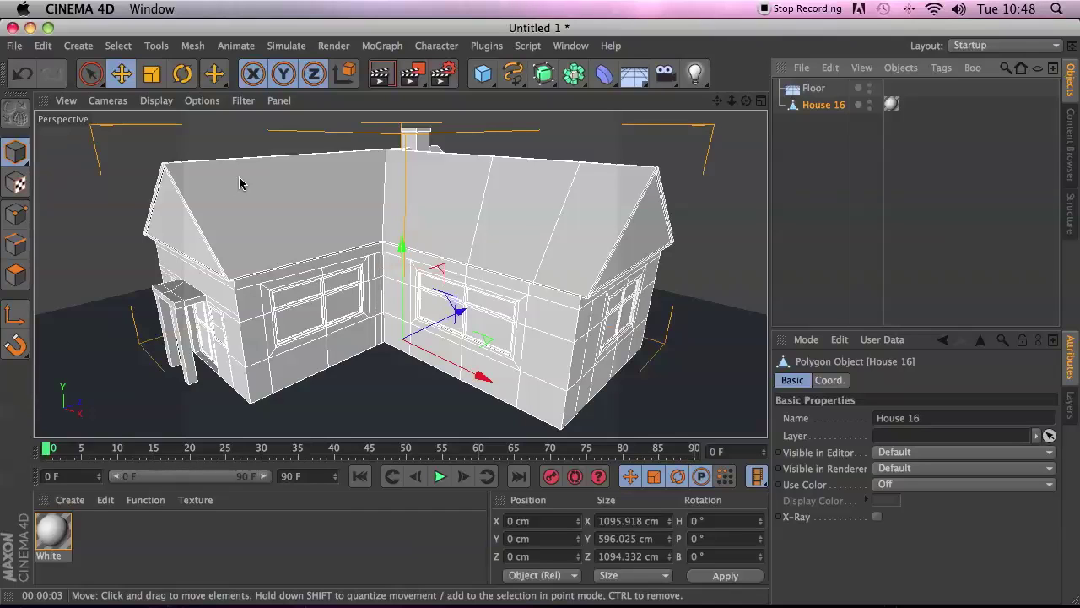
Add the Roof-Tiles-02 material from the content library's Materials > Roof Tiles folder to the scene's materials
click(1069, 145)
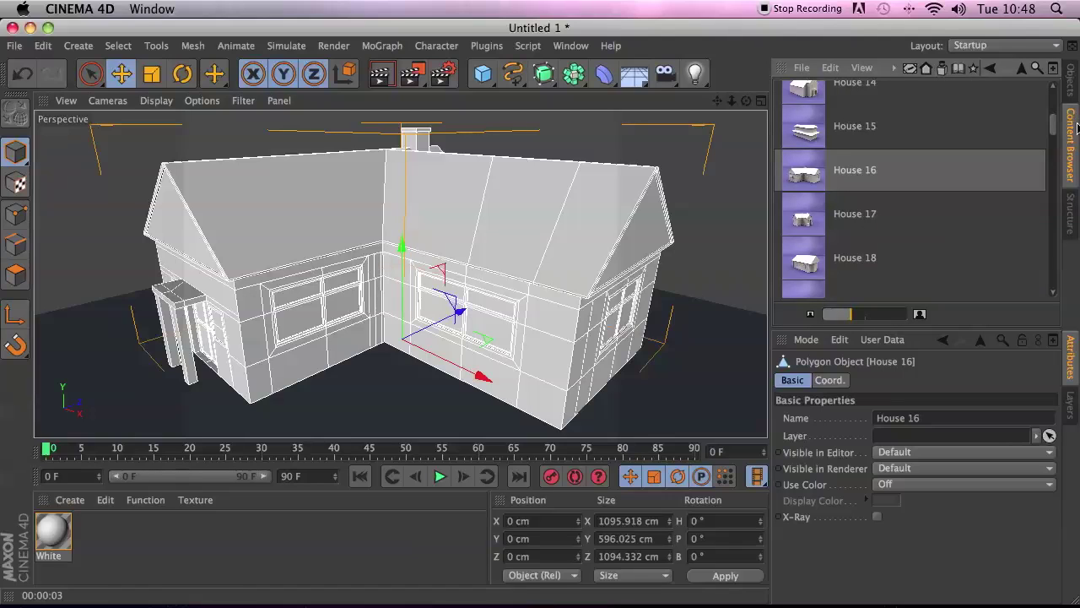
click(1020, 68)
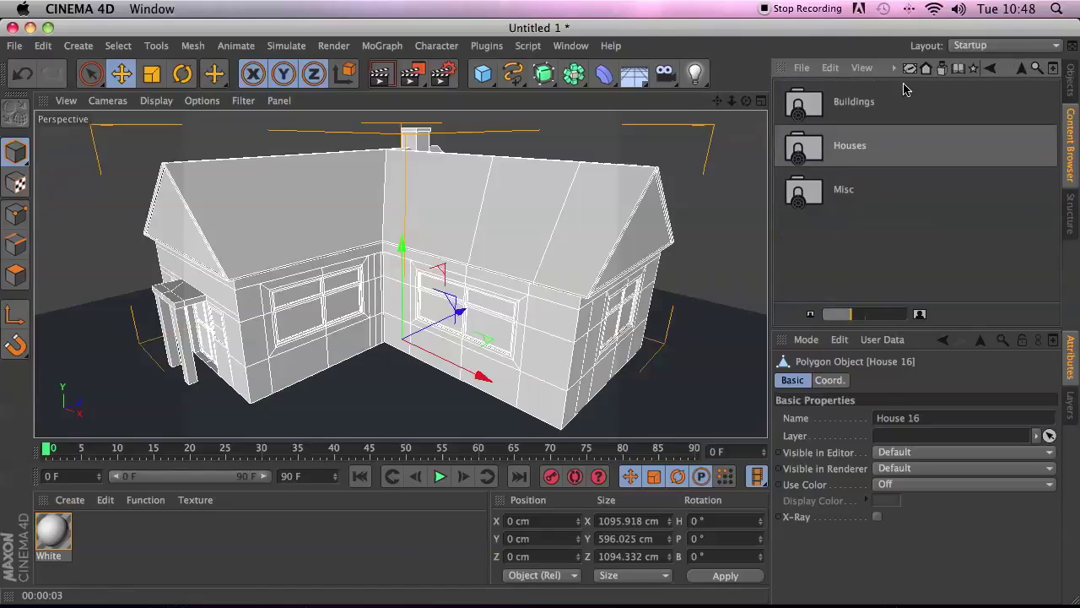
click(1021, 69)
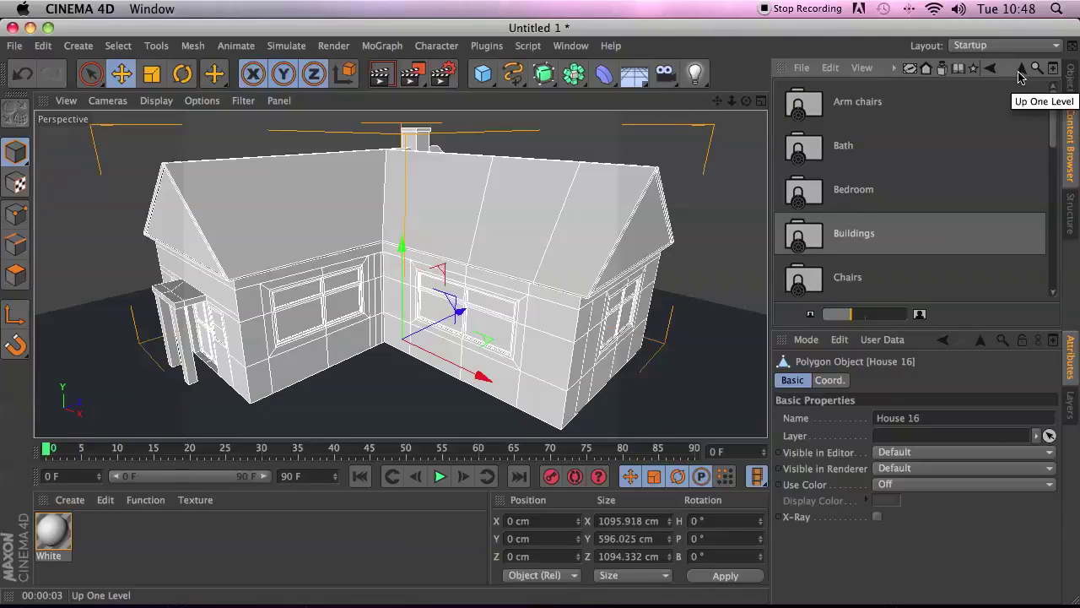
click(1020, 74)
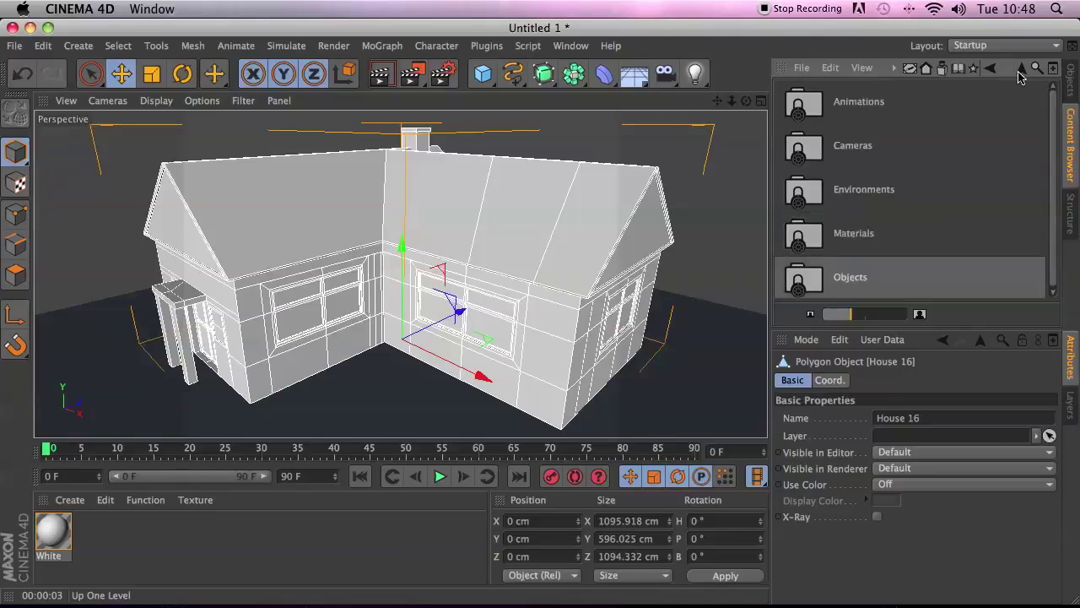
double_click(808, 241)
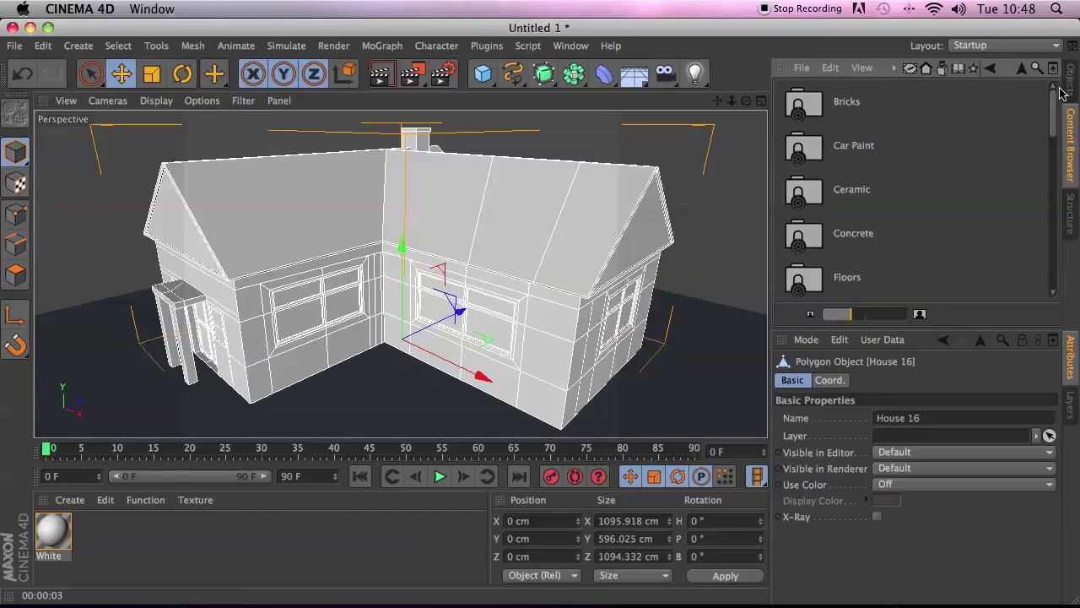
drag(1053, 108, 1046, 215)
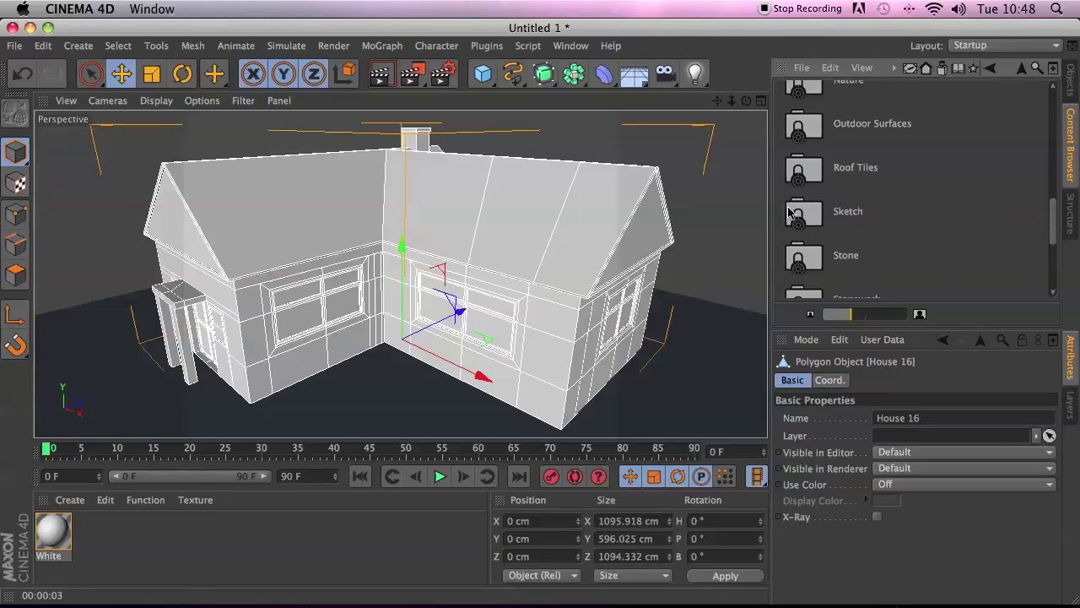
double_click(804, 177)
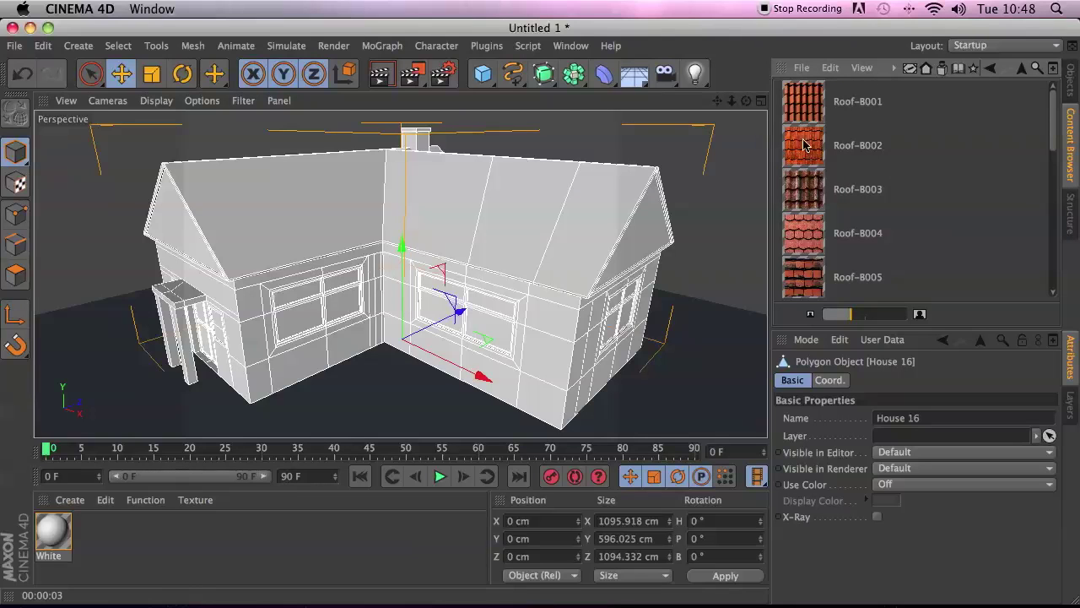
drag(1055, 113, 1056, 221)
scroll(1057, 234, down, 2)
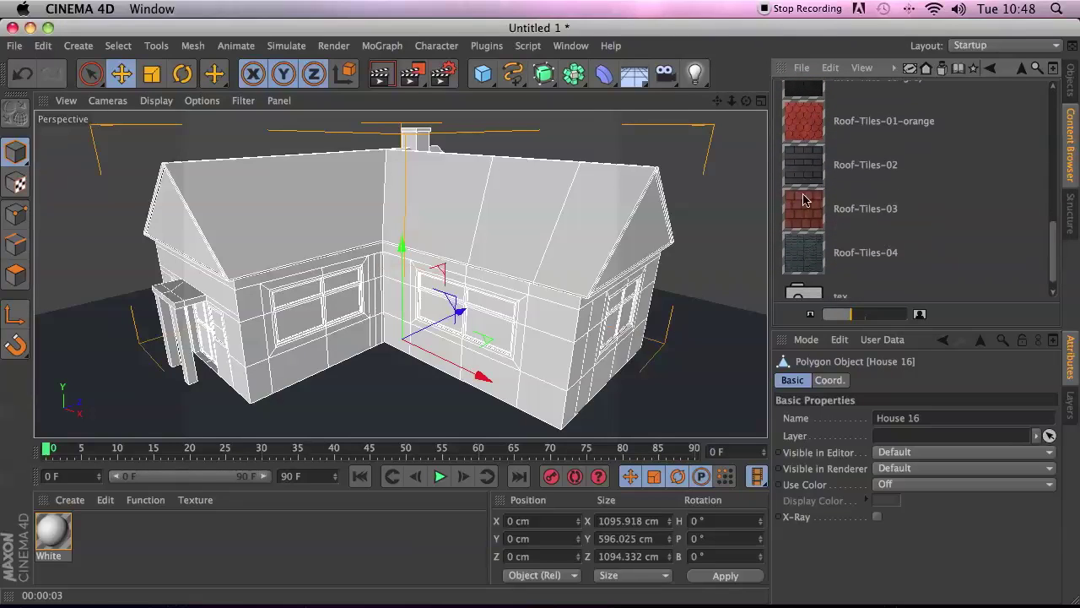
drag(804, 167, 309, 540)
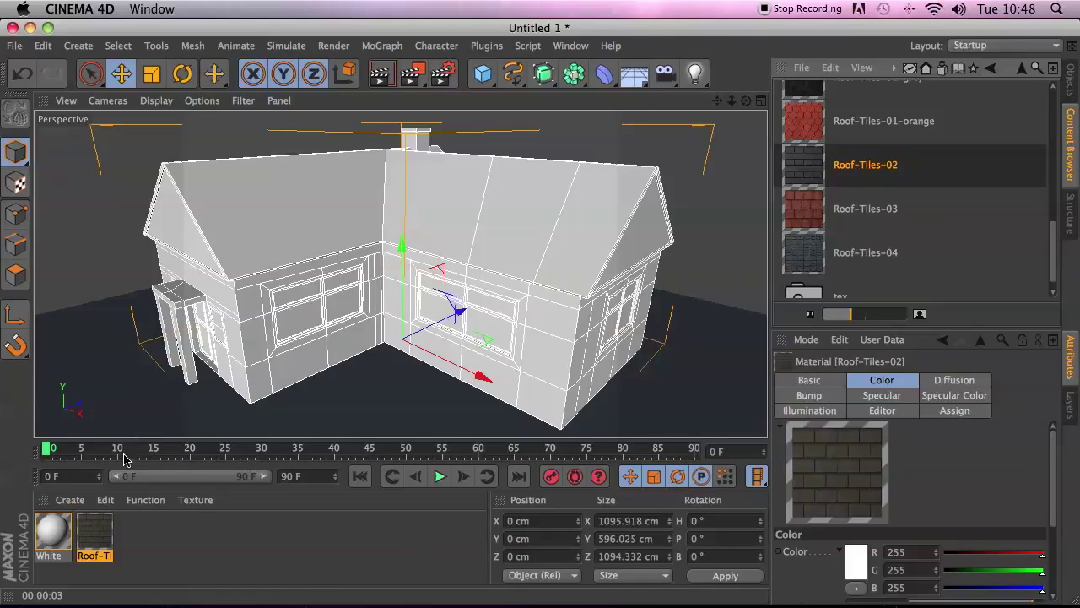
Apply the Roof-Tiles-02 material to House 16 and set its texture projection to Cubic
drag(99, 523, 520, 197)
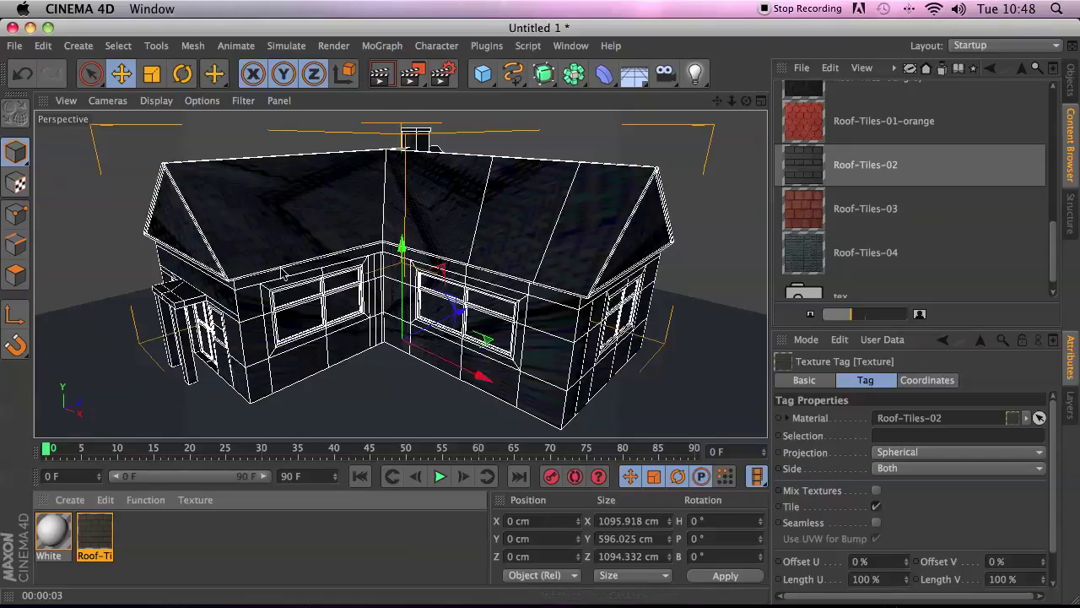
click(378, 75)
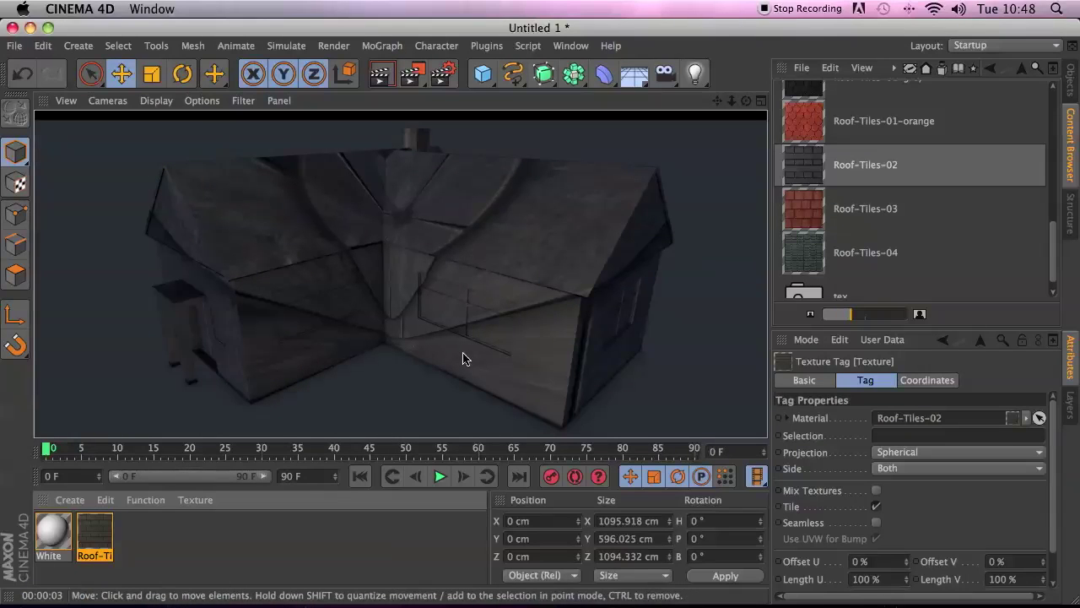
click(1069, 83)
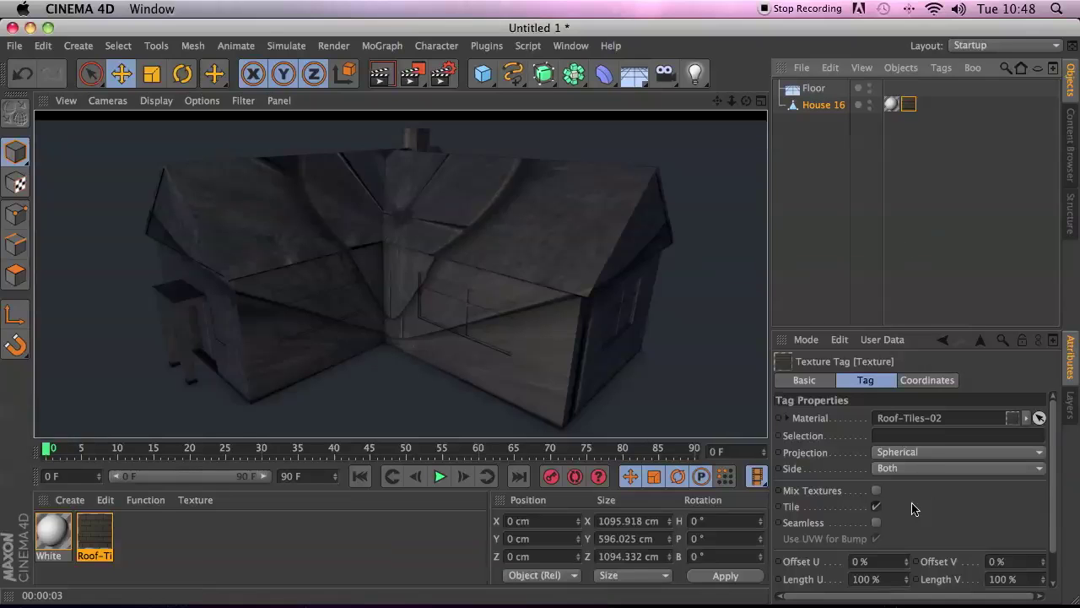
click(883, 458)
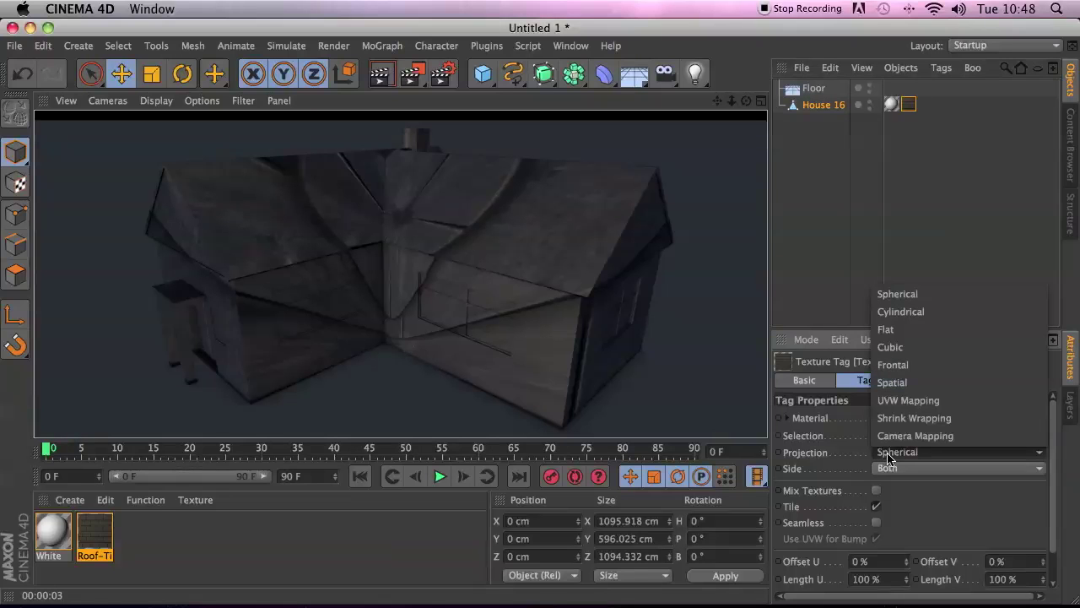
click(888, 347)
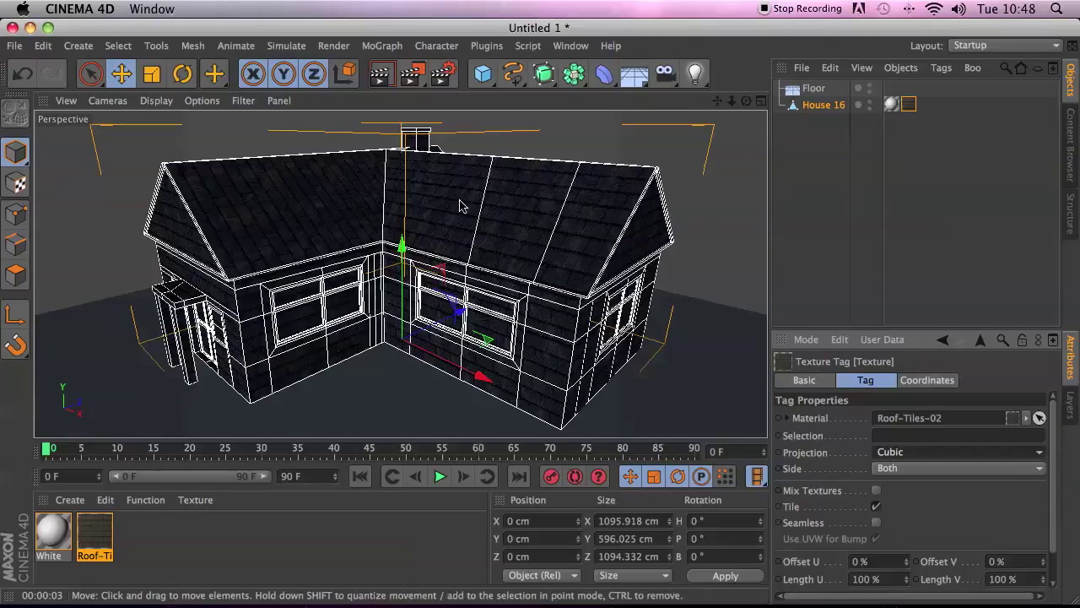
Render the textured house in the view and delete the White texture tag from House 16, keeping the Roof-Tiles-02 tag selected
key(super+r)
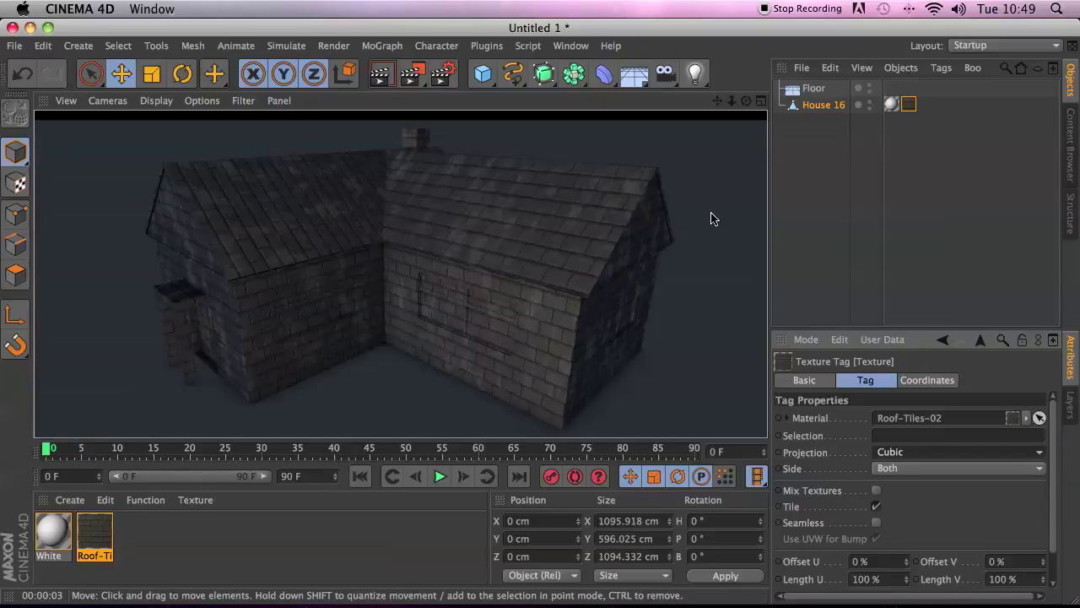
click(895, 107)
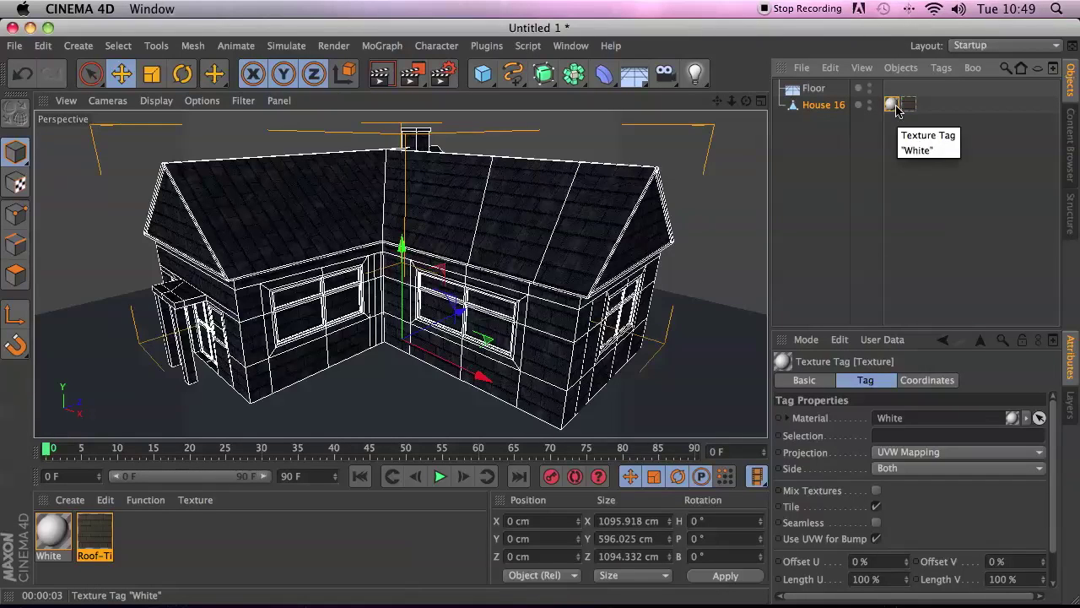
key(Delete)
click(892, 107)
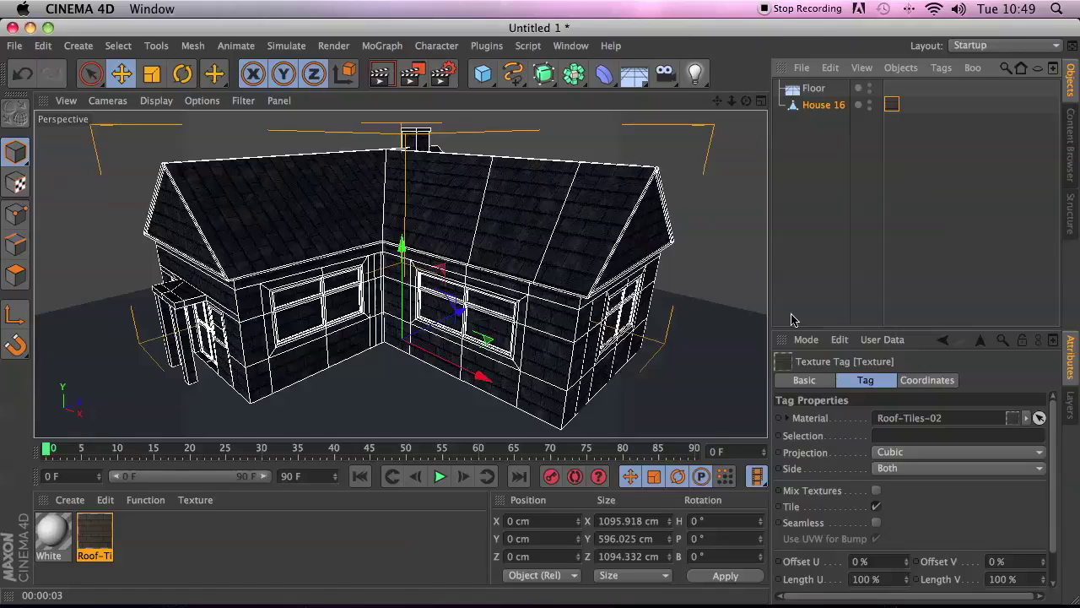
Select the three roof polygons on the front slope of the house's right-hand wing with Live Selection
click(15, 272)
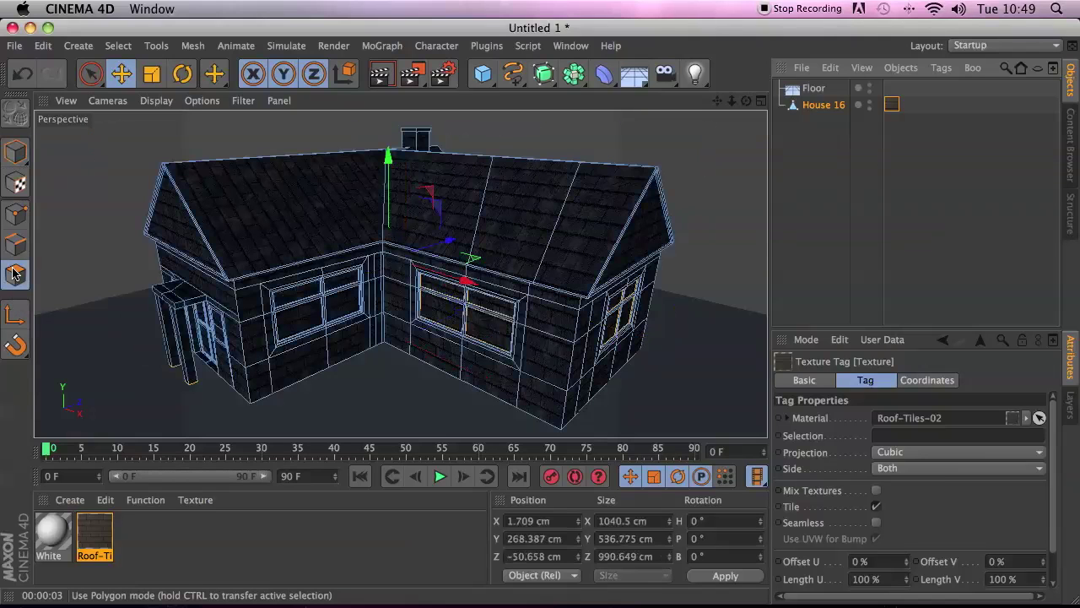
click(91, 73)
click(474, 193)
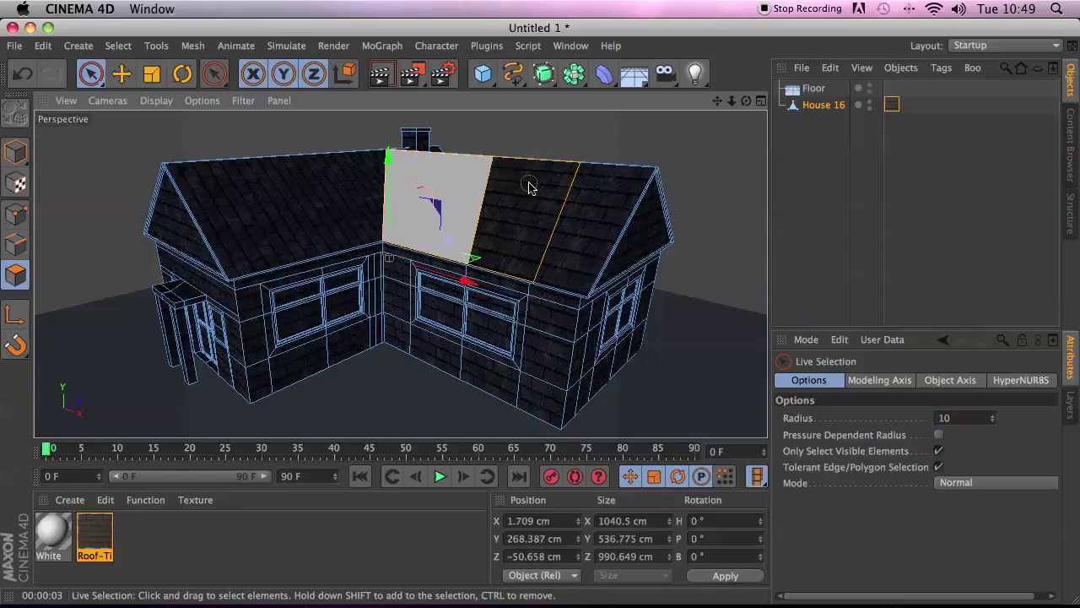
click(574, 194)
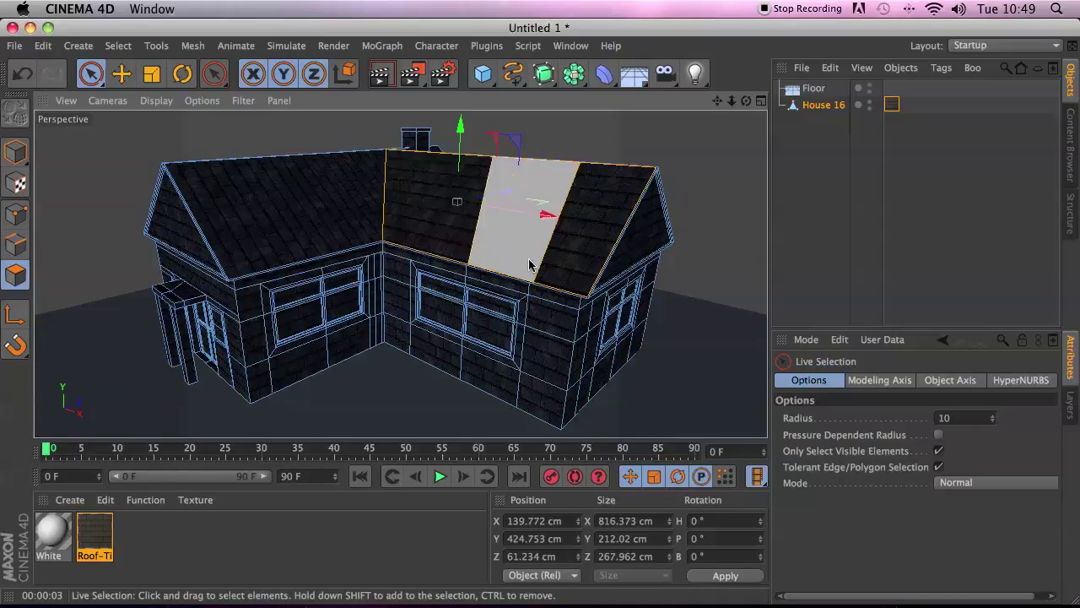
click(430, 203)
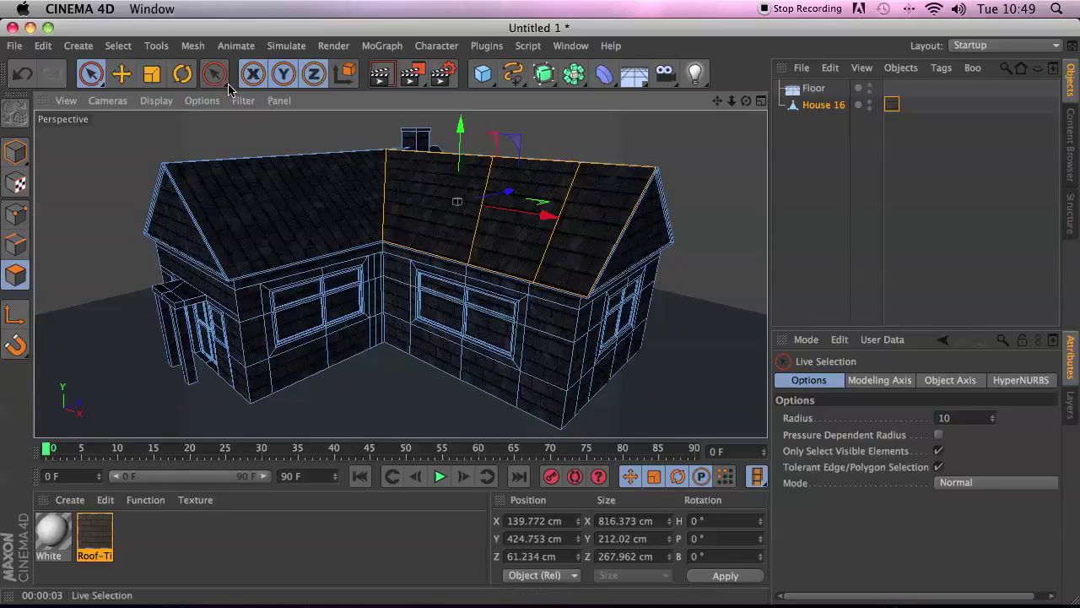
Store the selected roof polygons as a polygon selection tag named roof1
click(123, 48)
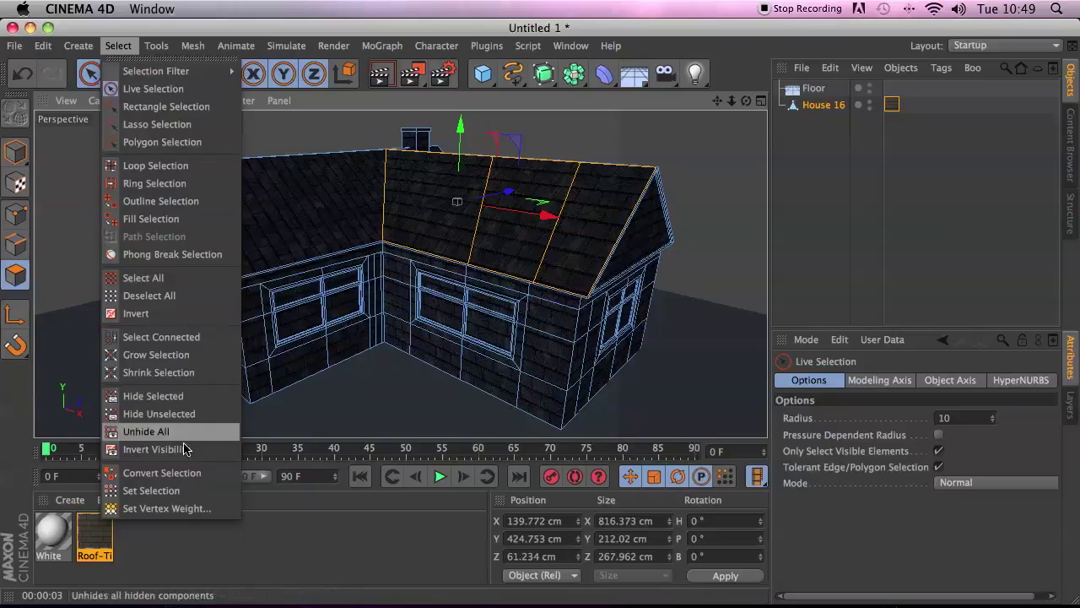
click(182, 490)
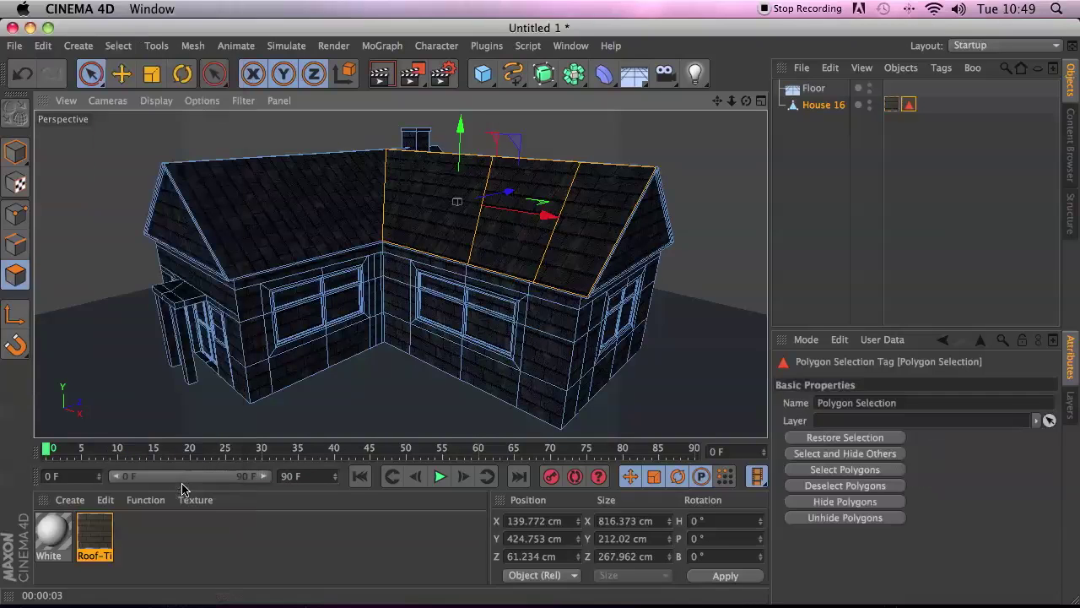
click(929, 403)
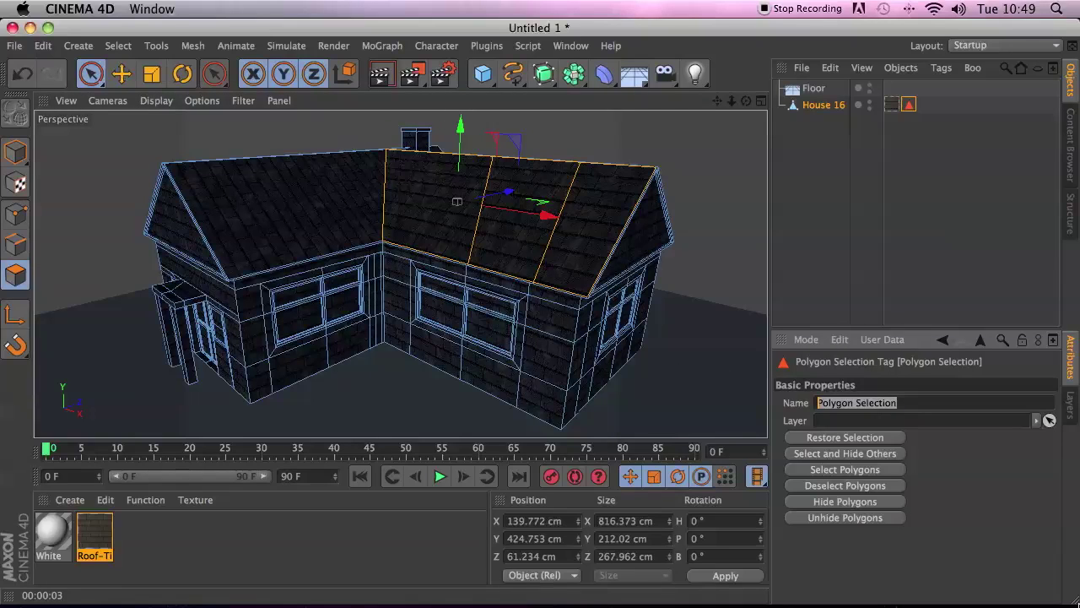
text(roo)
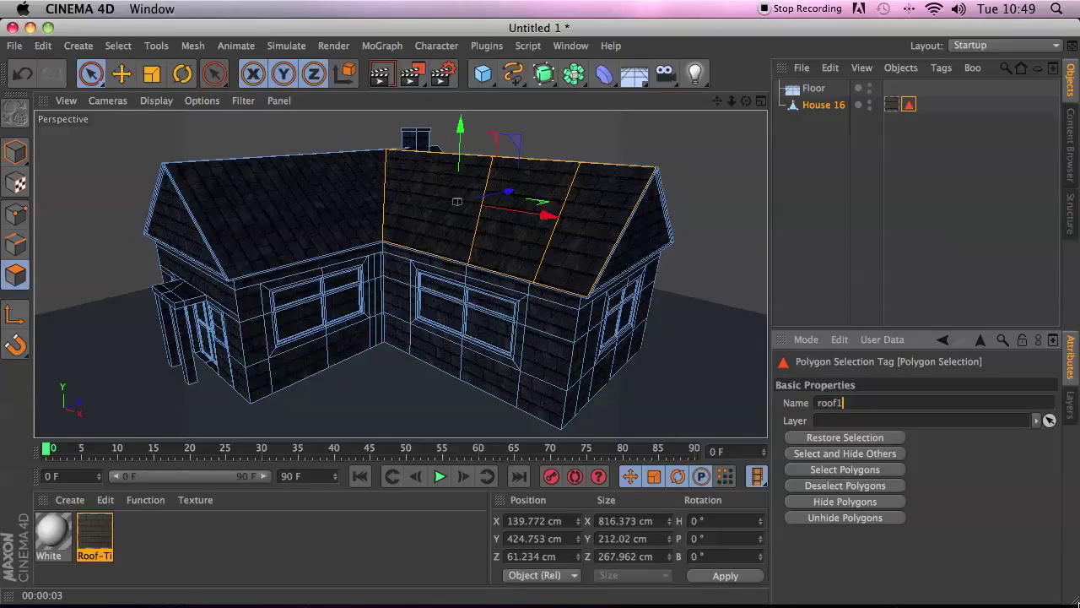
text(f1)
click(802, 164)
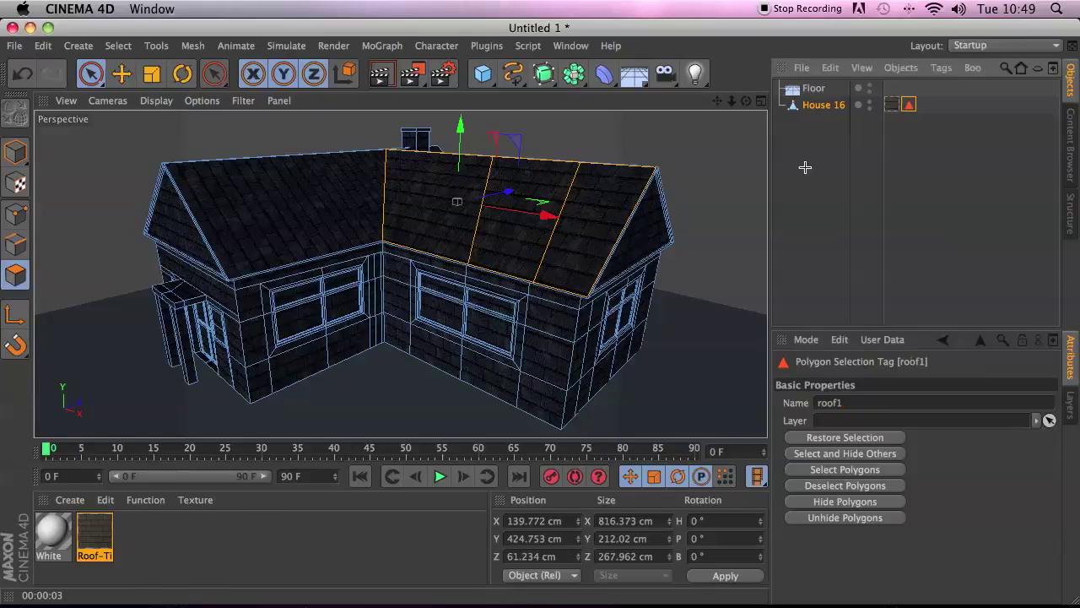
Restrict the Roof-Tiles-02 texture tag to the roof1 selection and set its projection to Flat
click(891, 106)
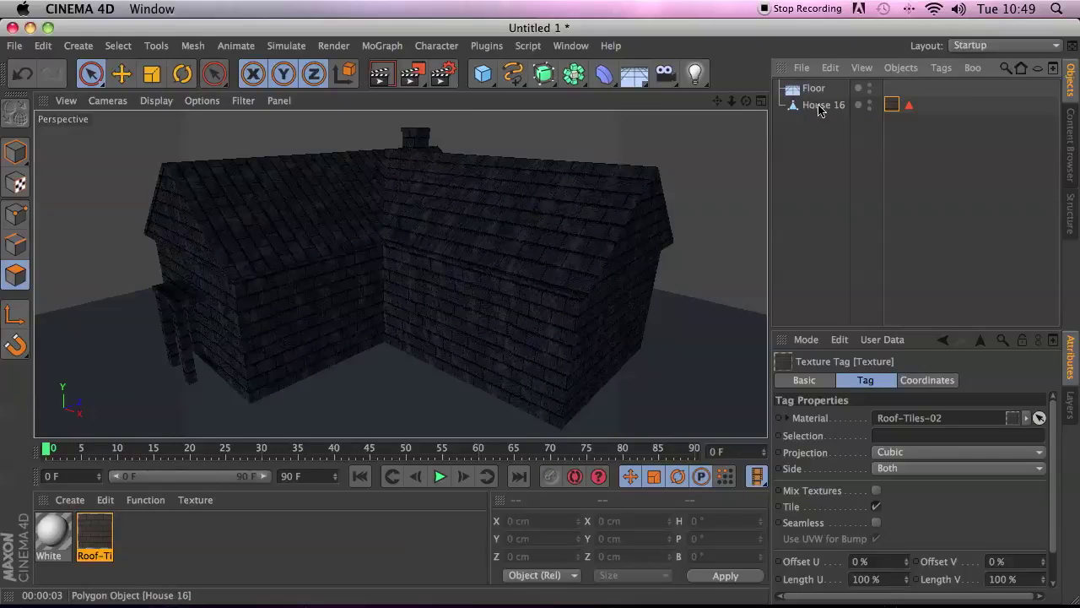
click(915, 434)
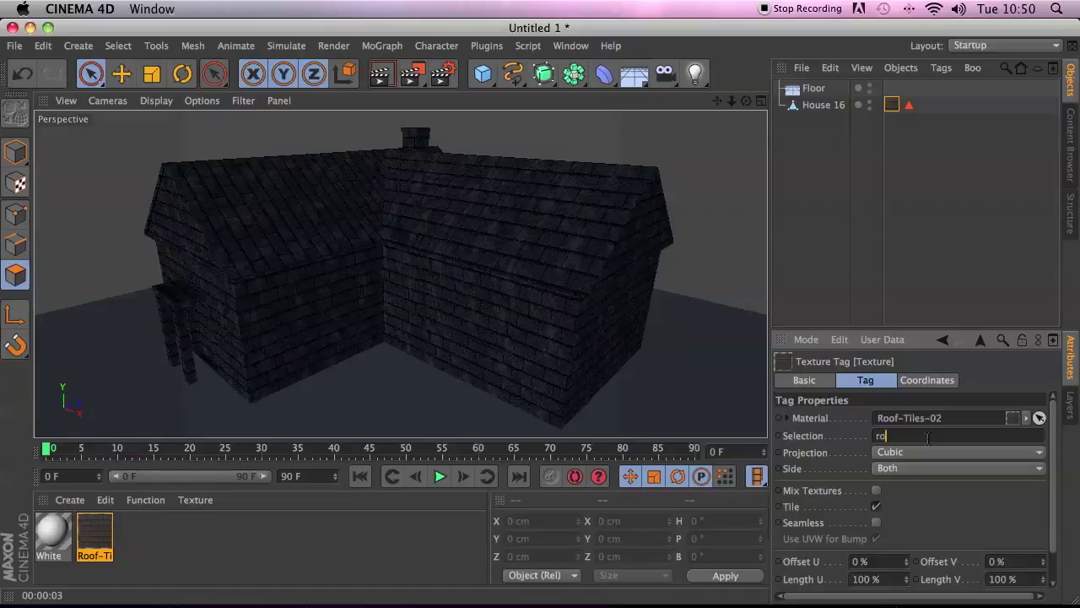
text(roof1)
key(Return)
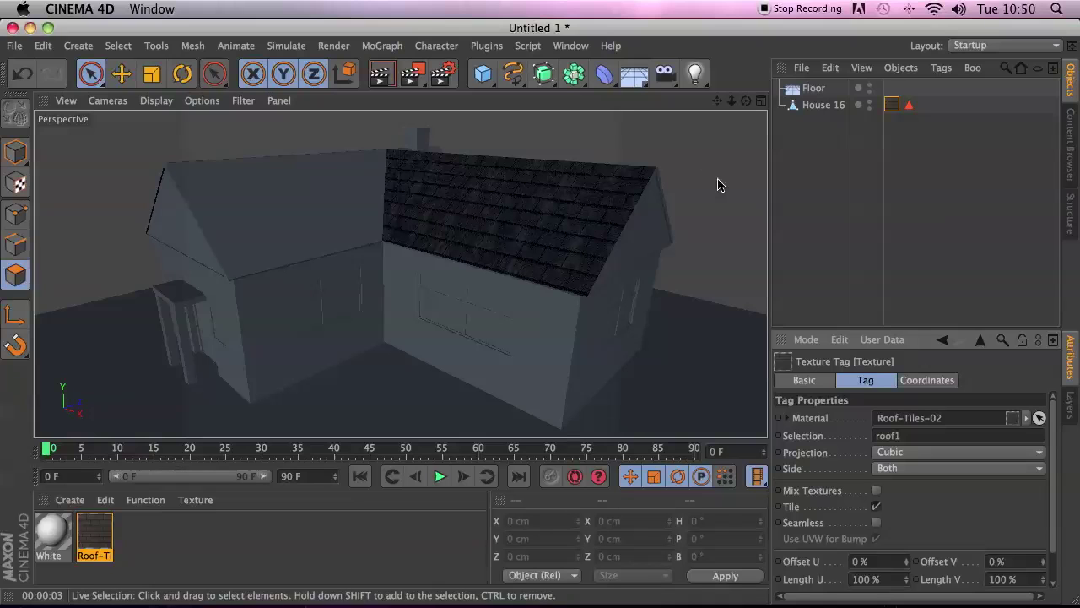
click(892, 106)
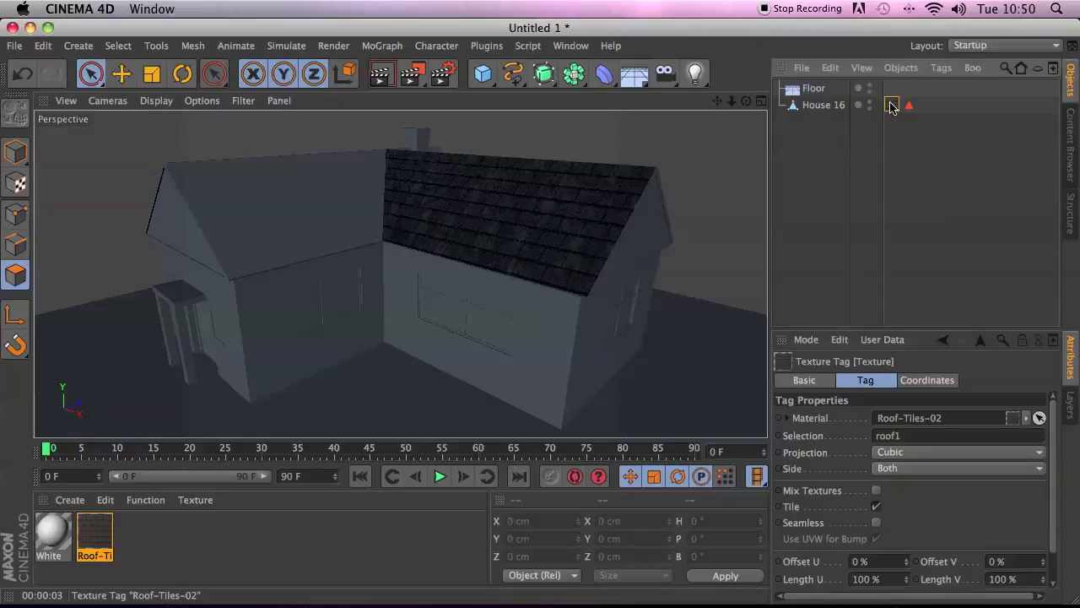
click(896, 456)
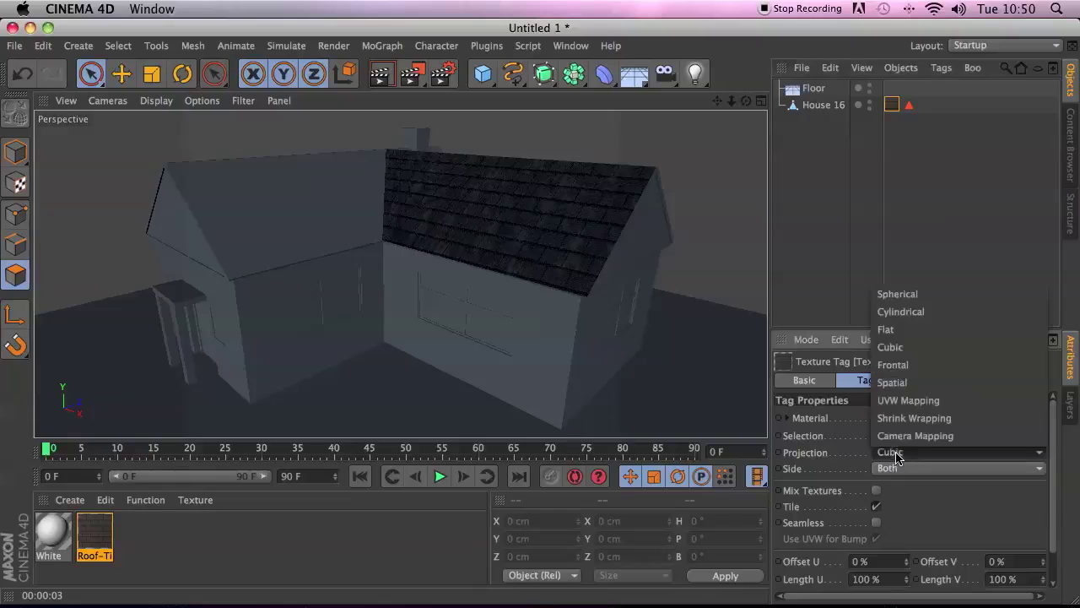
click(896, 329)
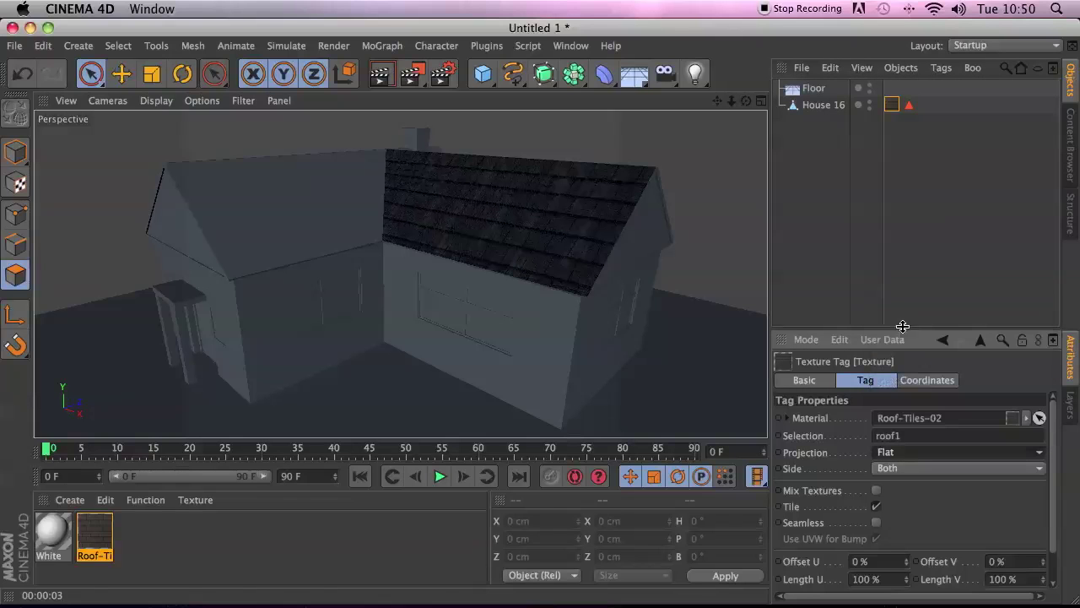
Raise House 16's roof texture projection about 360 cm along Y and tilt it roughly towards the roof slope
click(16, 184)
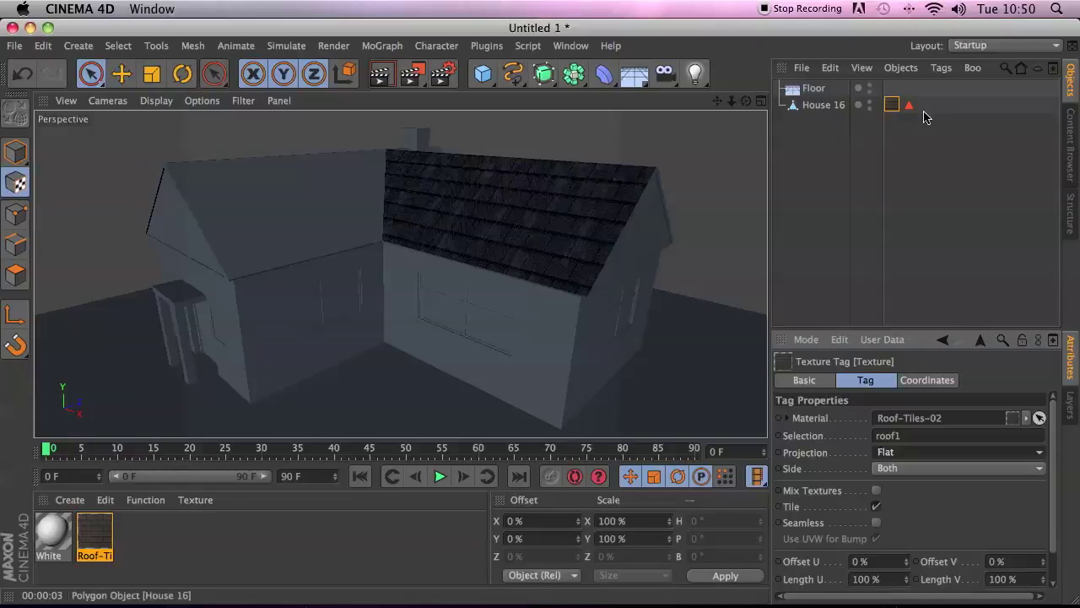
click(814, 106)
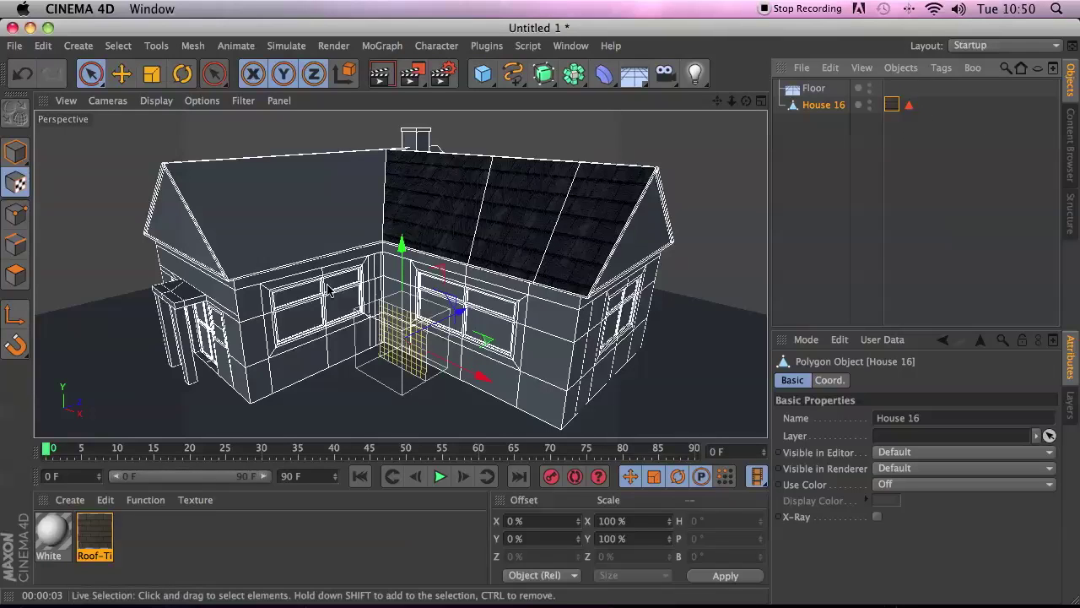
click(121, 74)
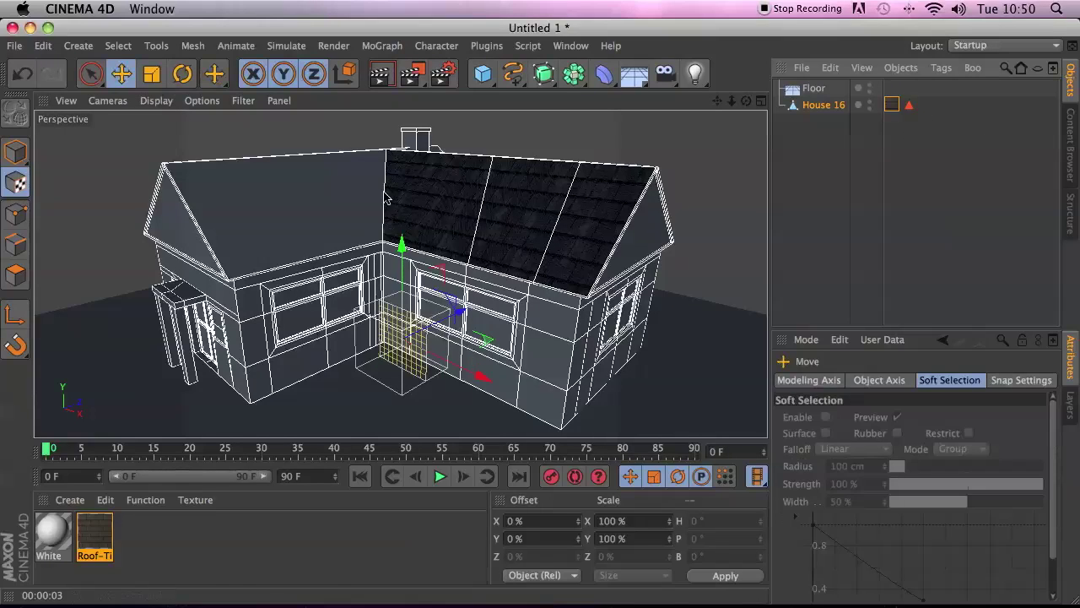
drag(401, 249, 402, 129)
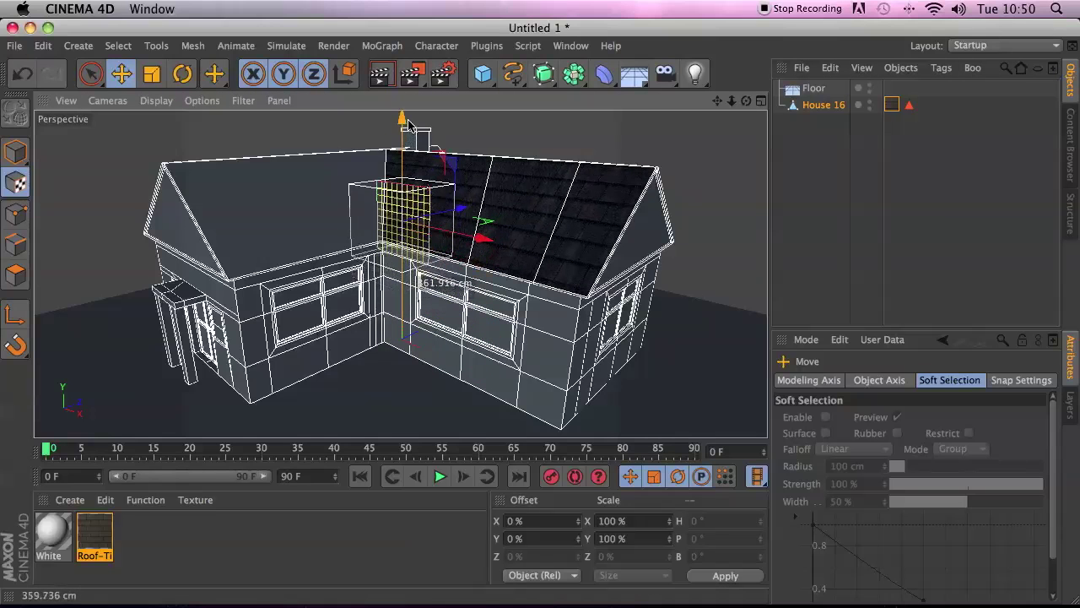
click(182, 73)
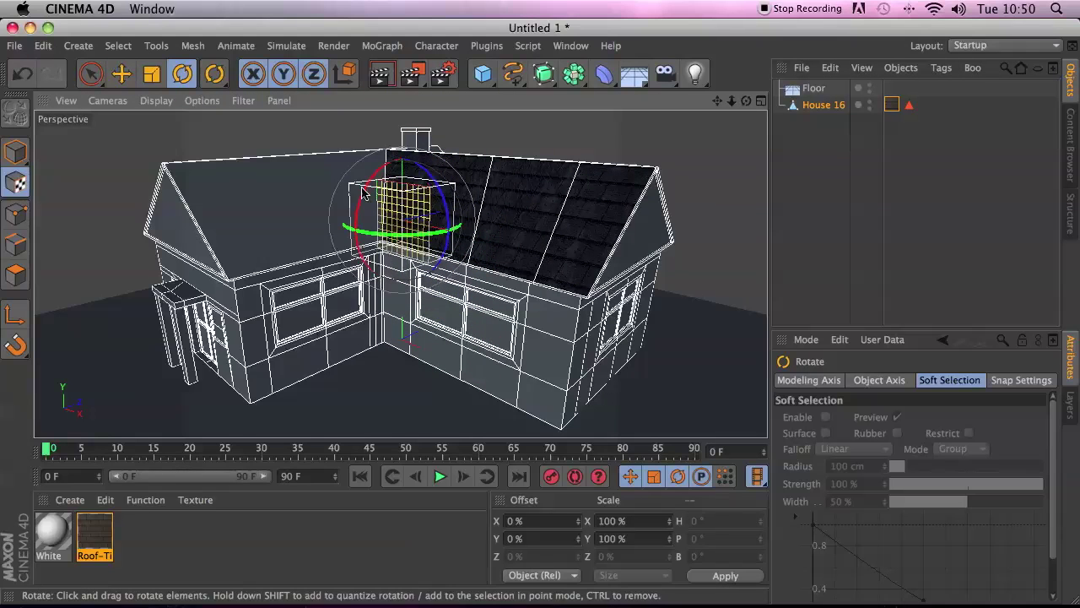
drag(368, 195, 417, 190)
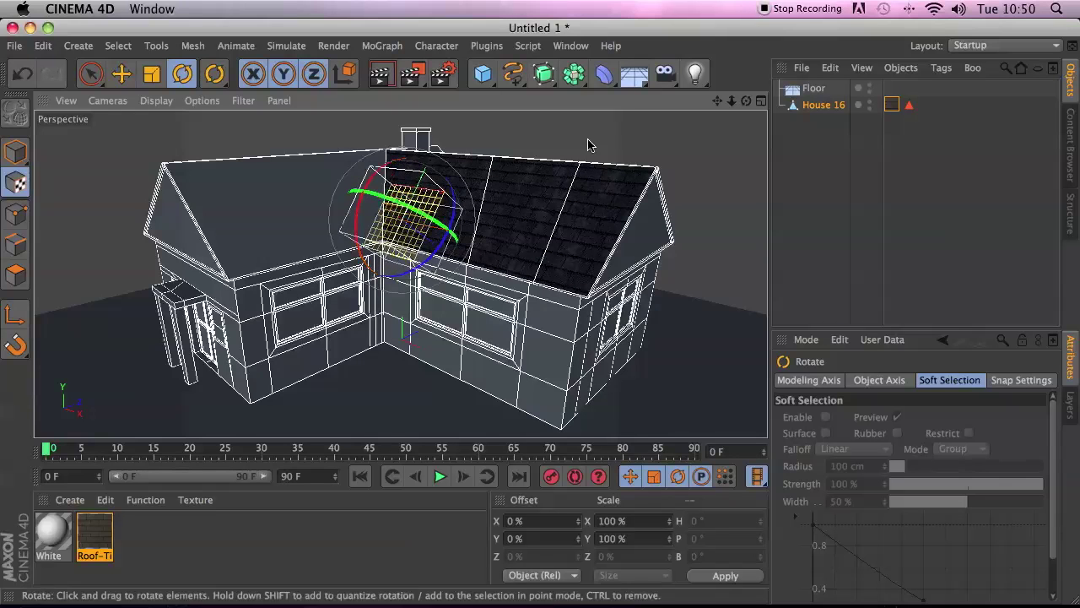
In the Right view, rotate the texture projection by about -14.6° to match the roof pitch and move it onto the roof surface
click(761, 101)
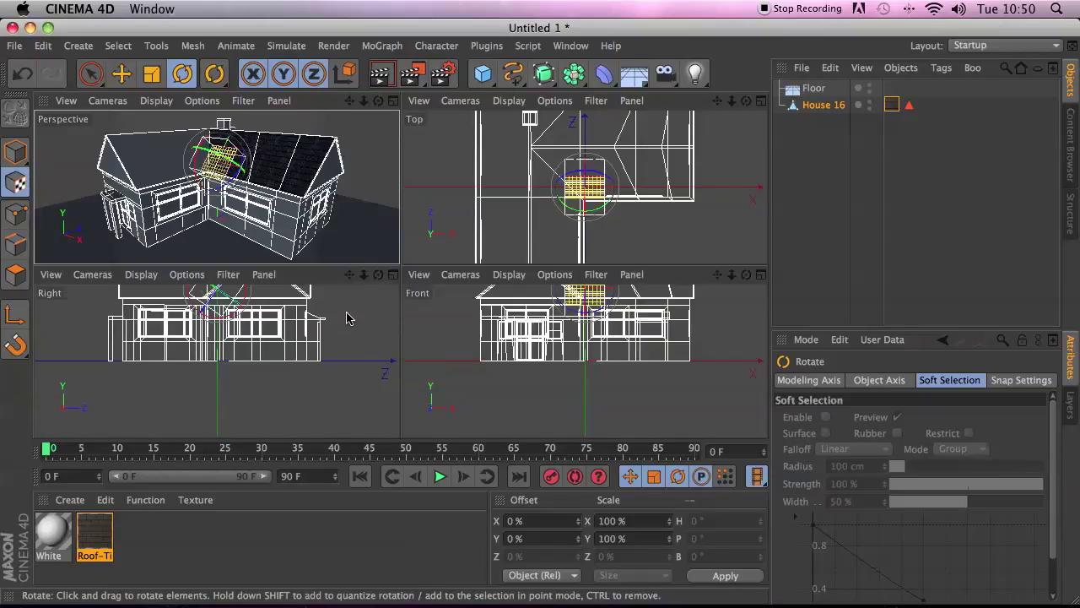
click(378, 275)
drag(717, 100, 718, 205)
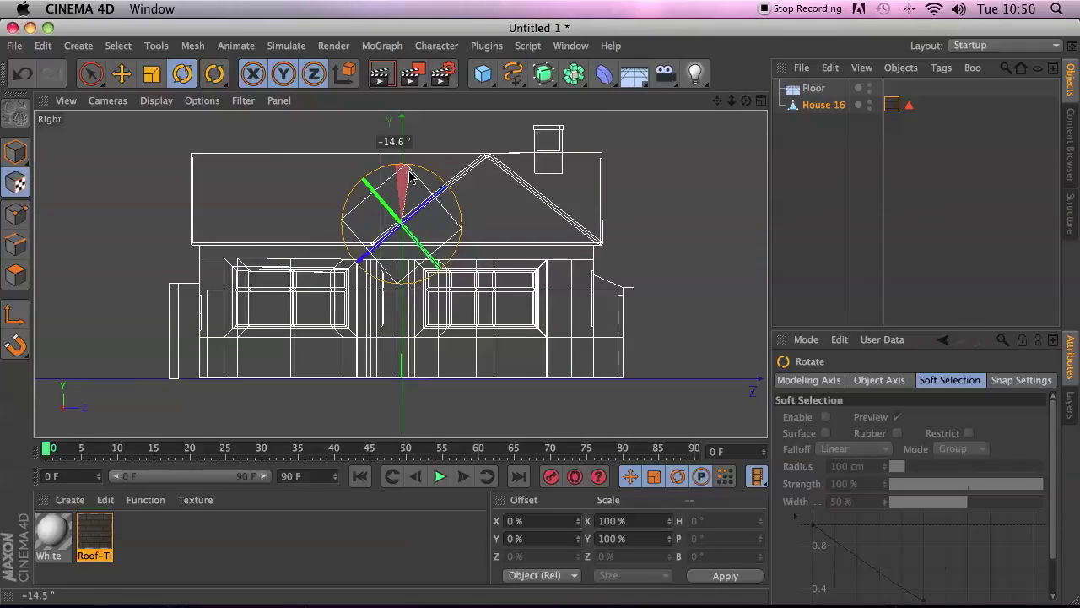
drag(409, 179, 410, 180)
click(121, 73)
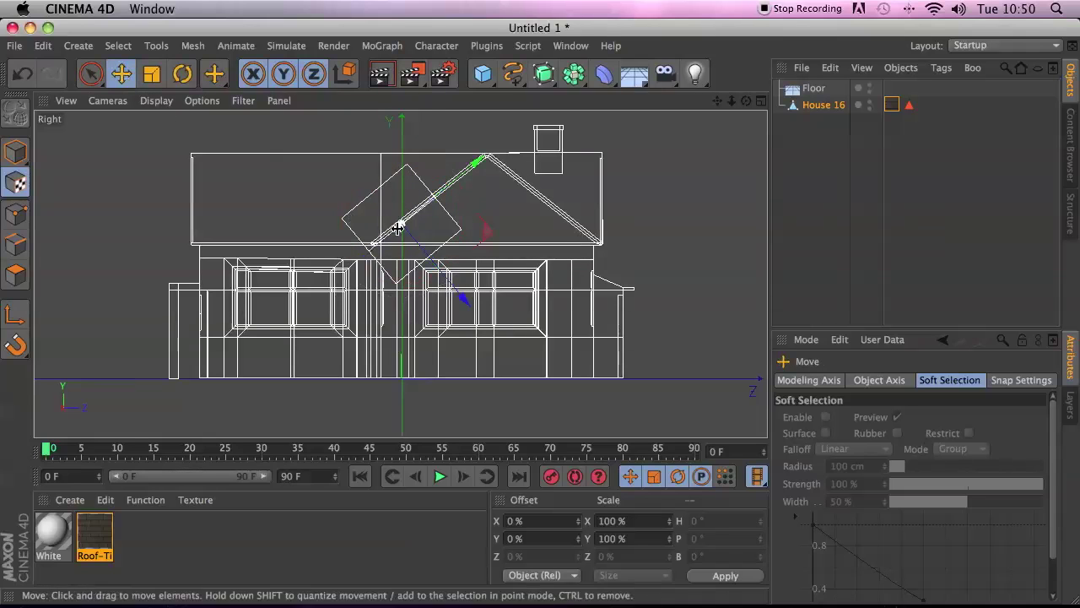
drag(453, 298, 447, 292)
Render a close-up of the tiled roof section in the perspective view to examine the texture alignment
click(760, 101)
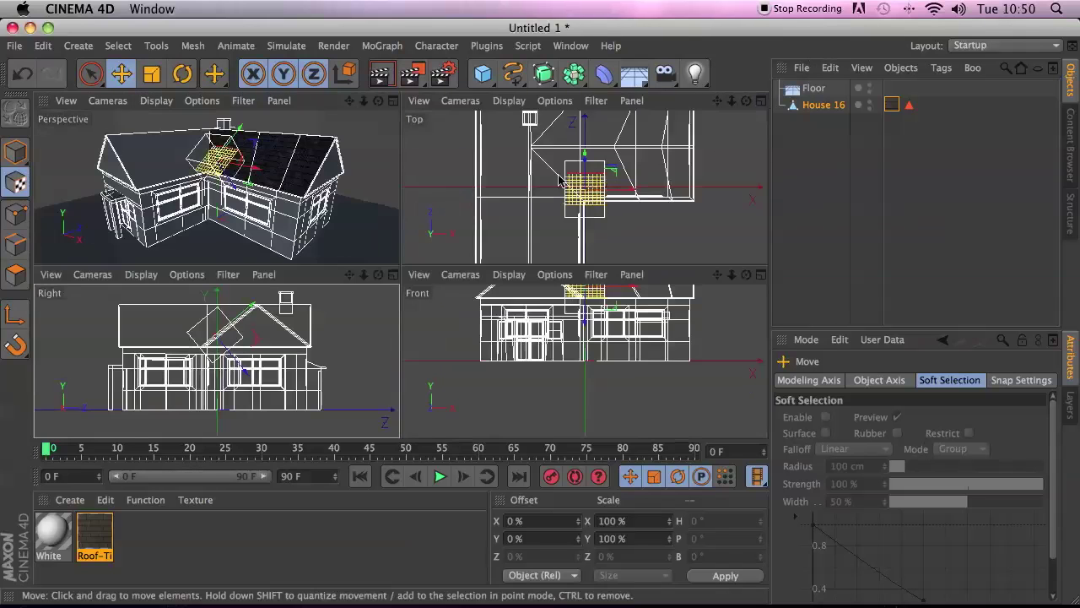
click(393, 102)
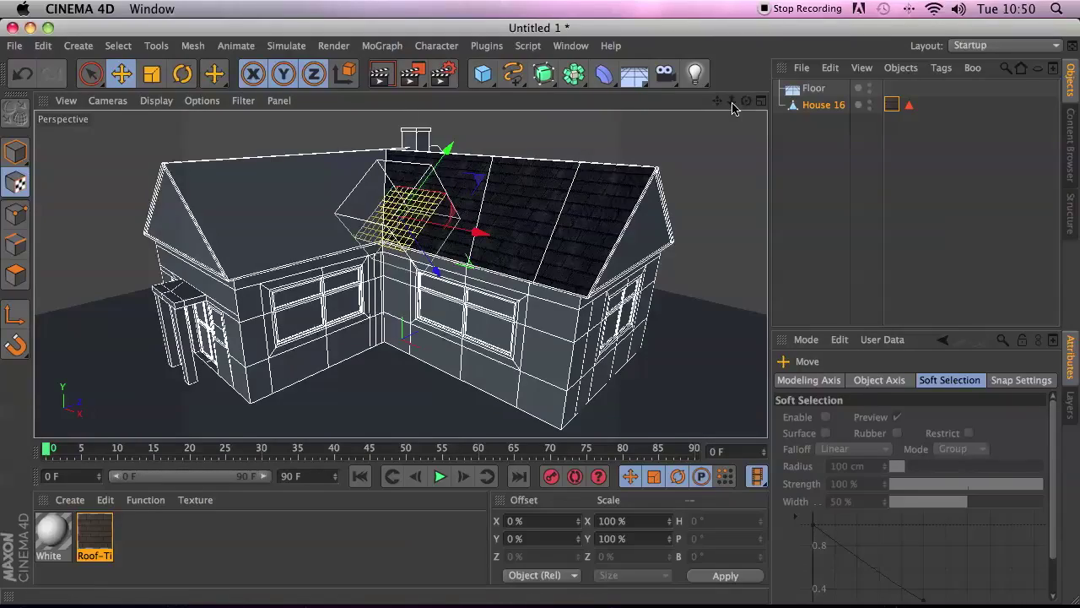
drag(732, 106, 694, 104)
alt+middle_drag(402, 272, 374, 283)
click(382, 73)
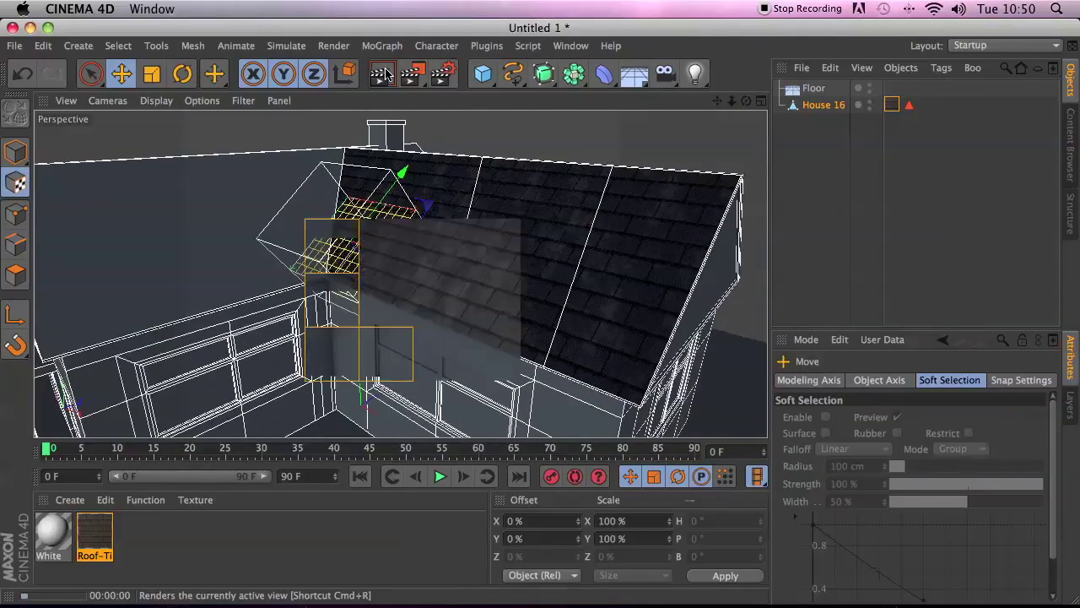
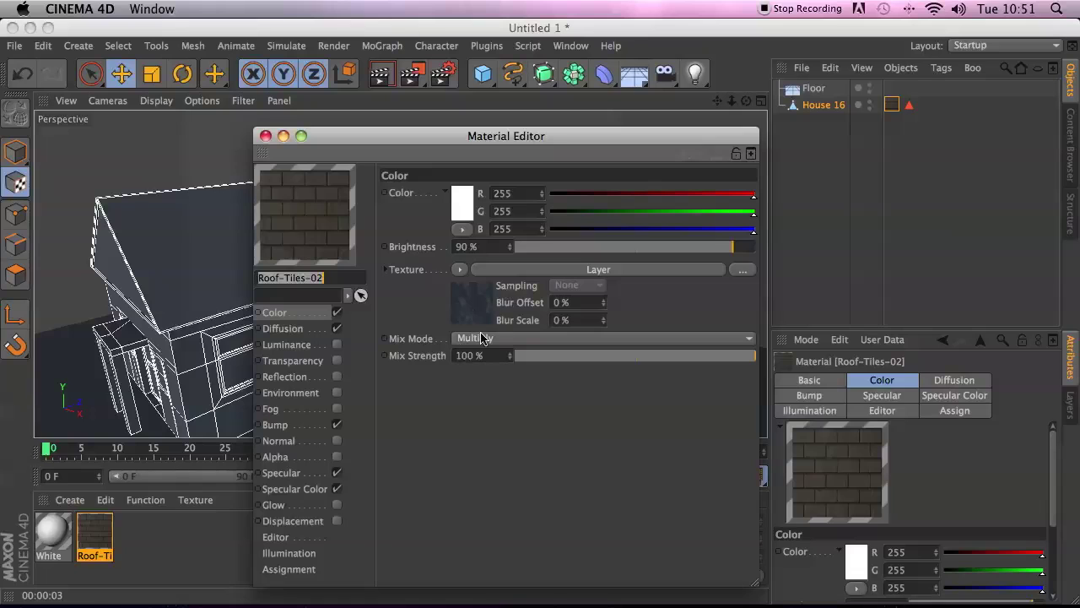
Render the perspective view with the material editor moved aside to examine the tile color variation on the roof
drag(422, 136, 782, 131)
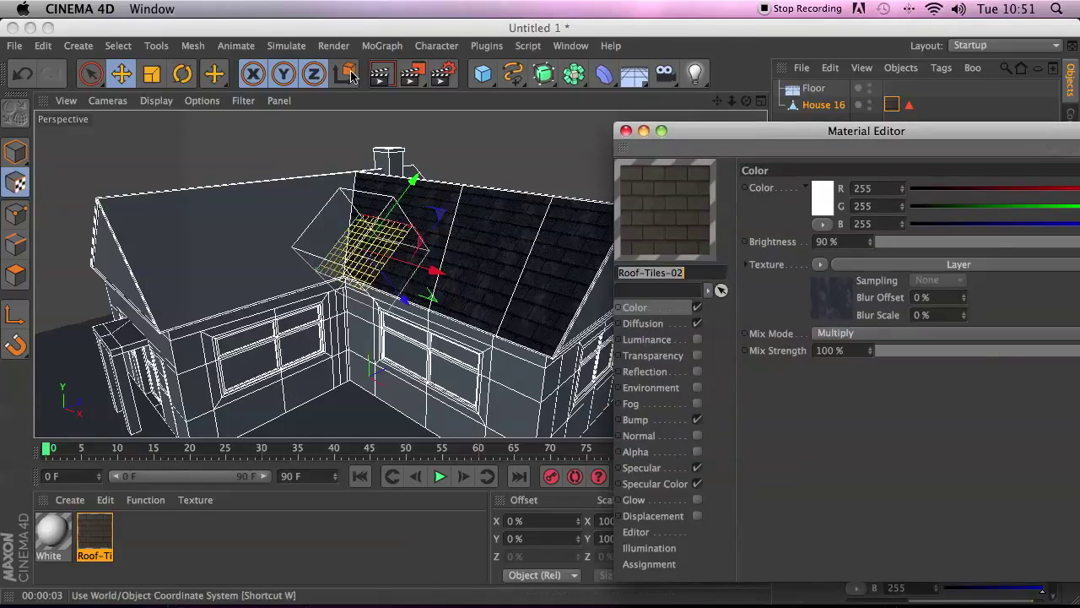
click(380, 74)
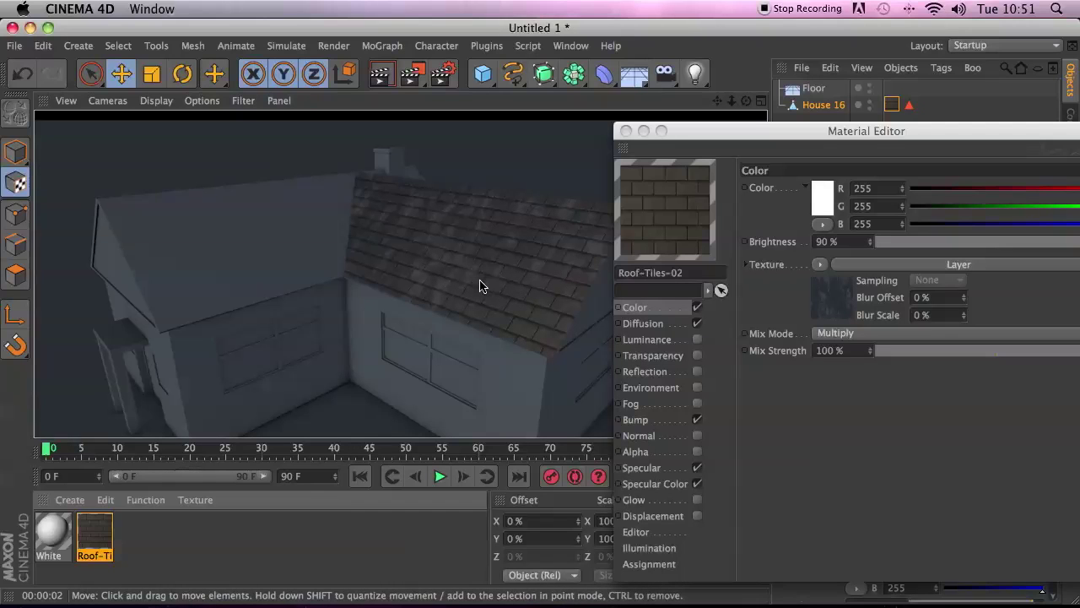
drag(719, 134, 681, 97)
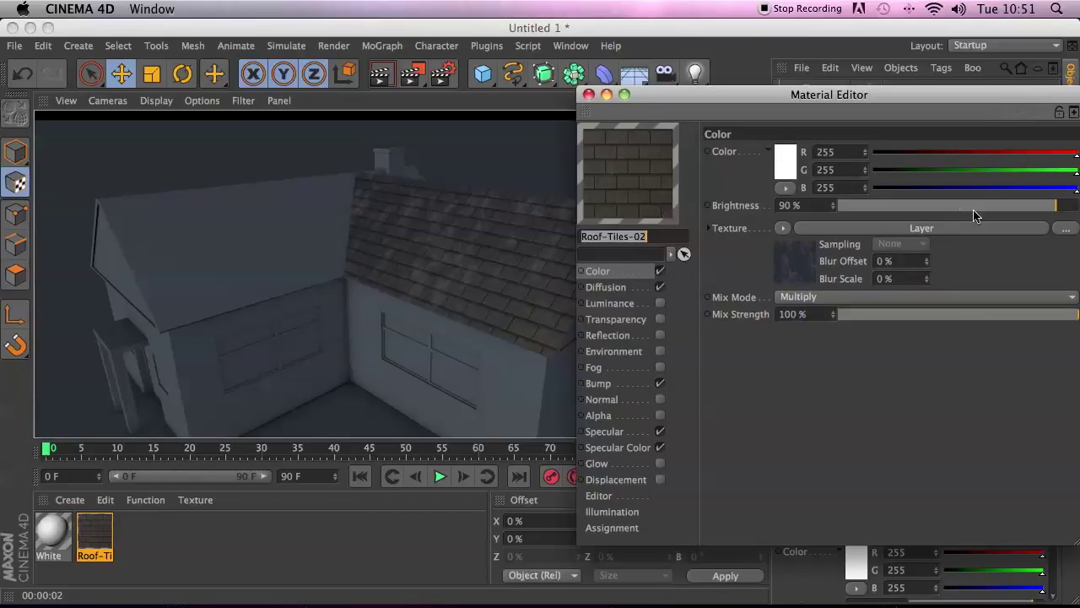
Open the Layer shader in the Color channel of the Roof-Tiles-02 material
click(784, 230)
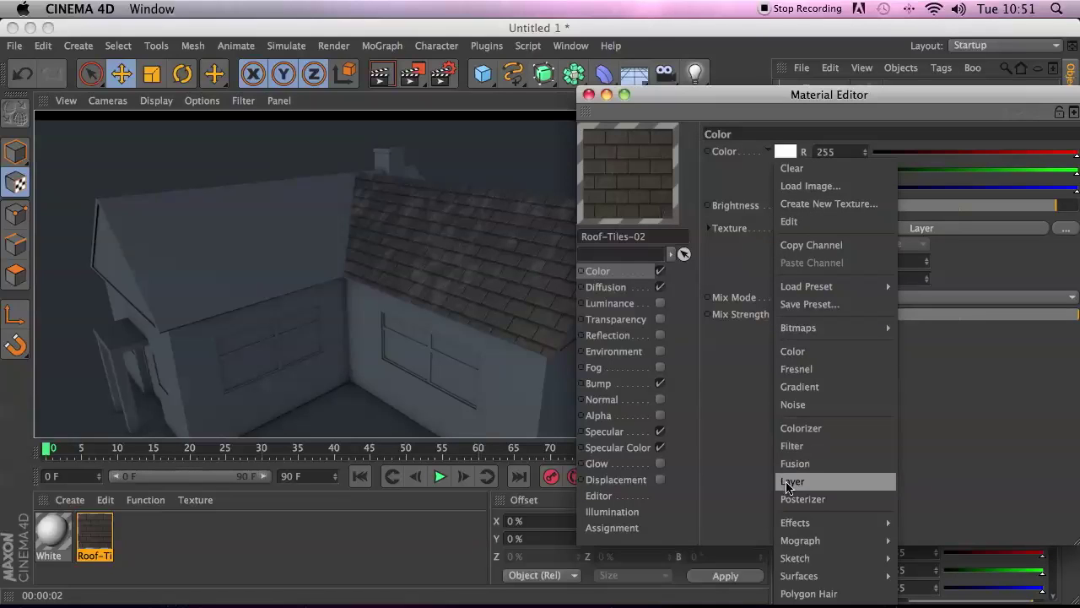
click(727, 252)
click(801, 260)
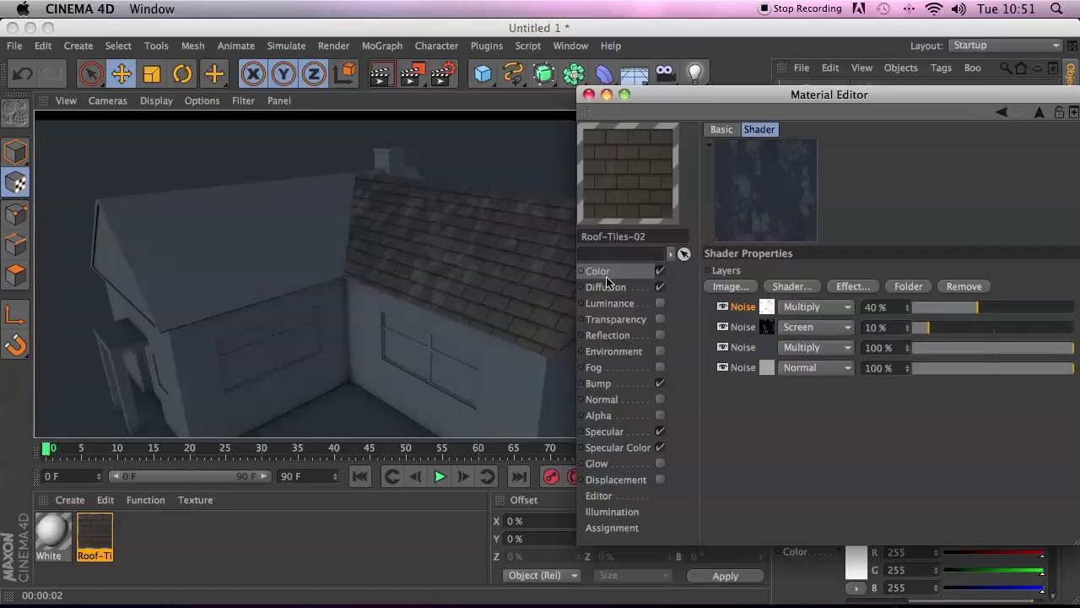
Try adding a Simple Noise surface shader as a new layer at 24 % strength with Normal blending
click(791, 288)
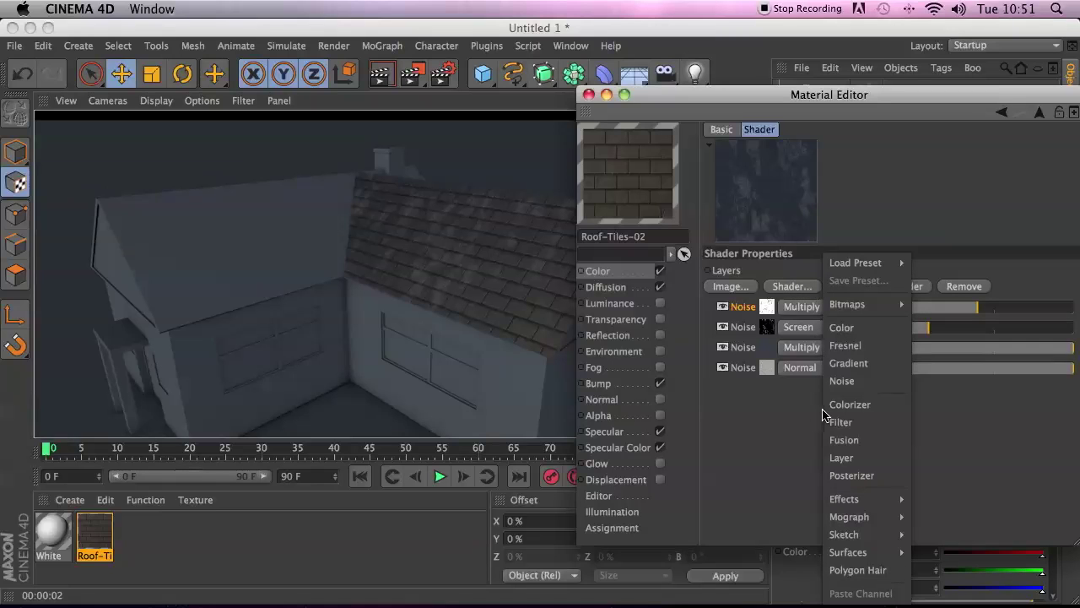
mouse_move(844, 501)
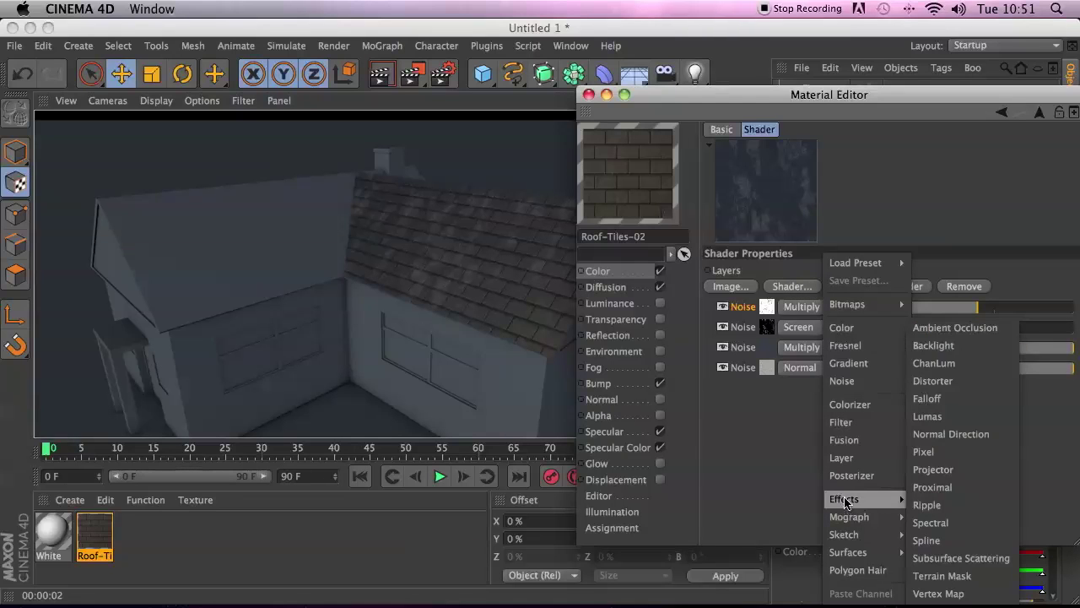
mouse_move(846, 553)
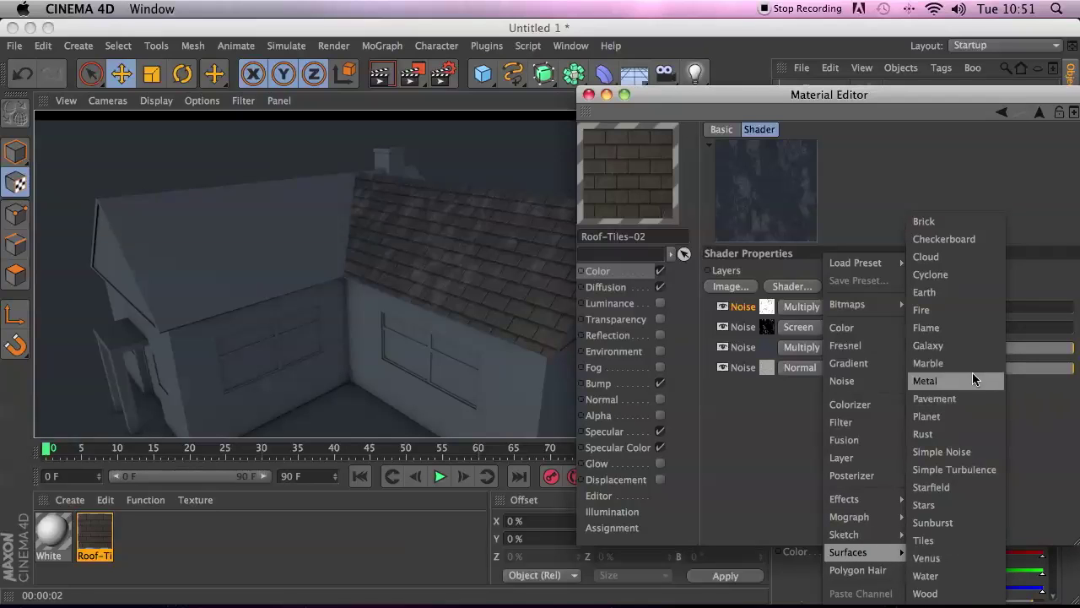
click(941, 451)
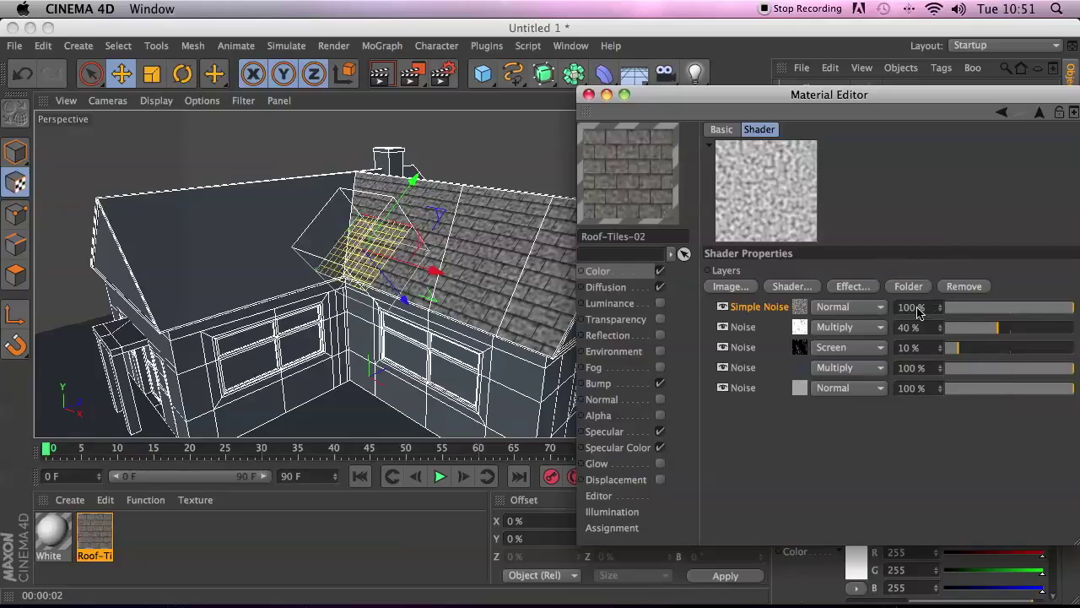
drag(1014, 309, 976, 311)
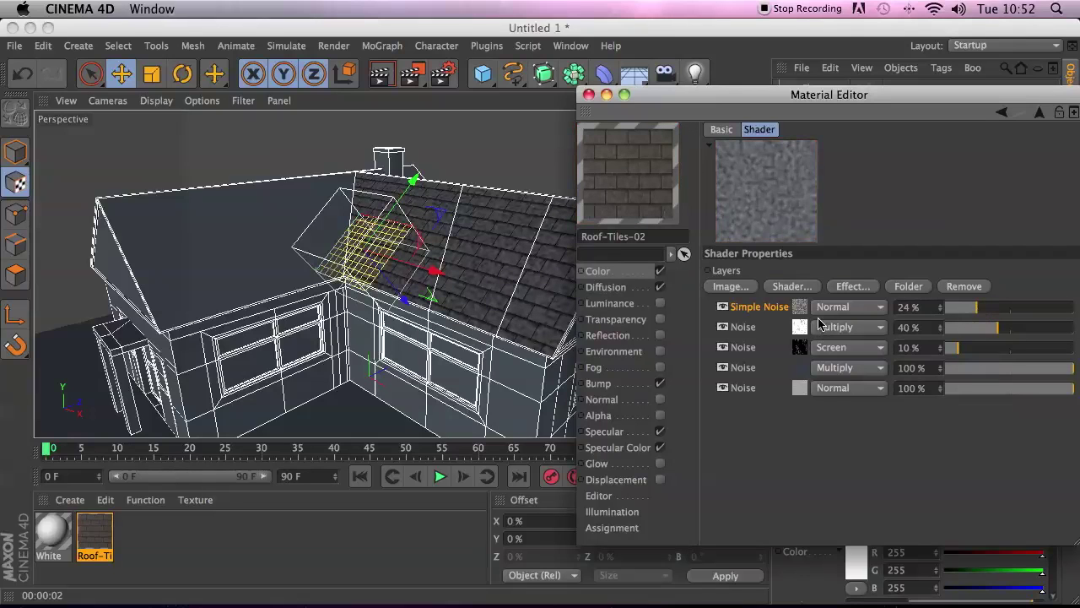
Hide the Simple Noise layer and remove it from the shader stack
click(722, 308)
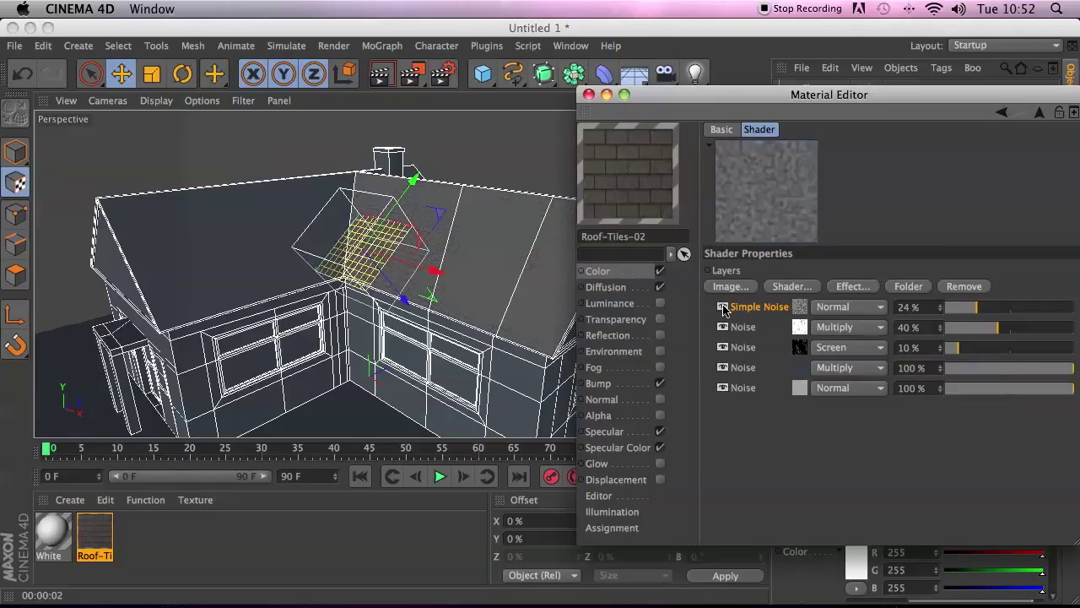
right_click(752, 312)
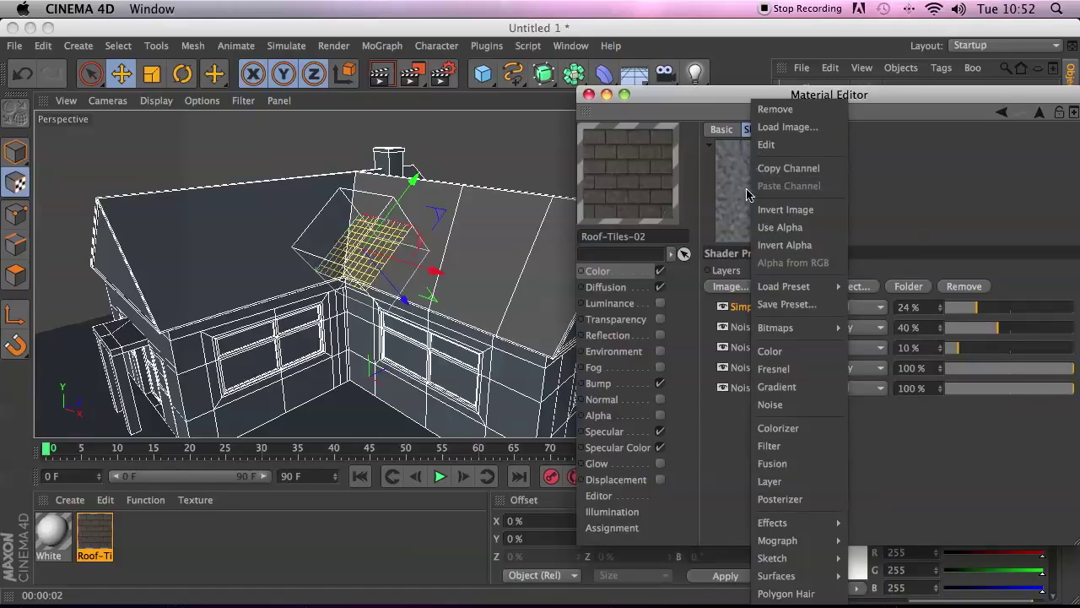
click(762, 110)
Toggle the upper noise layers to compare their effect, and remove the Noise layer set to Screen at 10 %
click(723, 307)
click(723, 307)
click(724, 327)
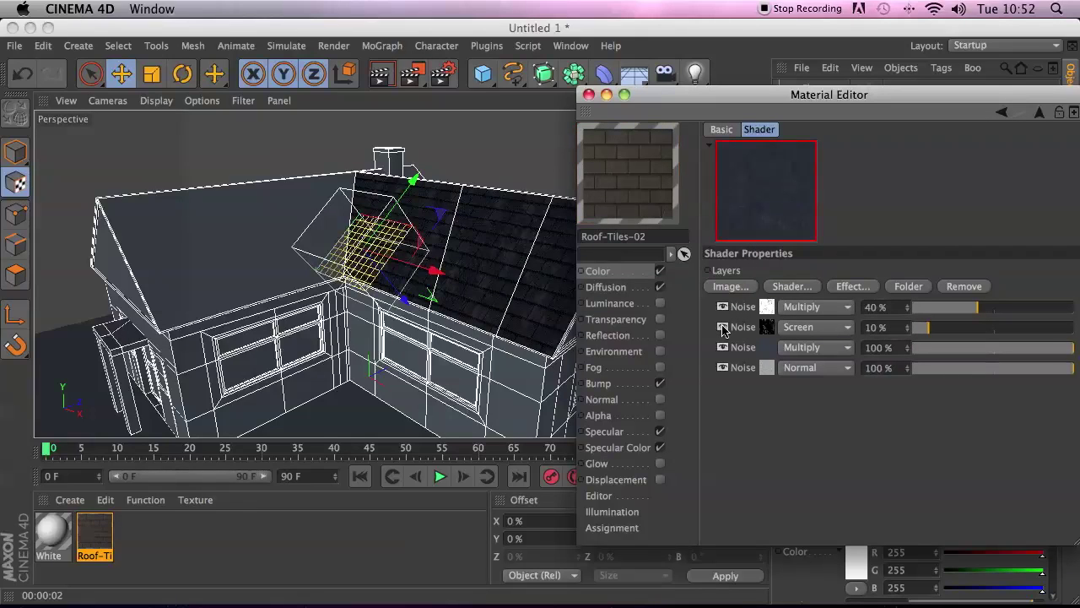
click(723, 327)
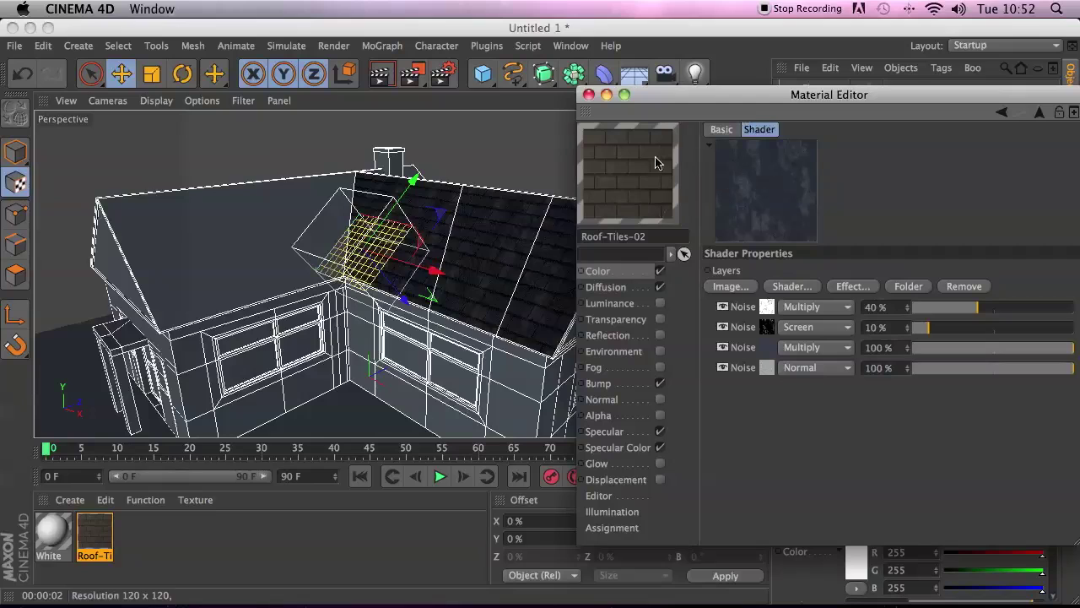
click(723, 328)
click(724, 328)
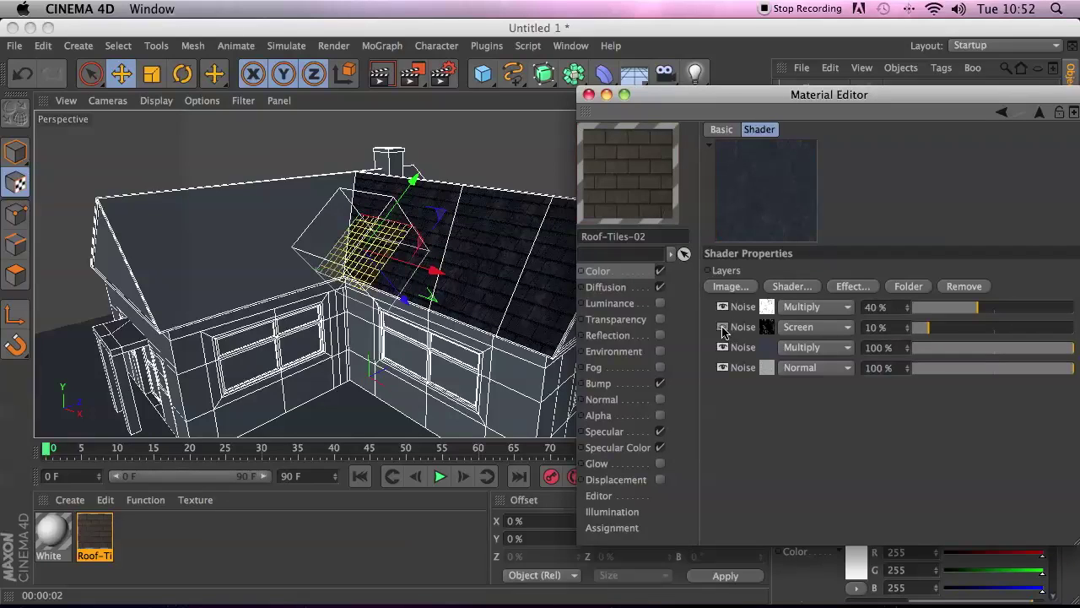
right_click(739, 331)
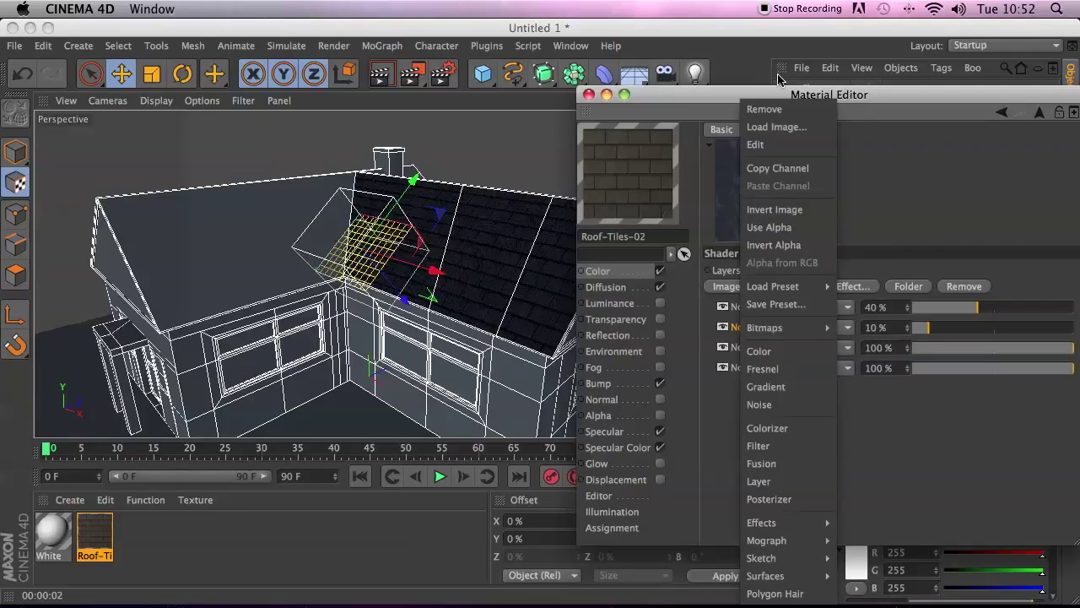
click(764, 109)
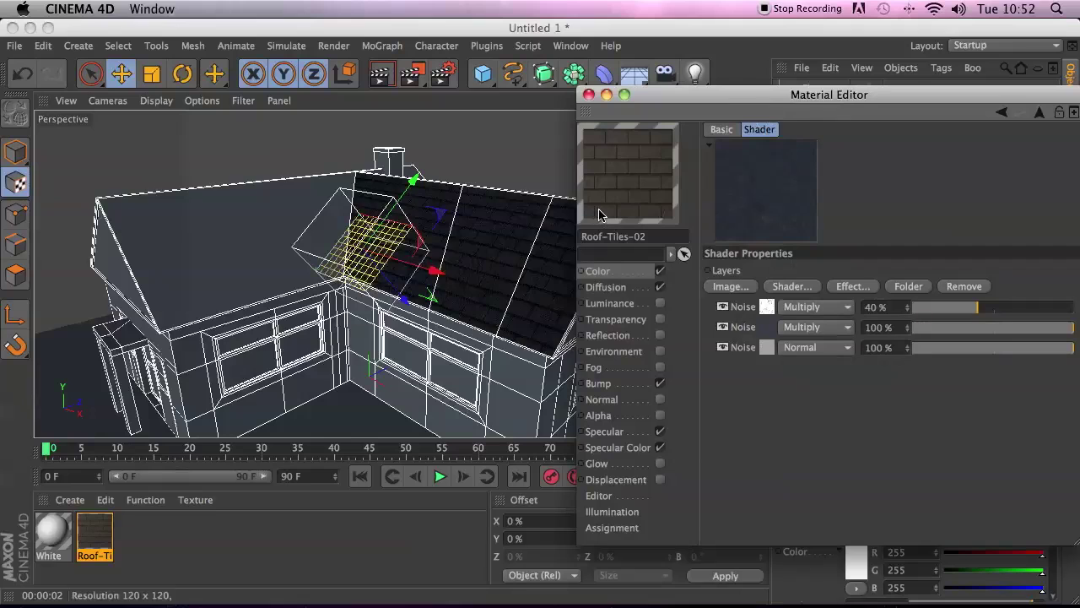
Render the perspective view to check the roof tiles, and close the Roof-Tiles-02 material's editor
click(381, 74)
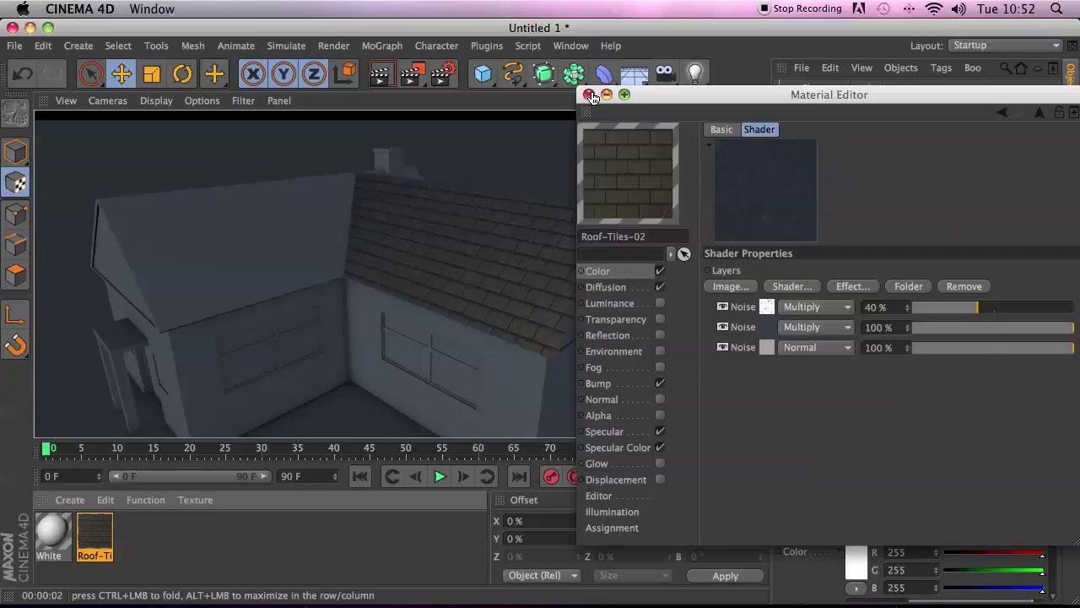
click(623, 271)
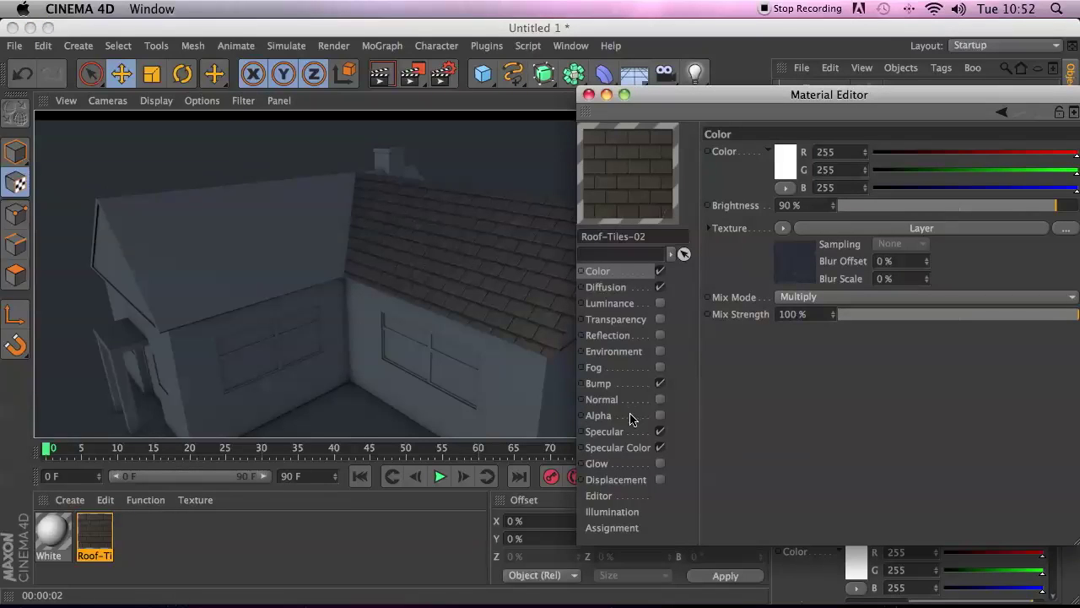
click(588, 95)
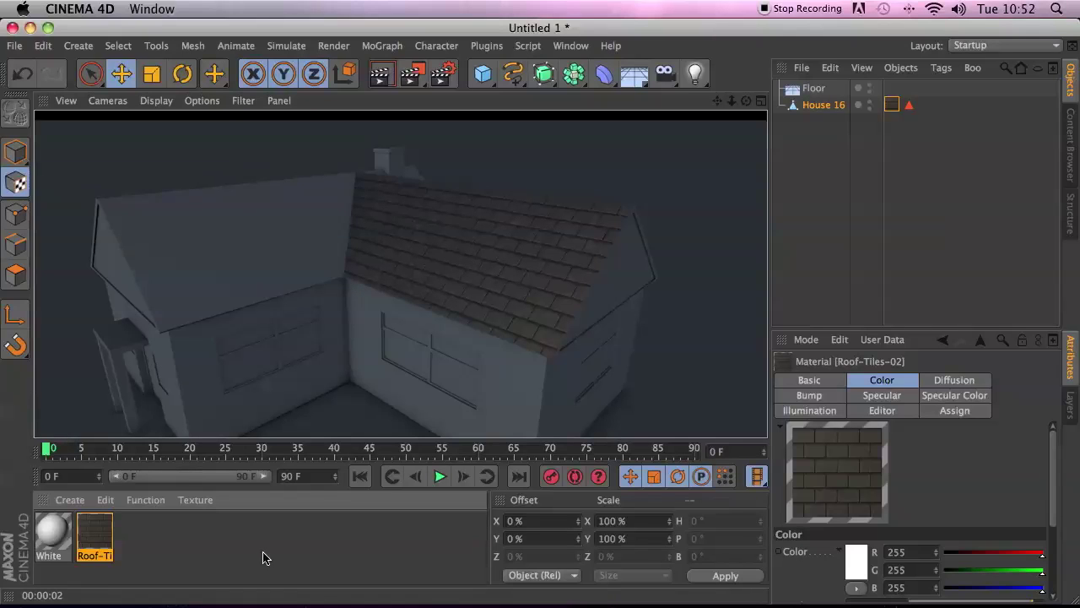
Create a new material and load the Brick surface shader as its color texture
click(59, 503)
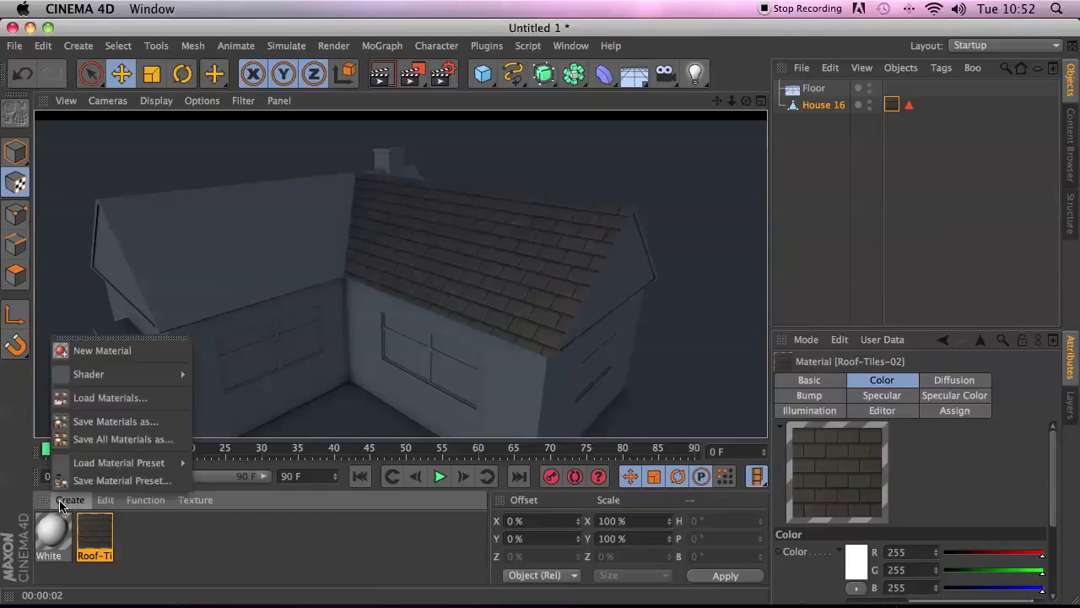
click(131, 351)
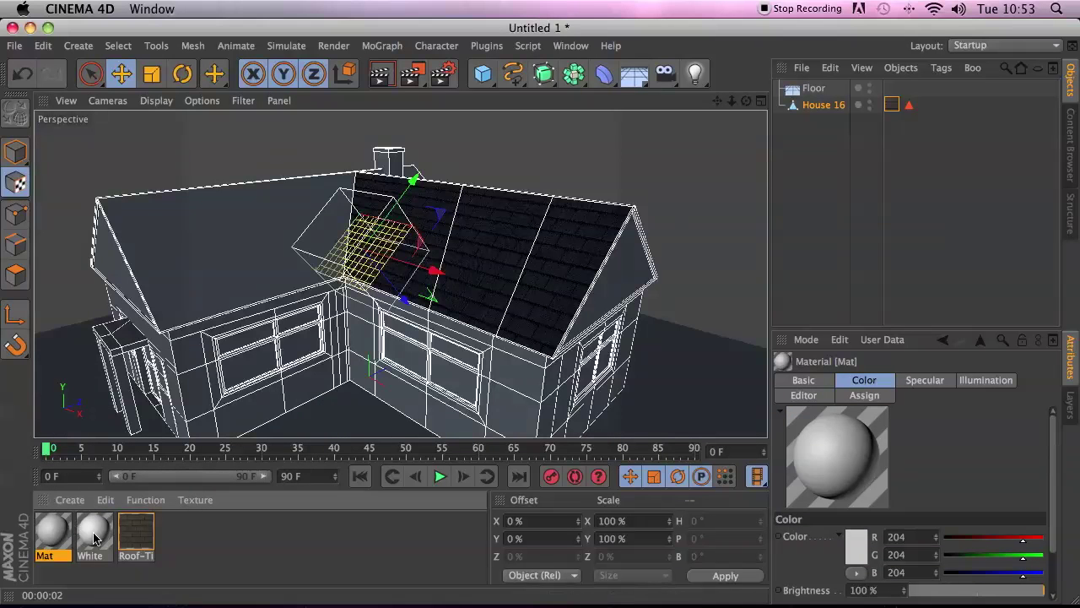
double_click(54, 532)
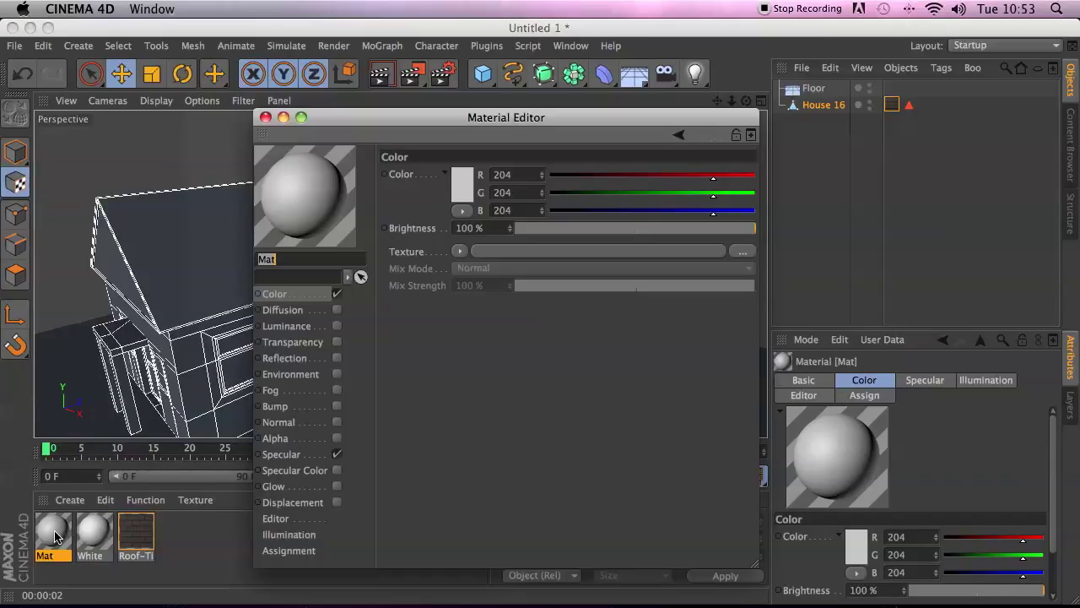
click(459, 251)
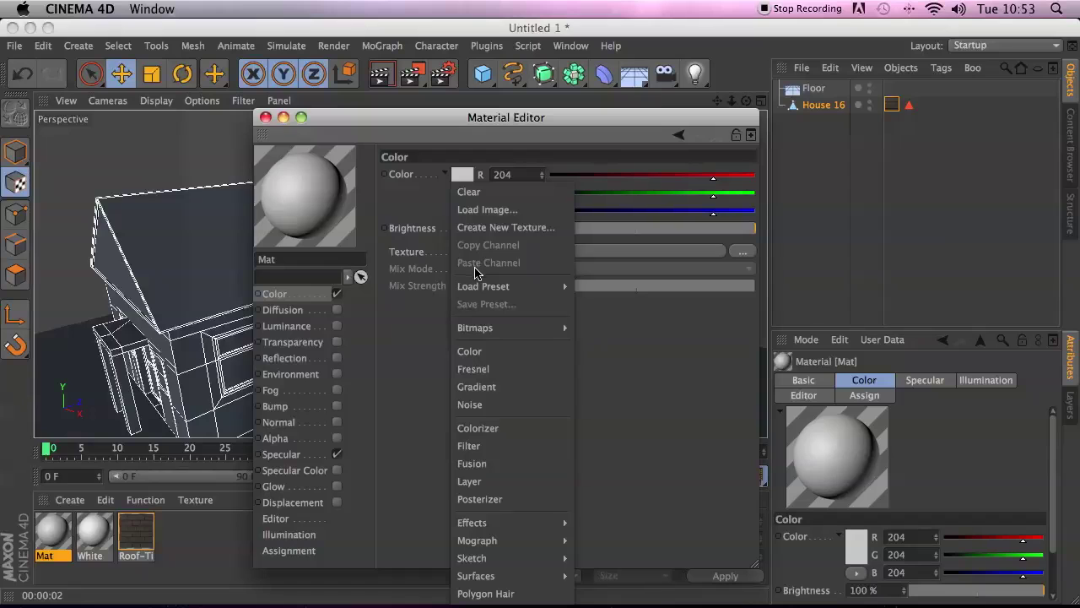
mouse_move(561, 577)
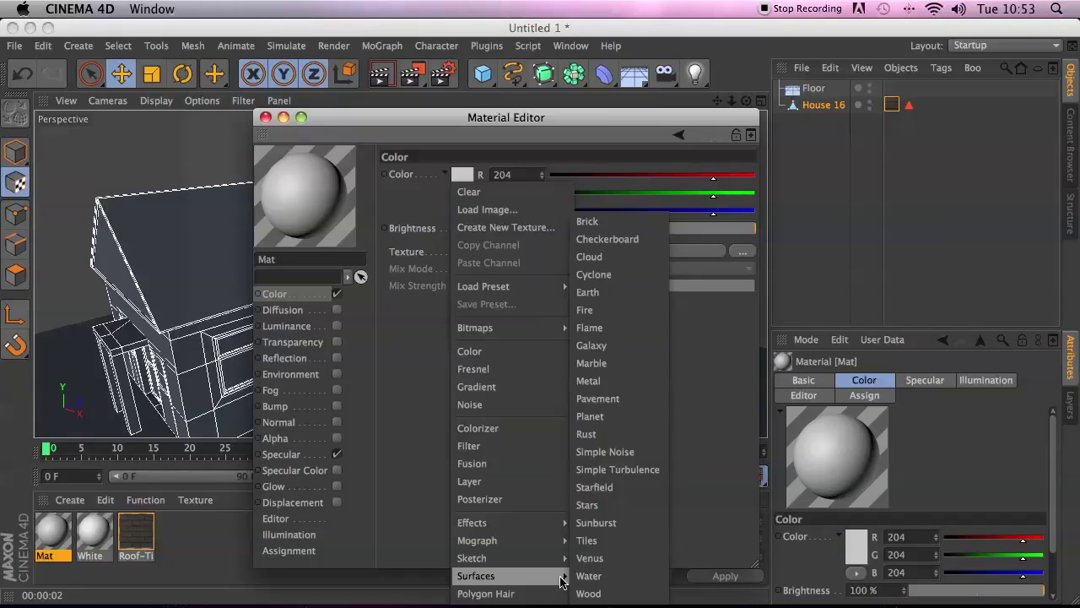
click(609, 221)
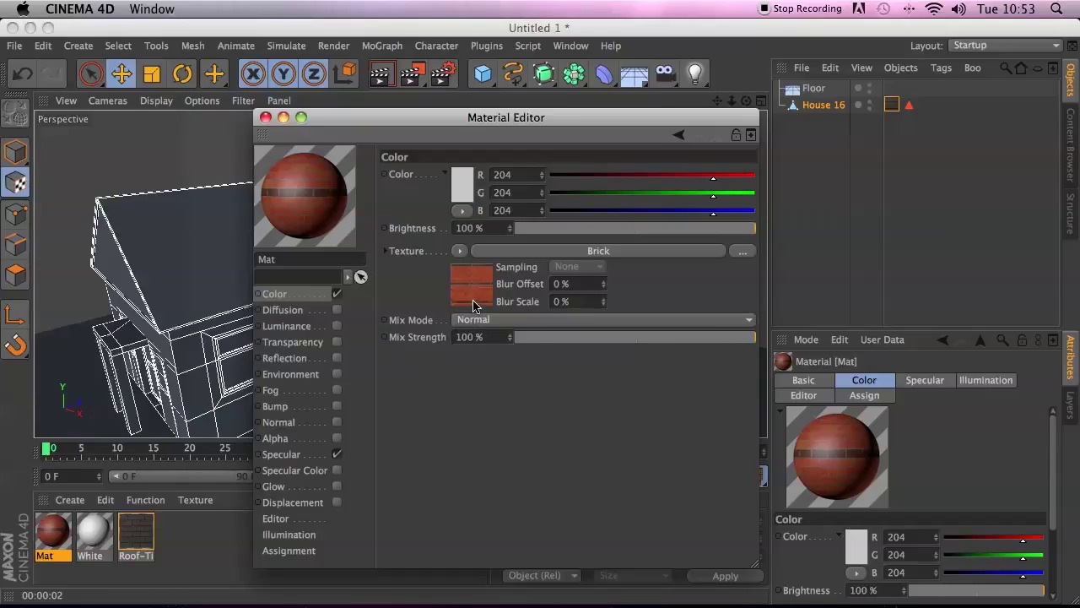
In polygon mode, use Live Selection to select the wall polygons around the window beneath the tiled roof, leaving out the window
drag(372, 121, 732, 107)
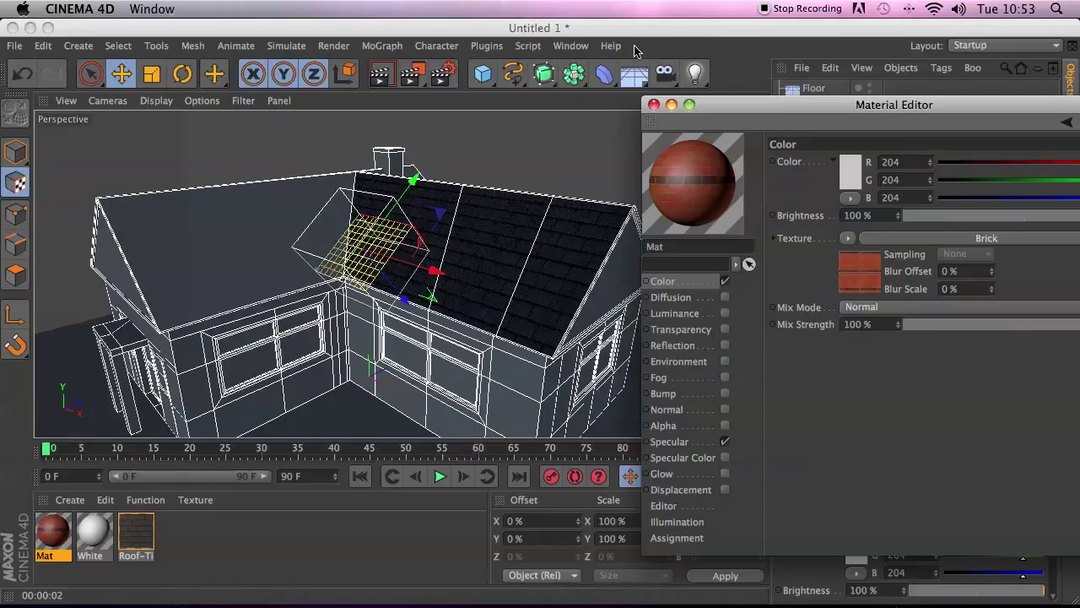
drag(802, 102, 700, 222)
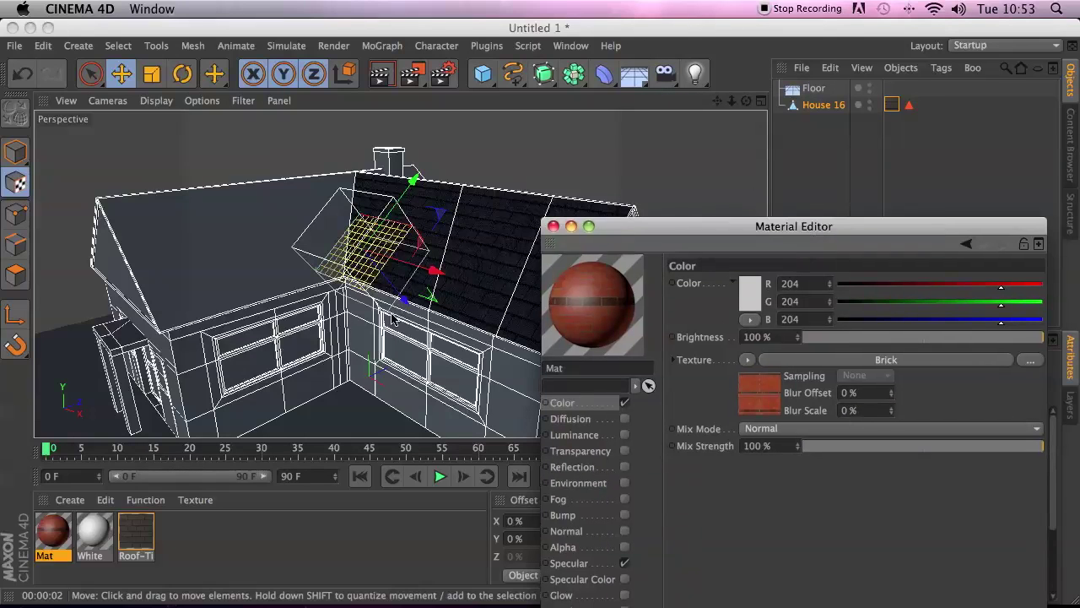
click(85, 74)
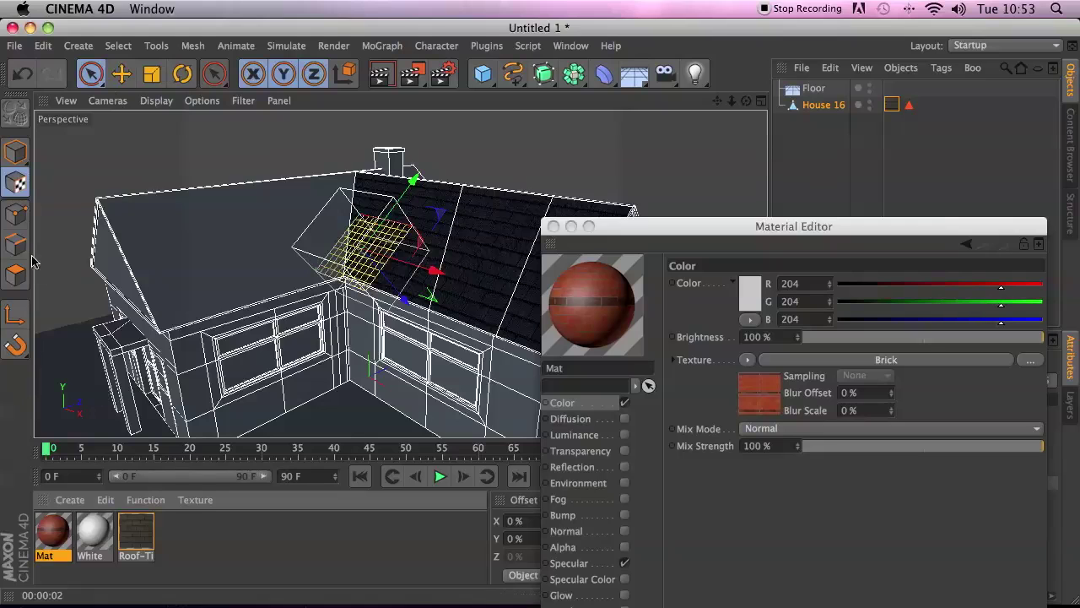
click(15, 274)
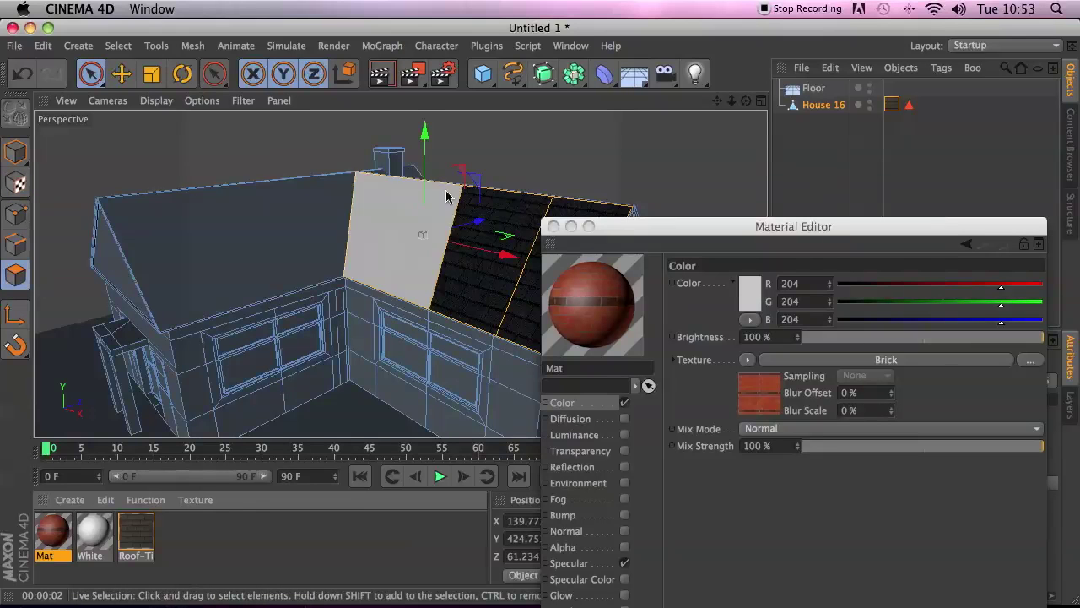
mouse_move(336, 297)
mouse_down()
mouse_move(349, 361)
mouse_move(458, 408)
mouse_move(493, 407)
mouse_up()
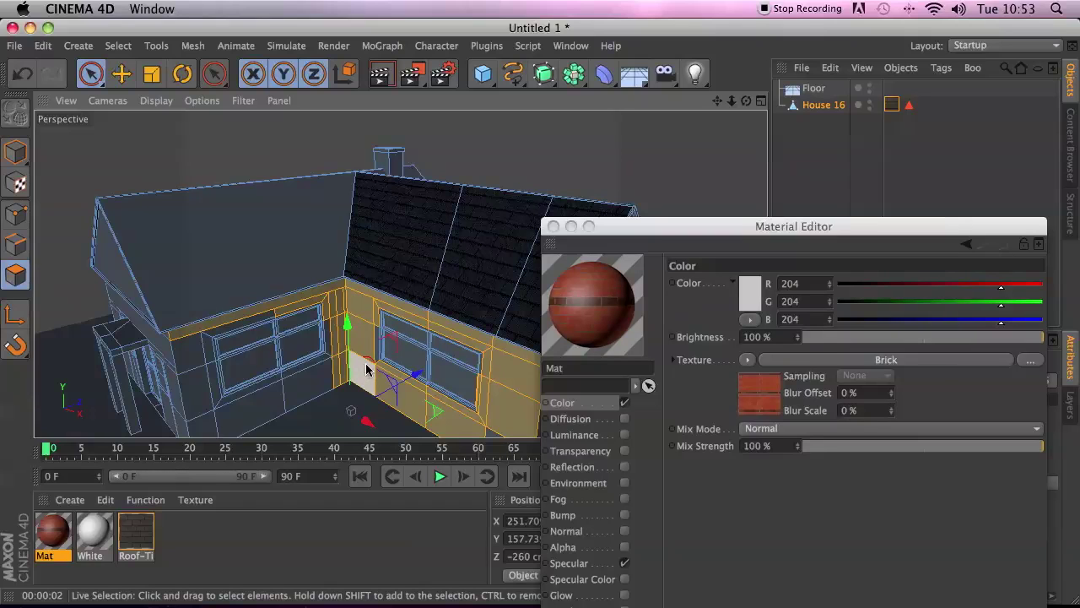
Extend the selection to the adjoining wing's wall polygons around and below its window, continuing around the corner to the porch side
shift+click(329, 377)
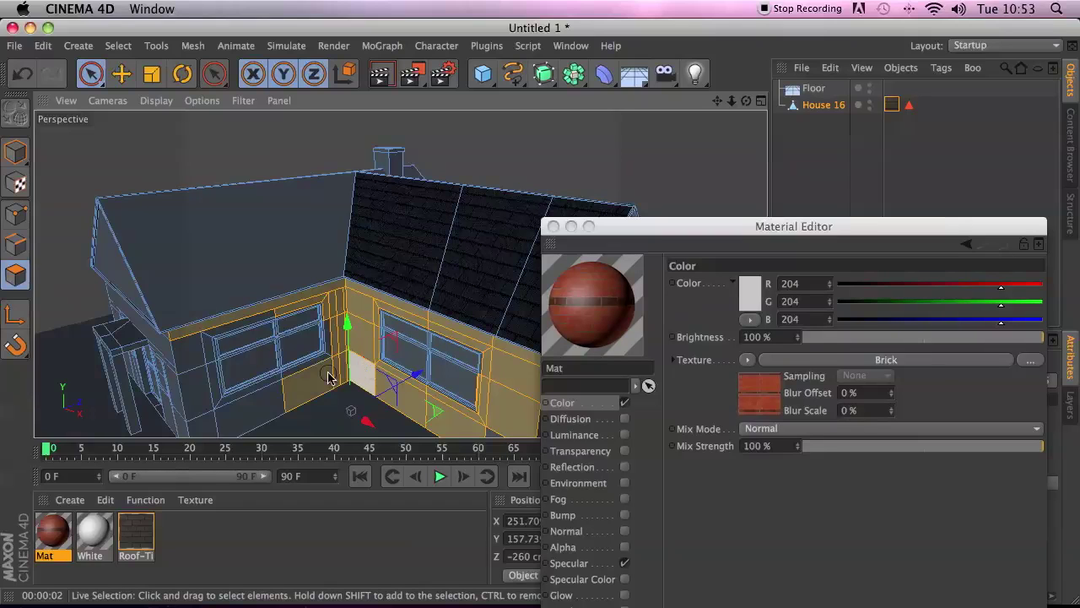
shift+click(280, 386)
shift+click(187, 395)
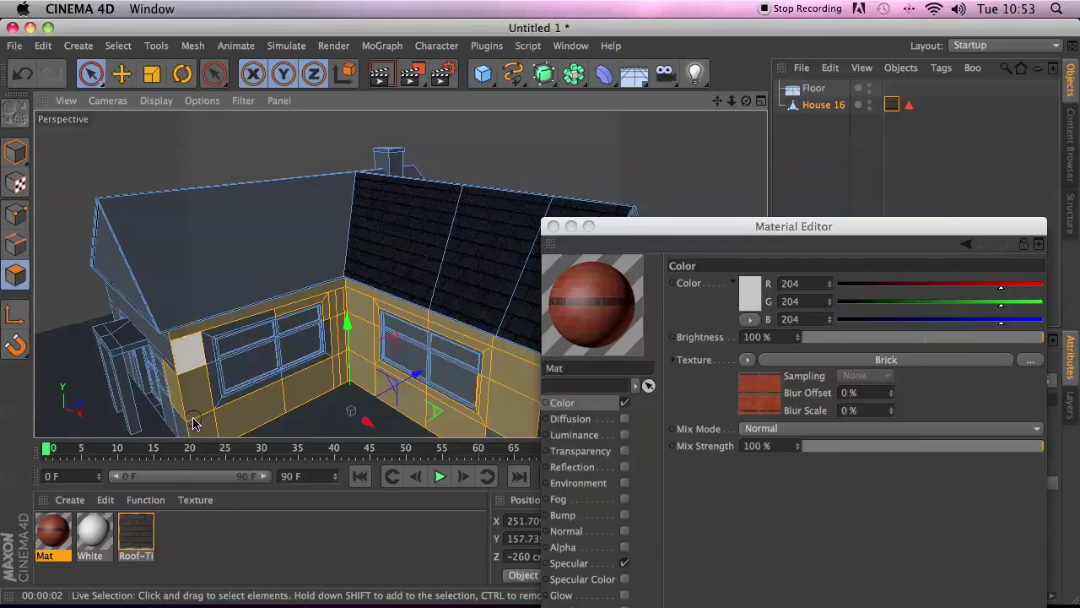
shift+click(179, 371)
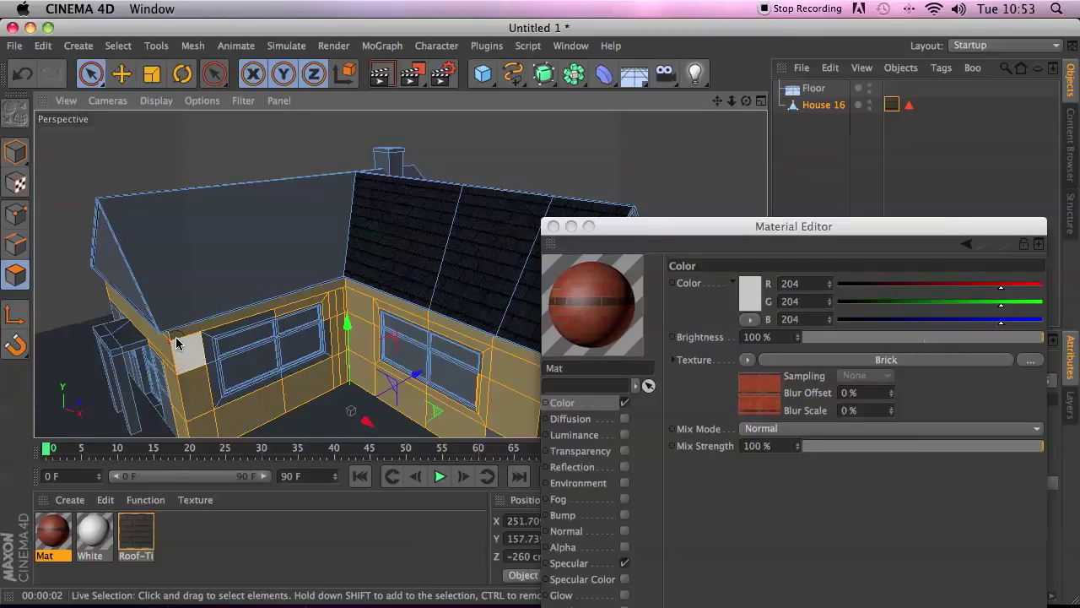
shift+click(180, 361)
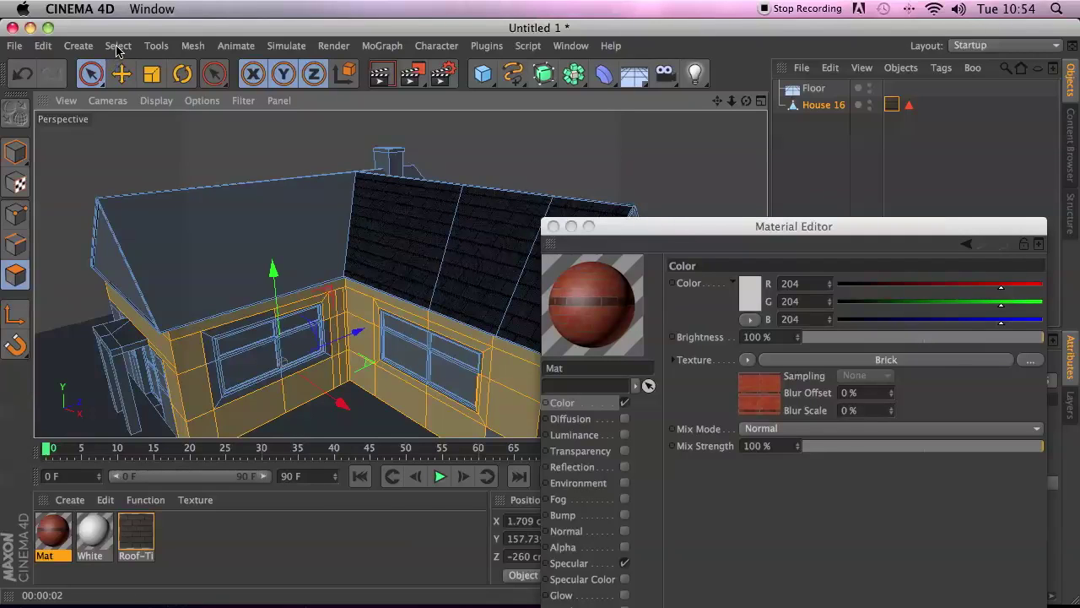
Store House 16's selected wall polygons as a new polygon selection named bricks, closing the material editor
click(935, 120)
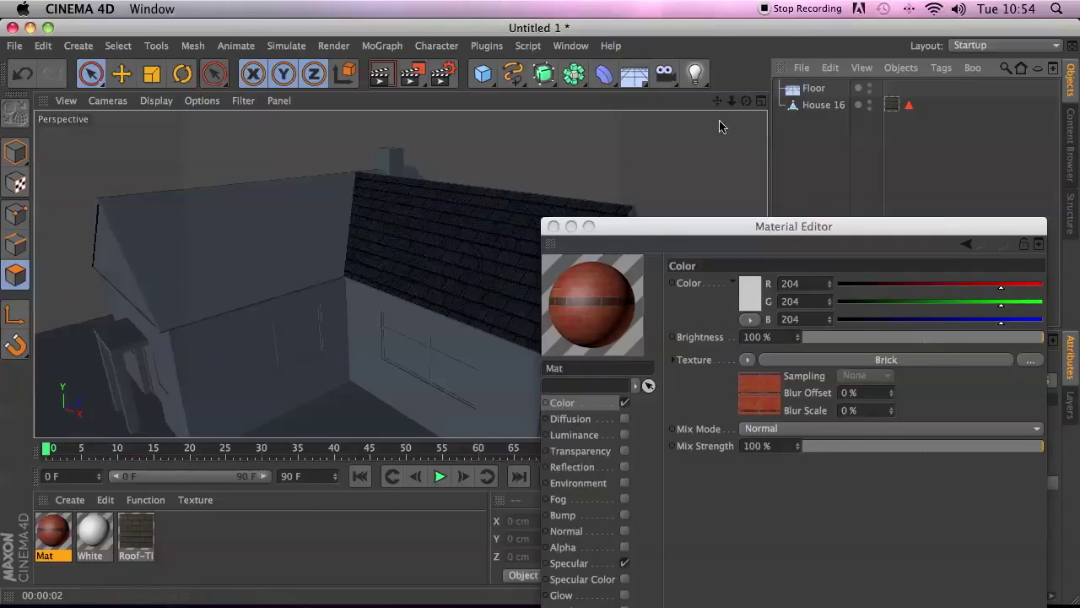
click(840, 108)
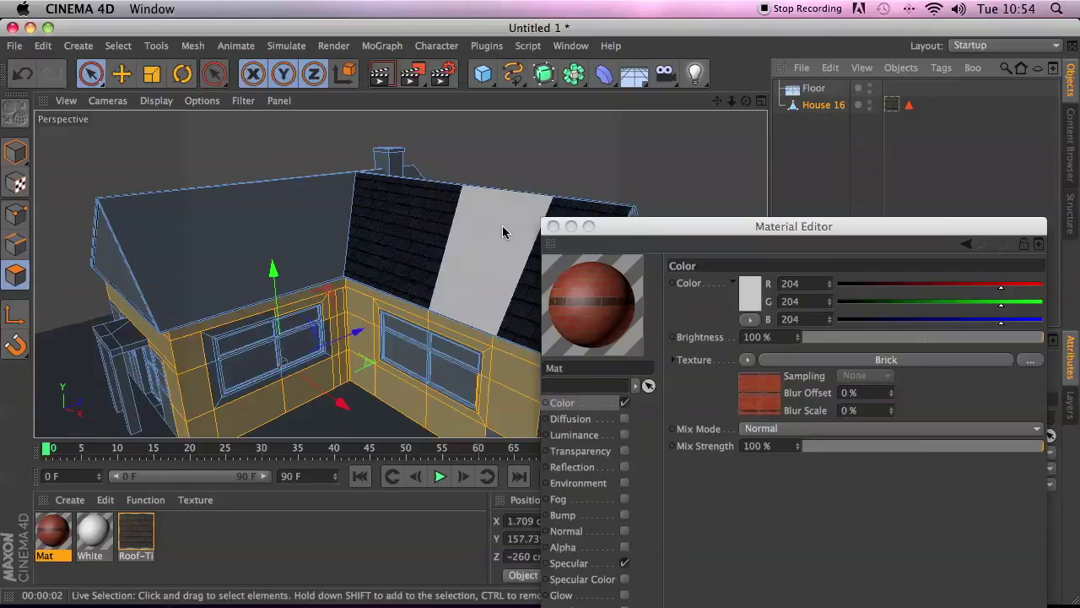
click(118, 46)
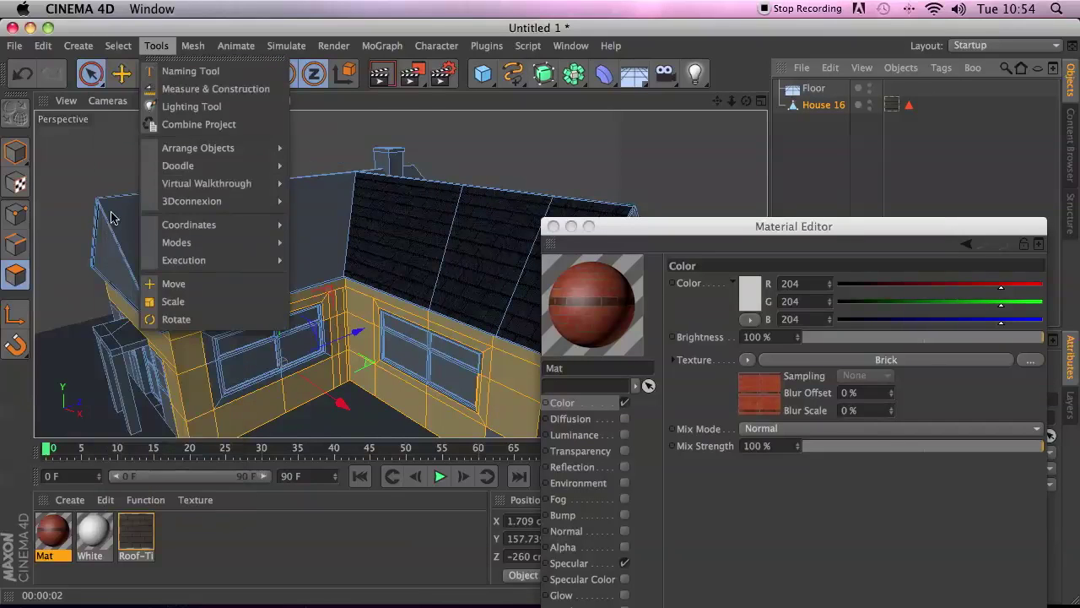
click(167, 490)
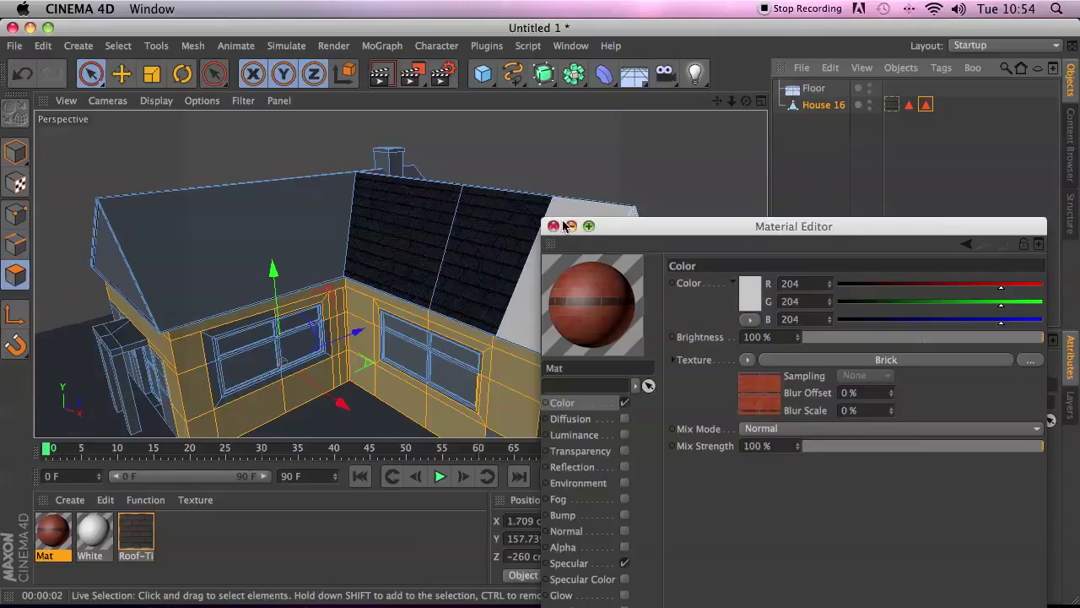
click(552, 227)
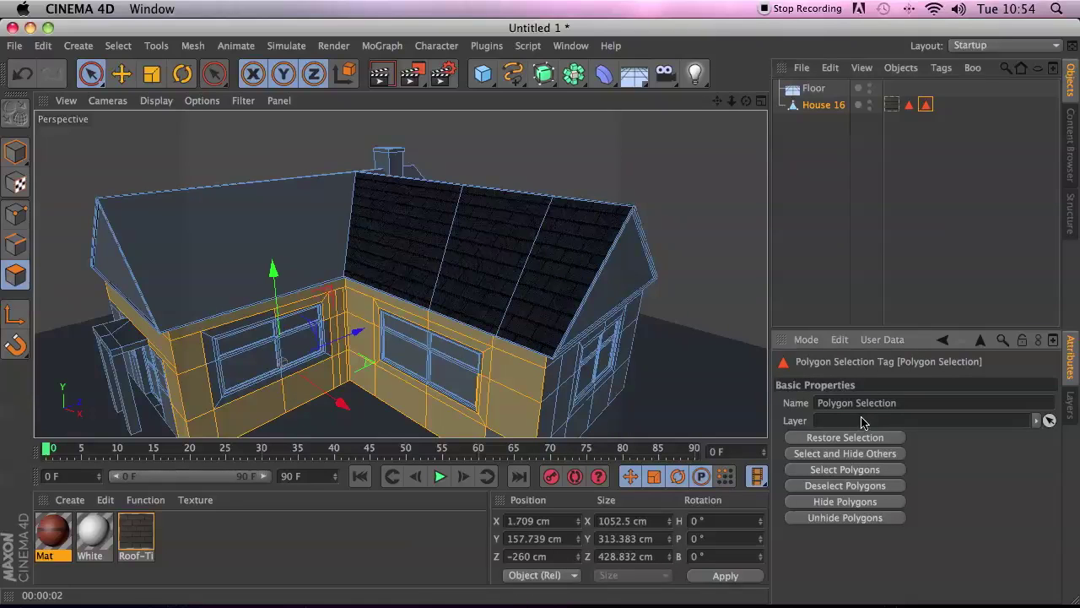
drag(902, 407, 772, 390)
text(bricks)
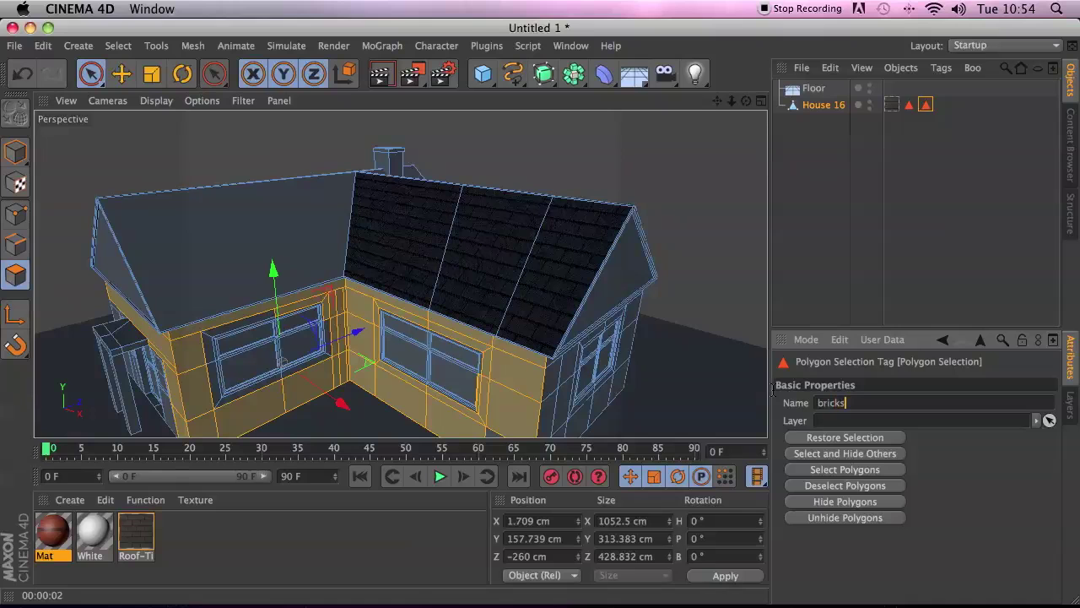
Apply the brick material Mat to House 16 and restrict its texture tag to the bricks selection
click(834, 234)
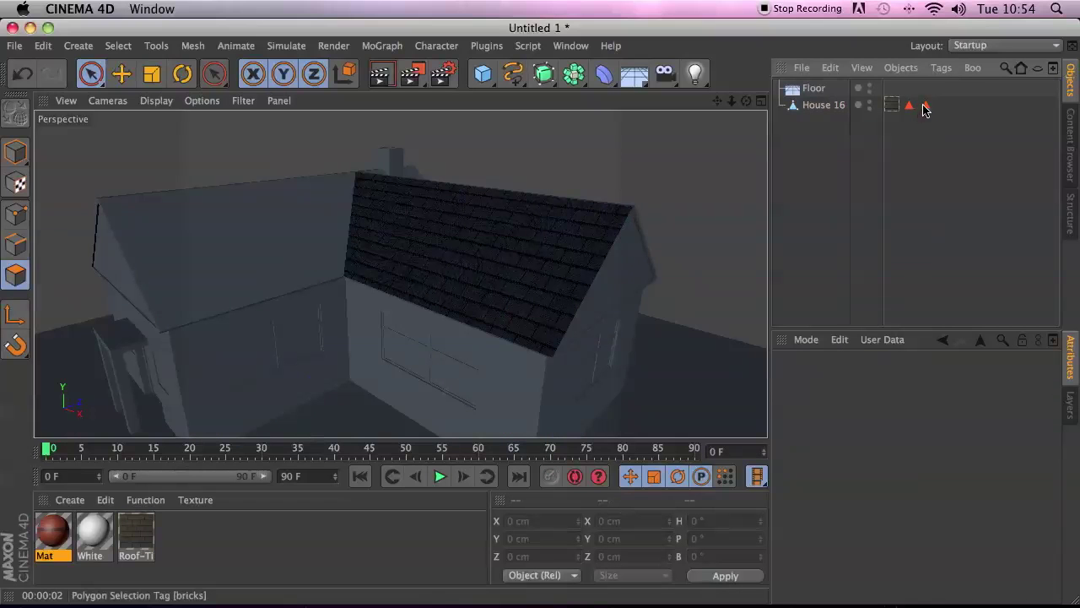
click(822, 105)
drag(43, 550, 829, 107)
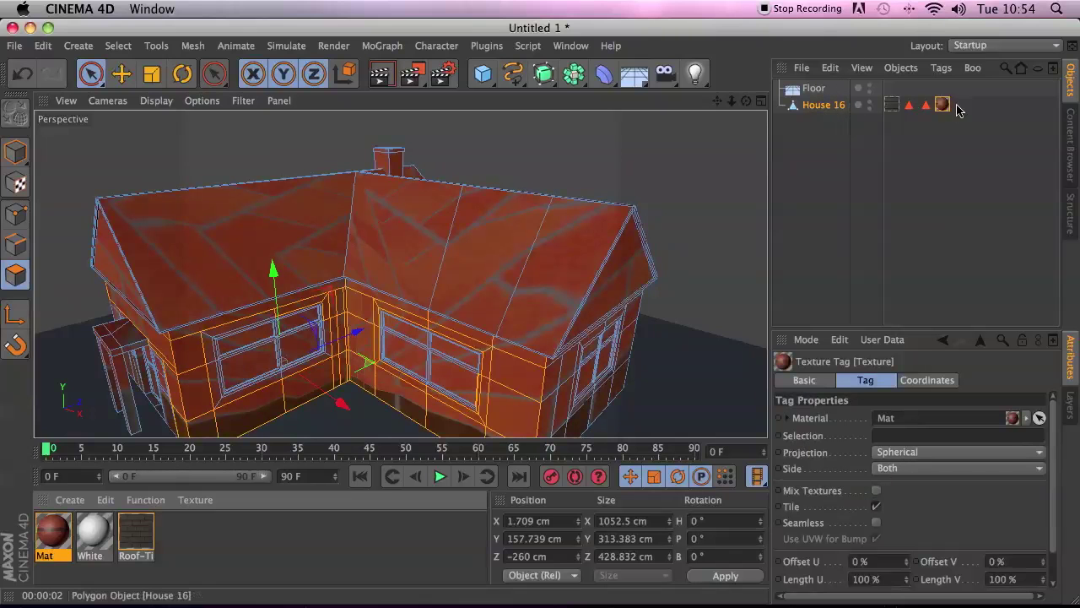
click(903, 437)
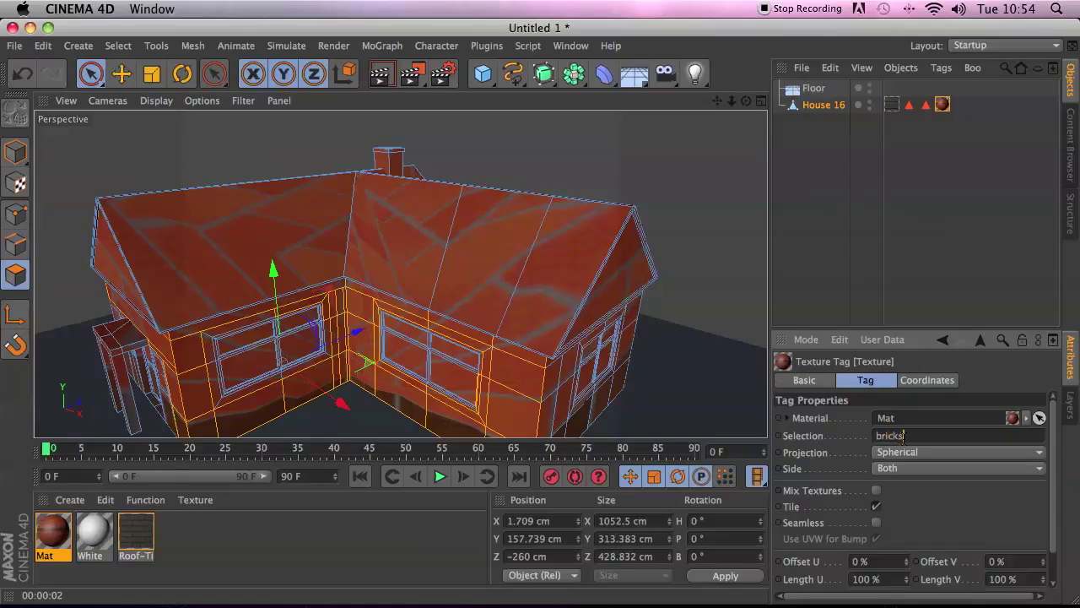
click(917, 253)
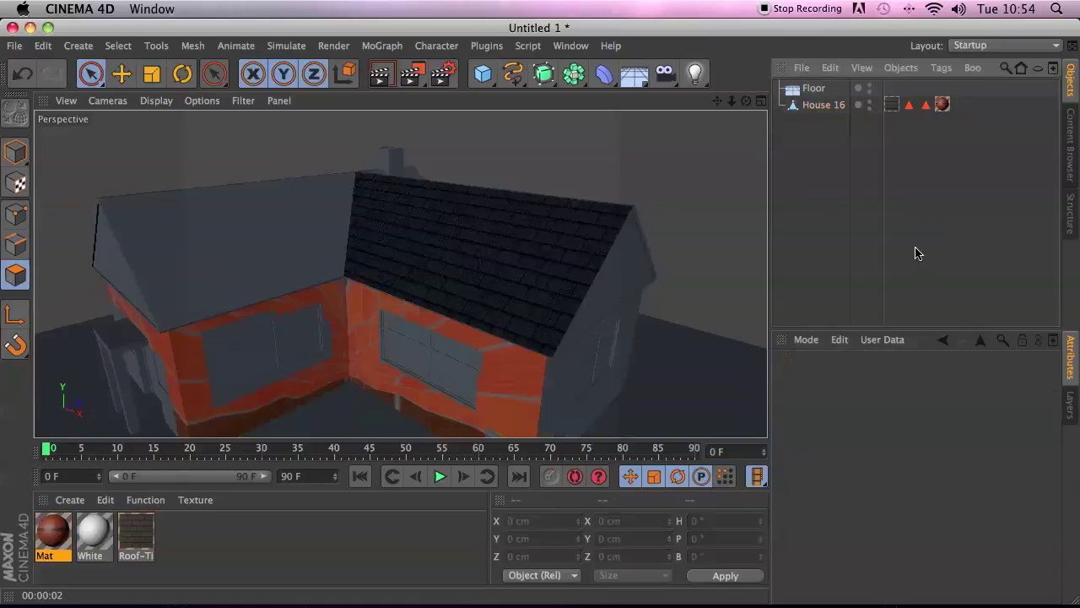
Set the brick texture tag's projection to Cubic
click(942, 105)
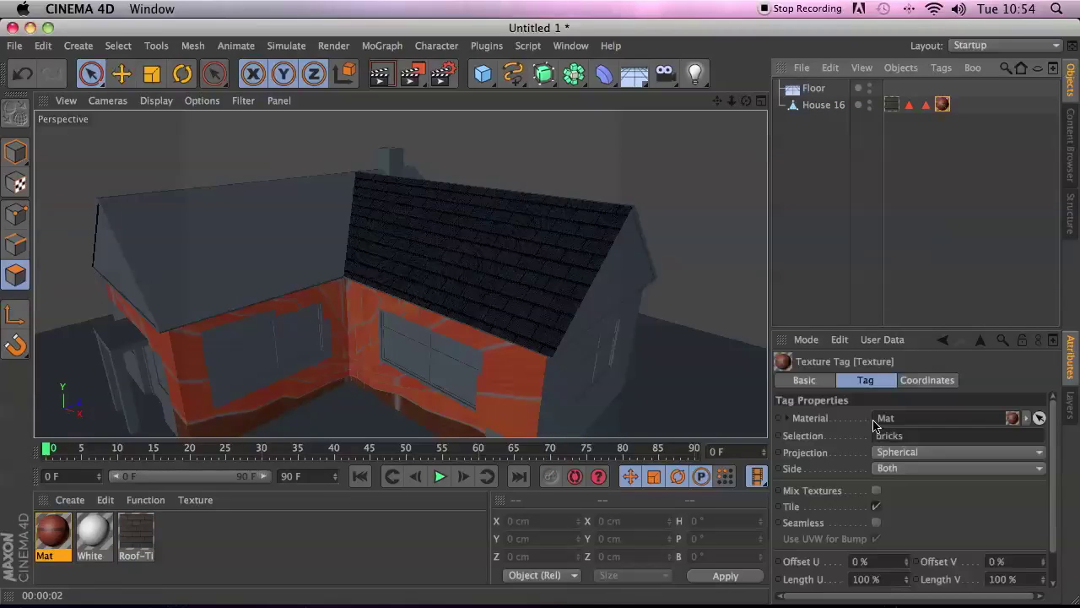
click(902, 454)
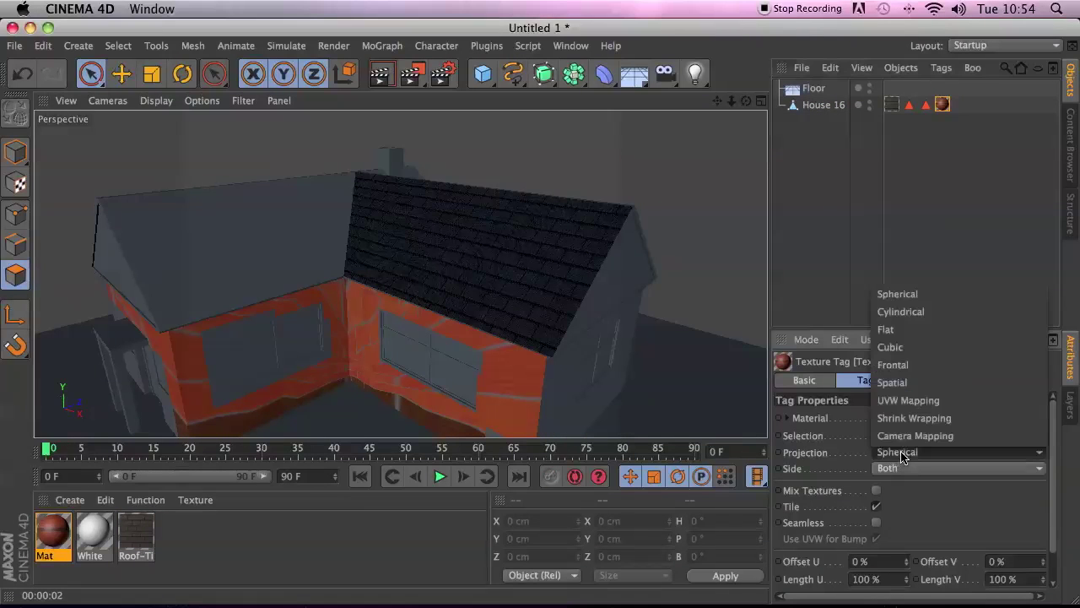
click(915, 346)
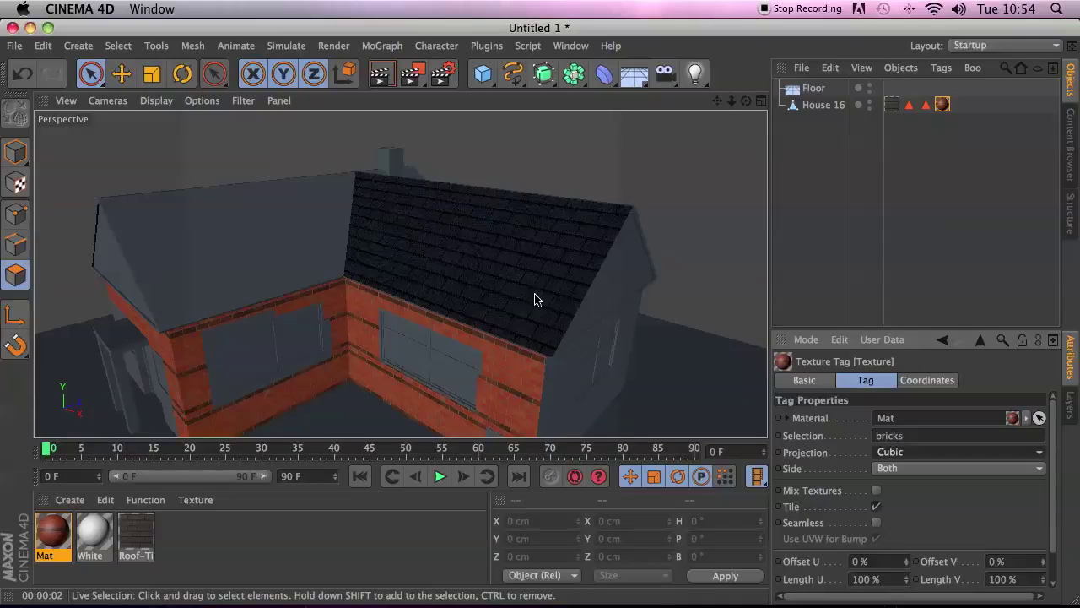
Select House 16 and activate its bricks polygon selection tag for editing
drag(731, 100, 743, 135)
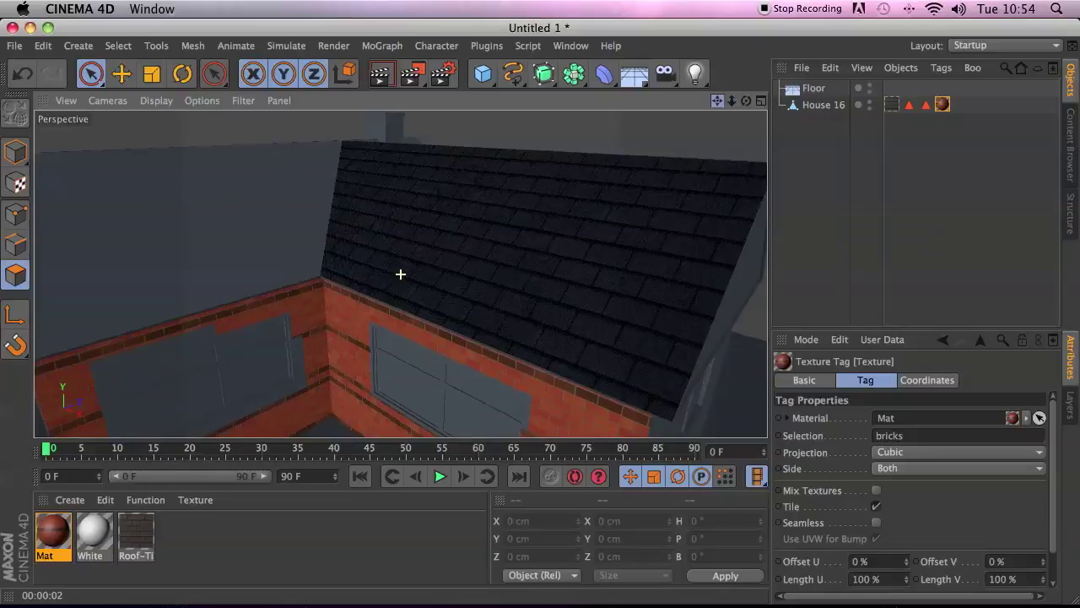
drag(717, 100, 716, 76)
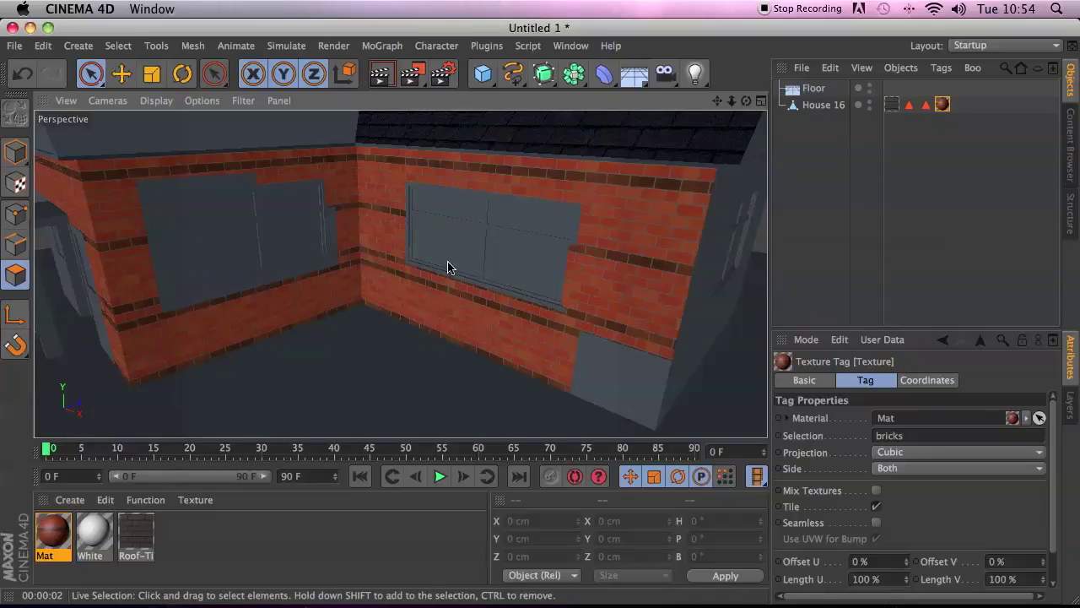
click(825, 106)
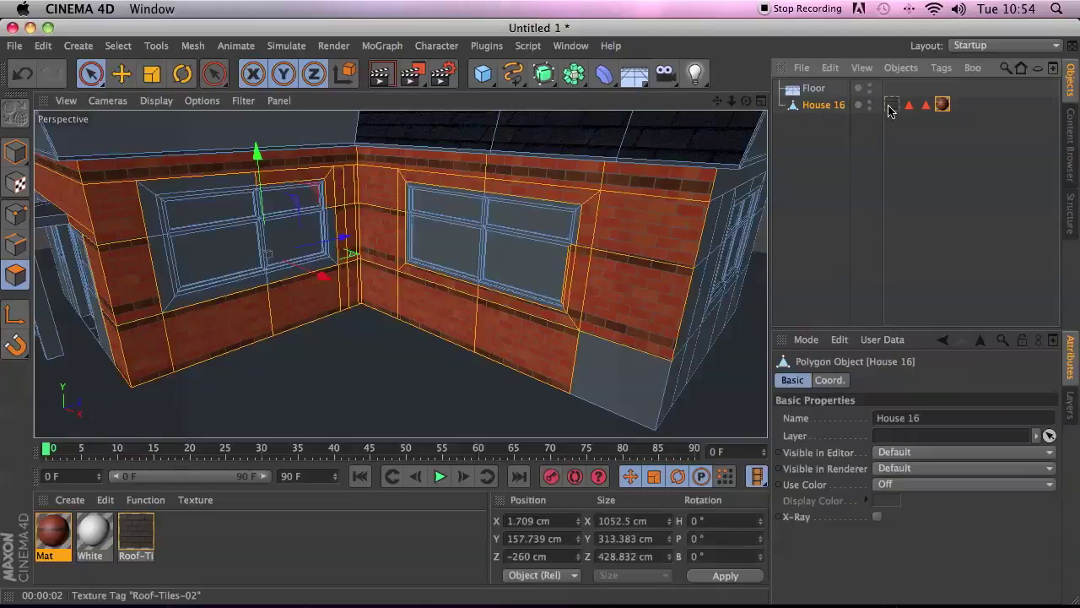
click(926, 104)
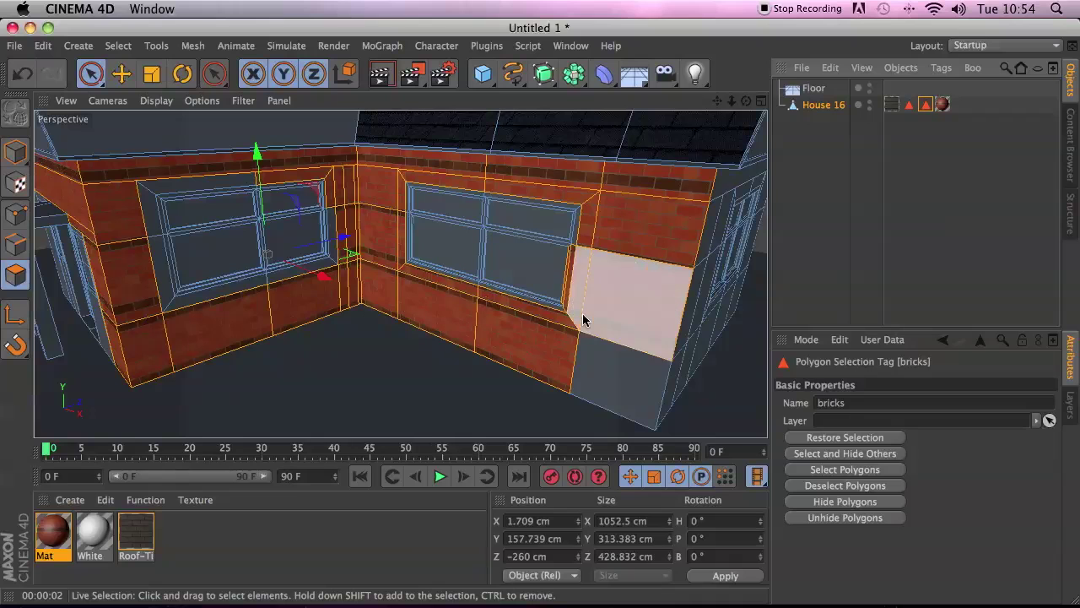
Undo the accidental move of the selected wall polygons
click(25, 88)
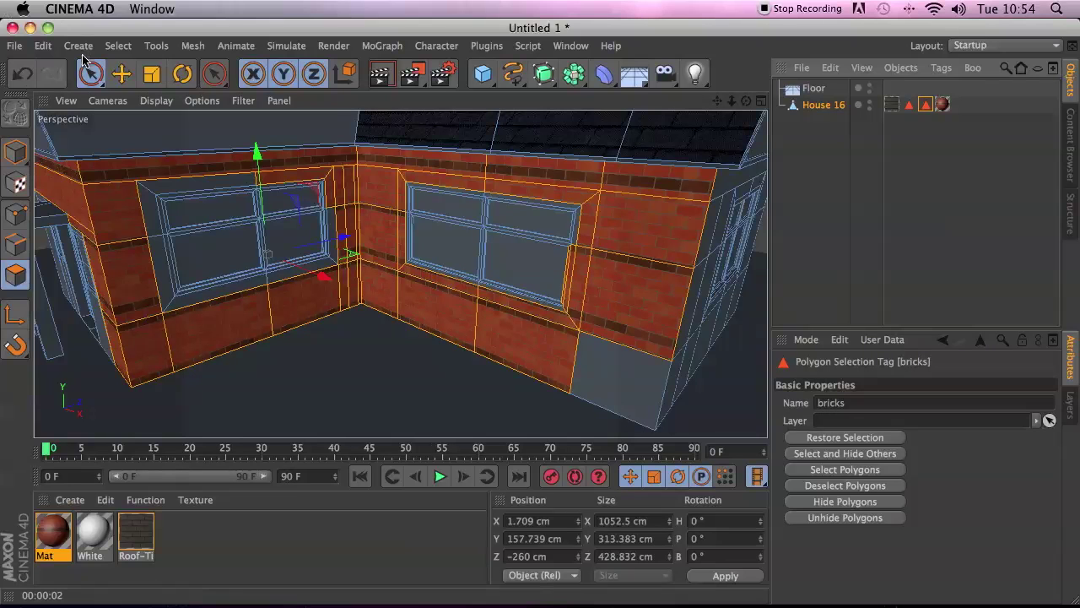
key(super+z)
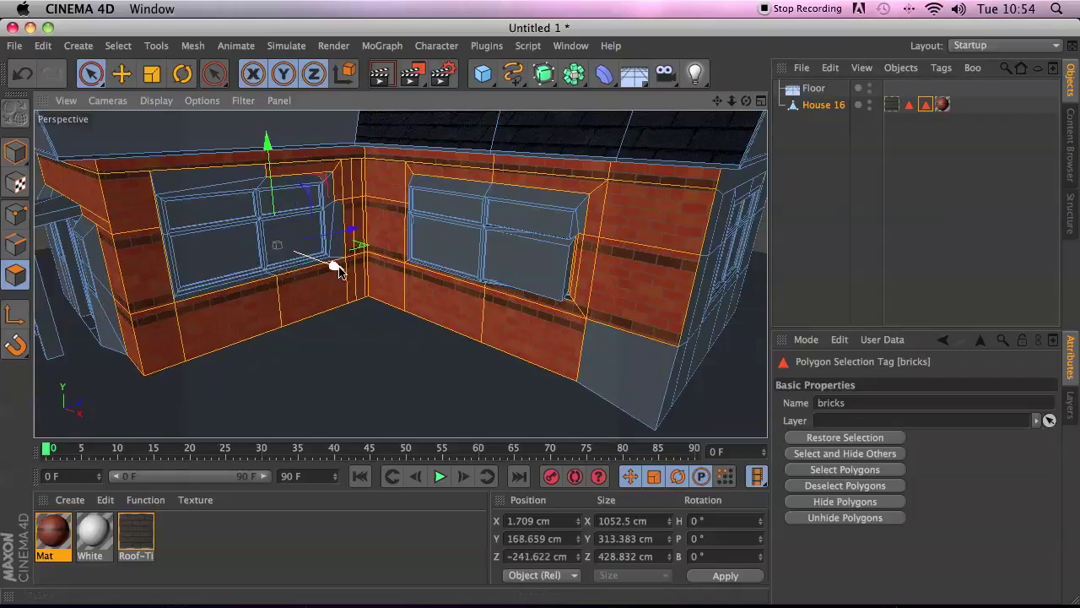
key(super+z)
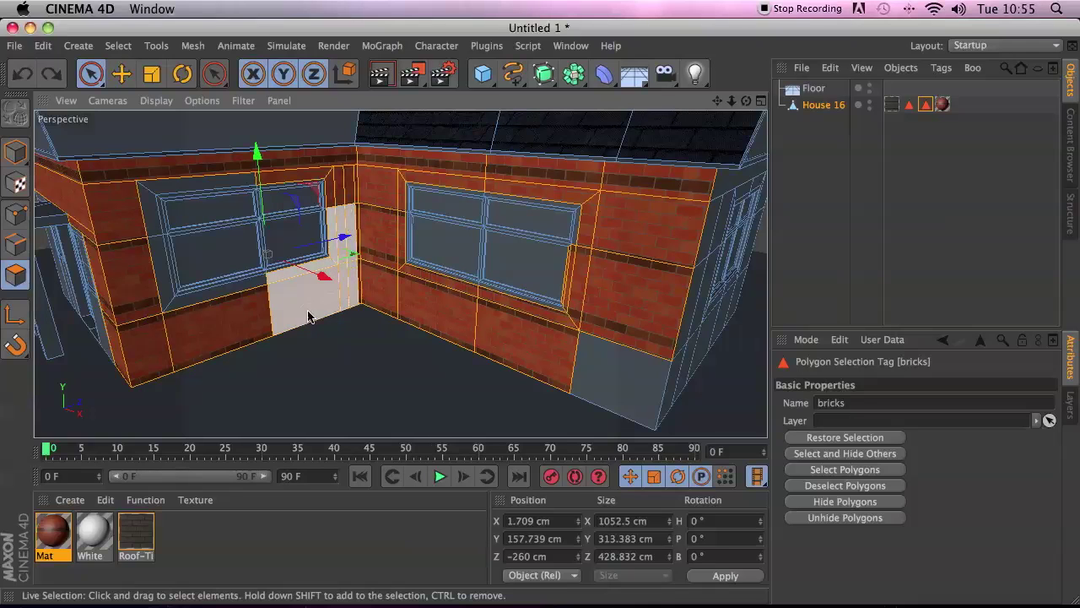
Add the left window's surround, the unbricked lower corner wall and the adjoining side-wall polygons to the selection, and update the bricks selection with them
click(137, 184)
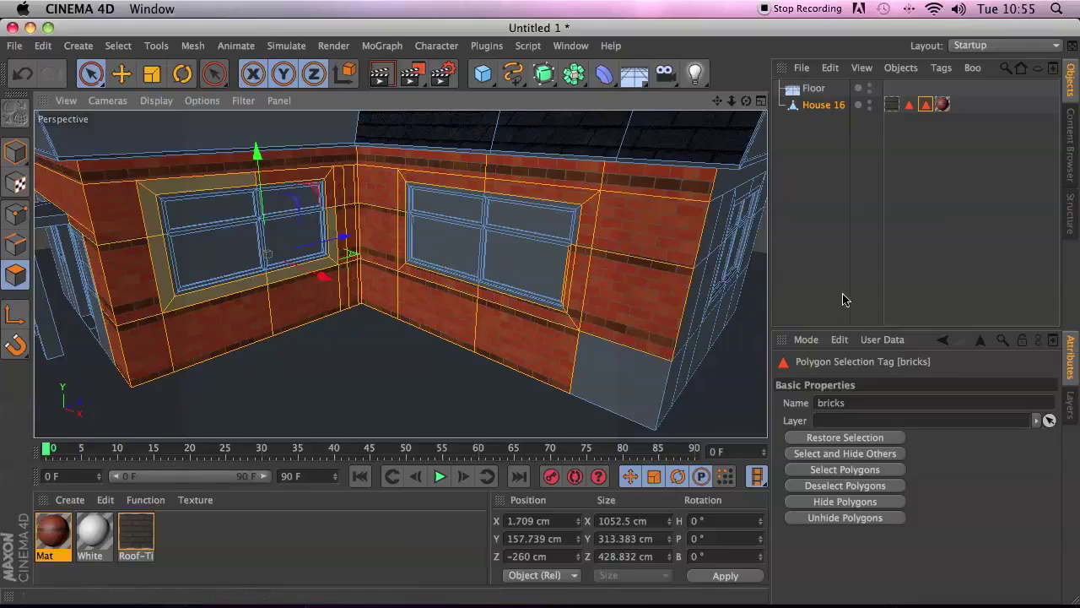
drag(656, 358, 667, 370)
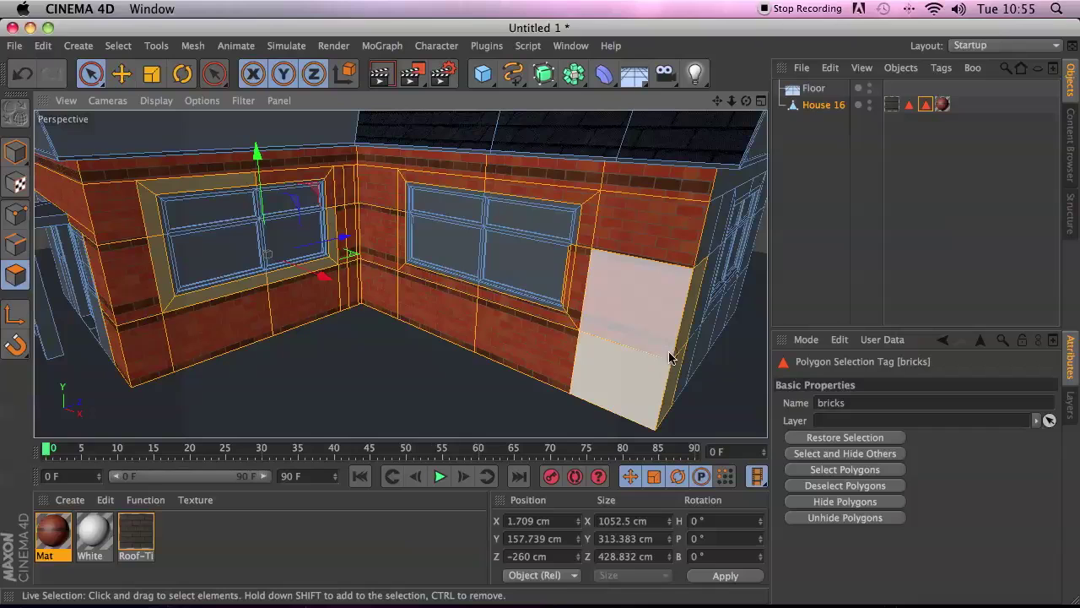
shift+click(706, 234)
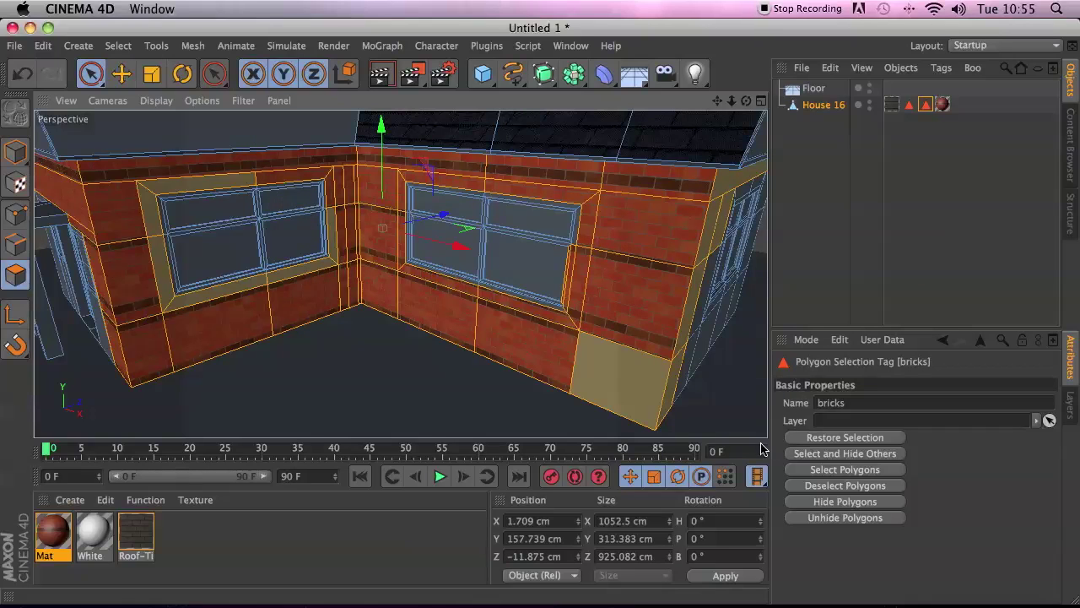
click(119, 45)
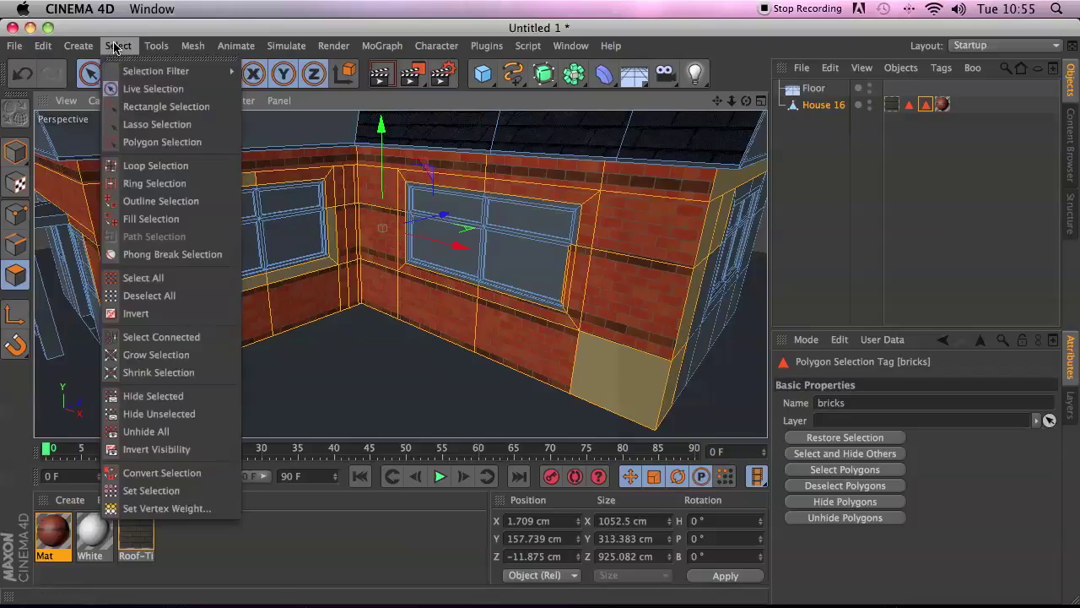
click(200, 487)
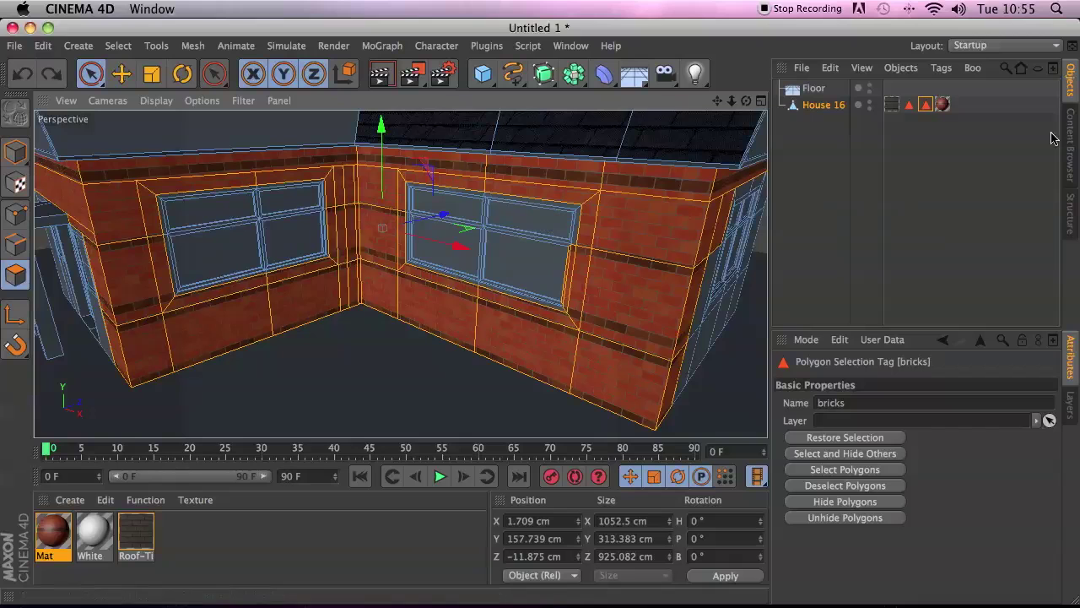
Render the perspective view, and set Alt. Color Every n Rows to 0 in the Mat material's Brick shader
click(380, 75)
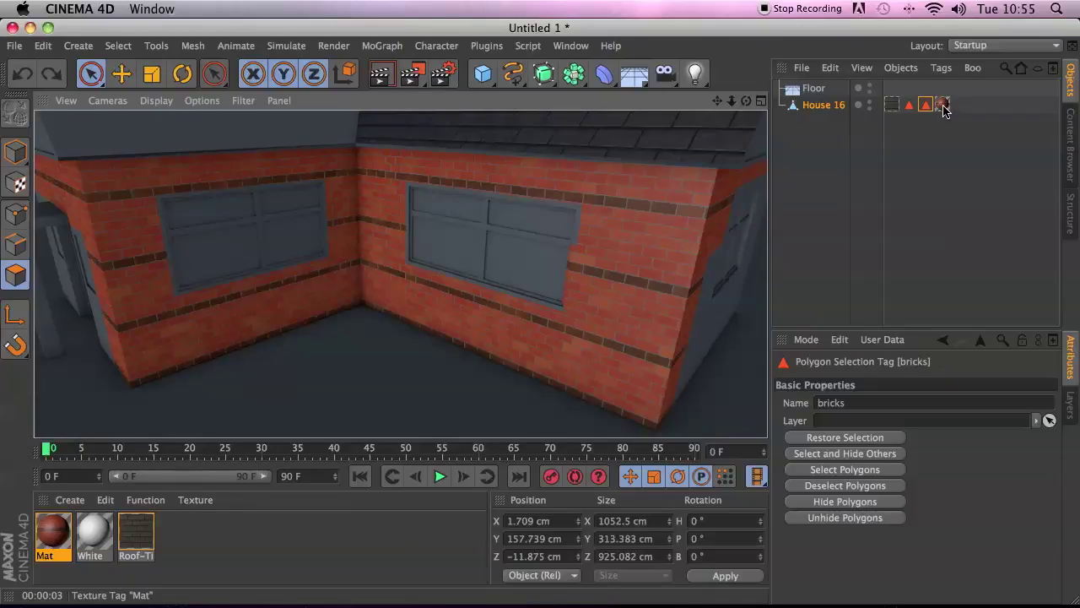
double_click(60, 532)
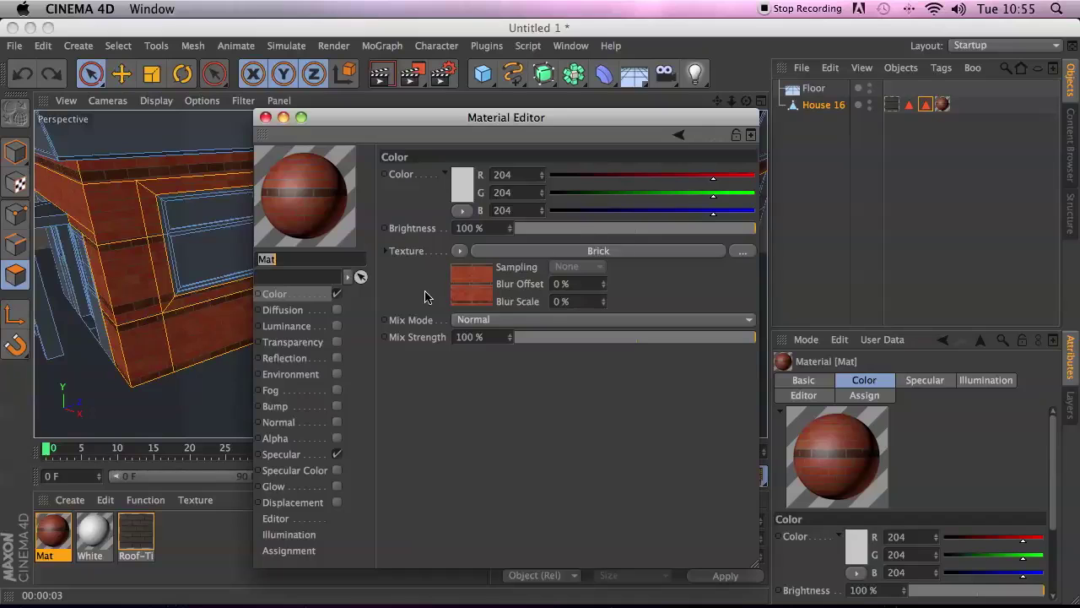
click(463, 283)
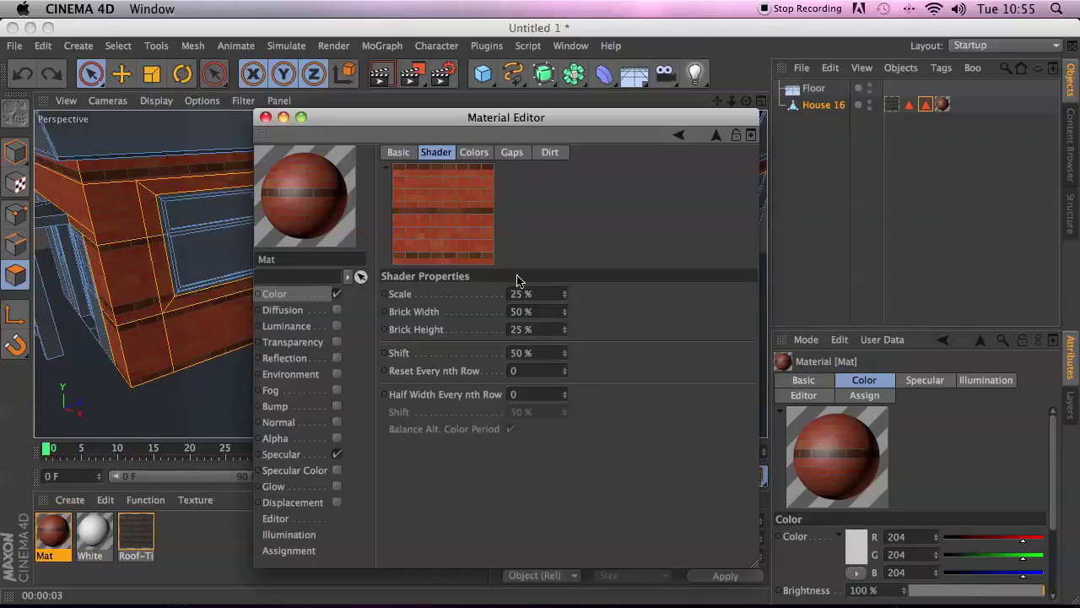
click(487, 158)
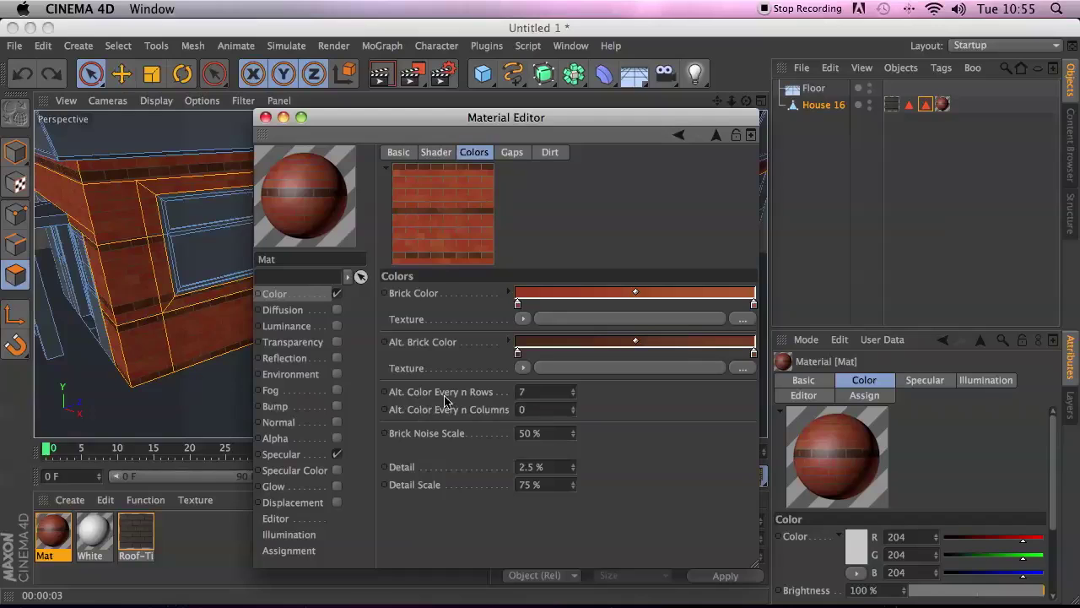
click(531, 391)
text(0)
key(Return)
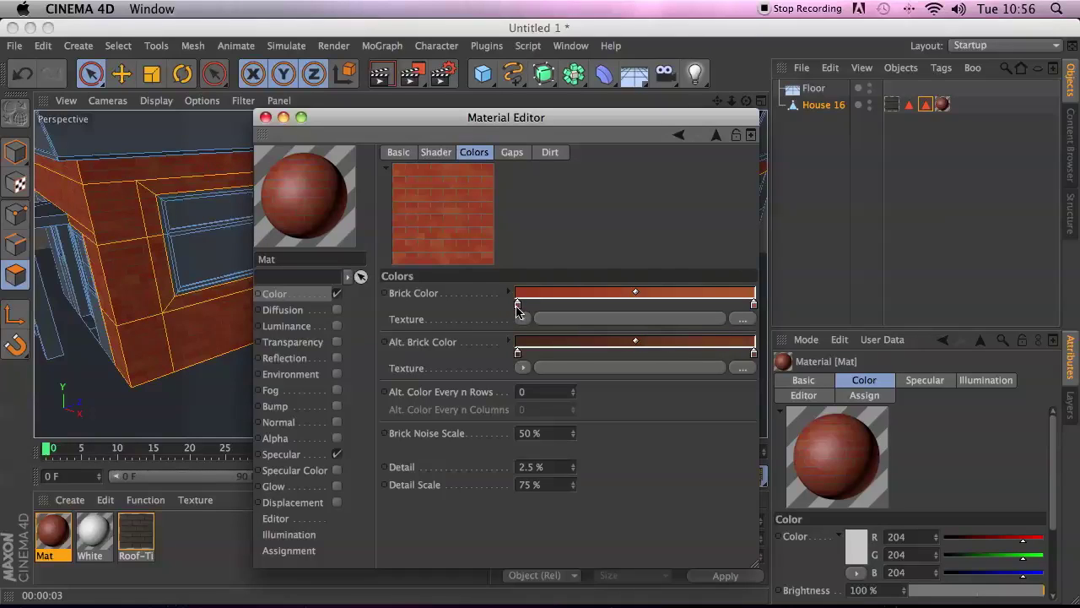
Recolor the starting knot of the Brick Color gradient to a light orange
click(517, 304)
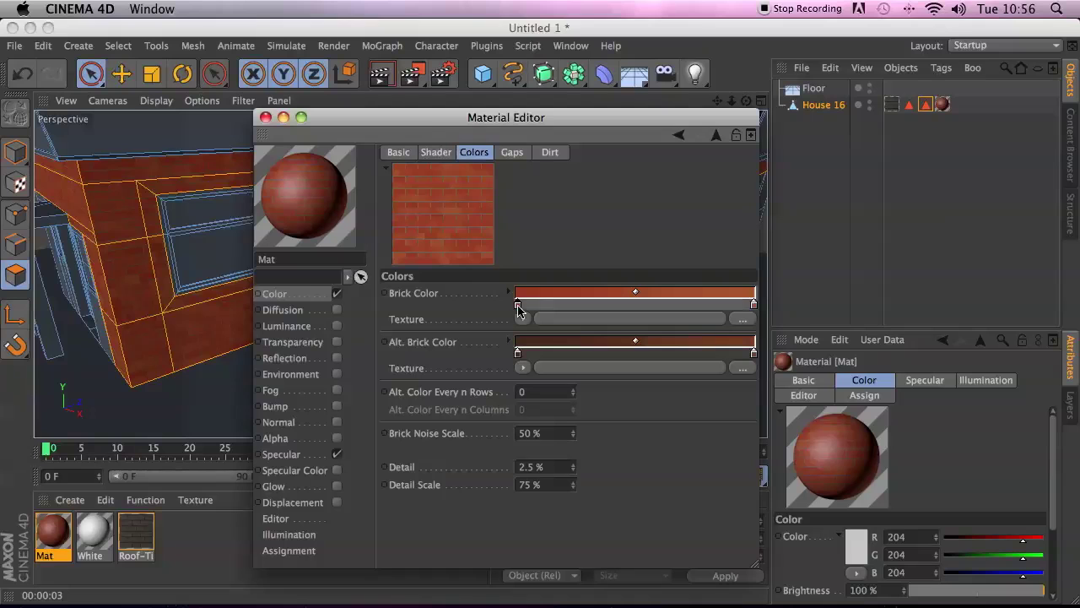
double_click(517, 304)
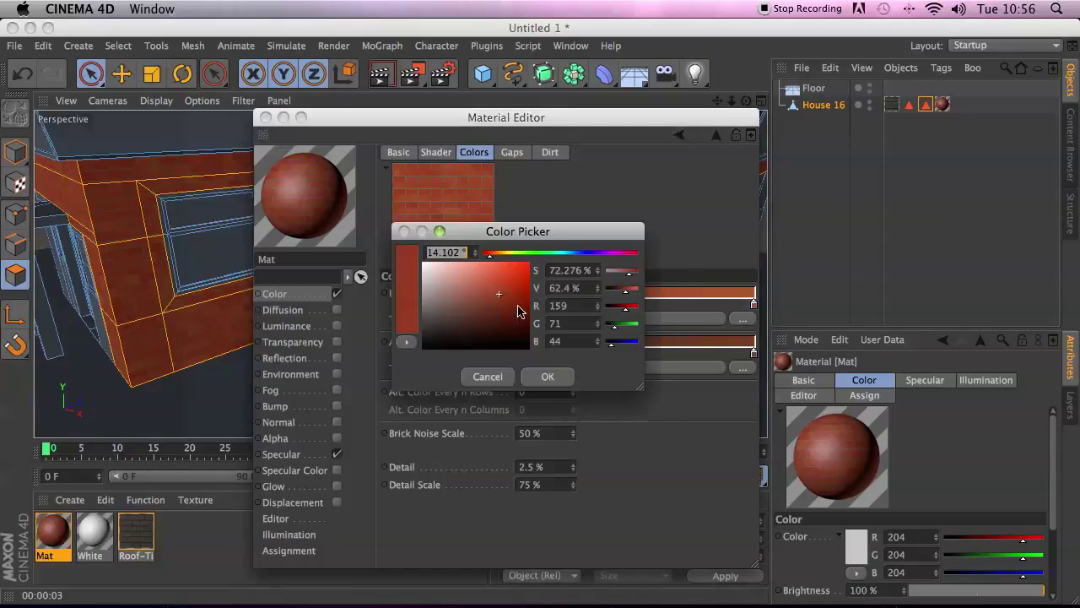
click(501, 257)
mouse_move(501, 257)
mouse_down()
mouse_move(497, 281)
mouse_move(495, 271)
mouse_up()
click(560, 380)
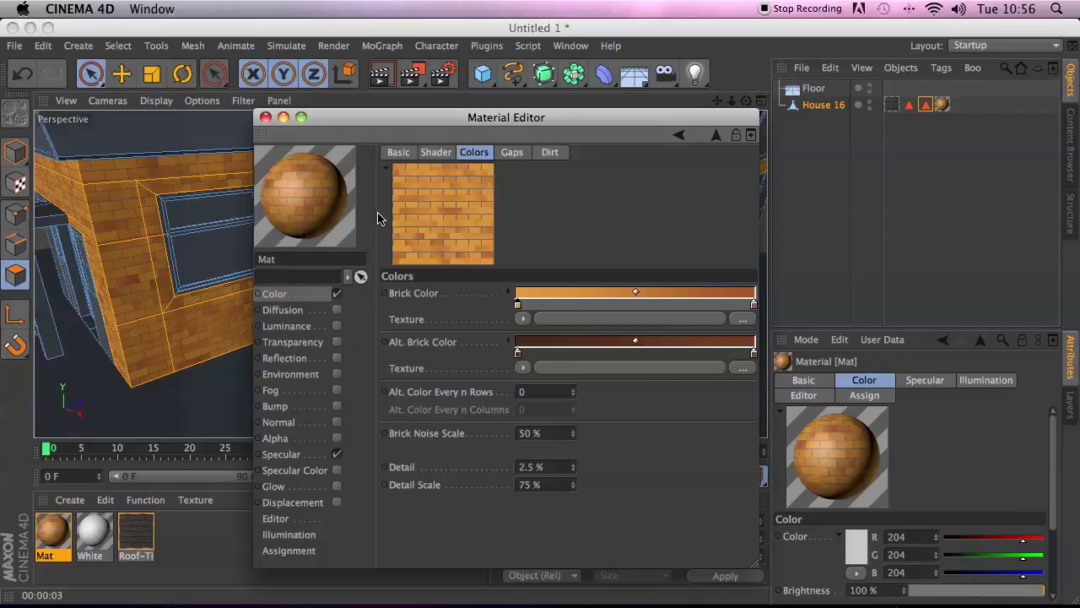
Recolor the ending knot of the Brick Color gradient to a light yellow-orange (R 237, G 193, B 99)
double_click(754, 306)
click(737, 252)
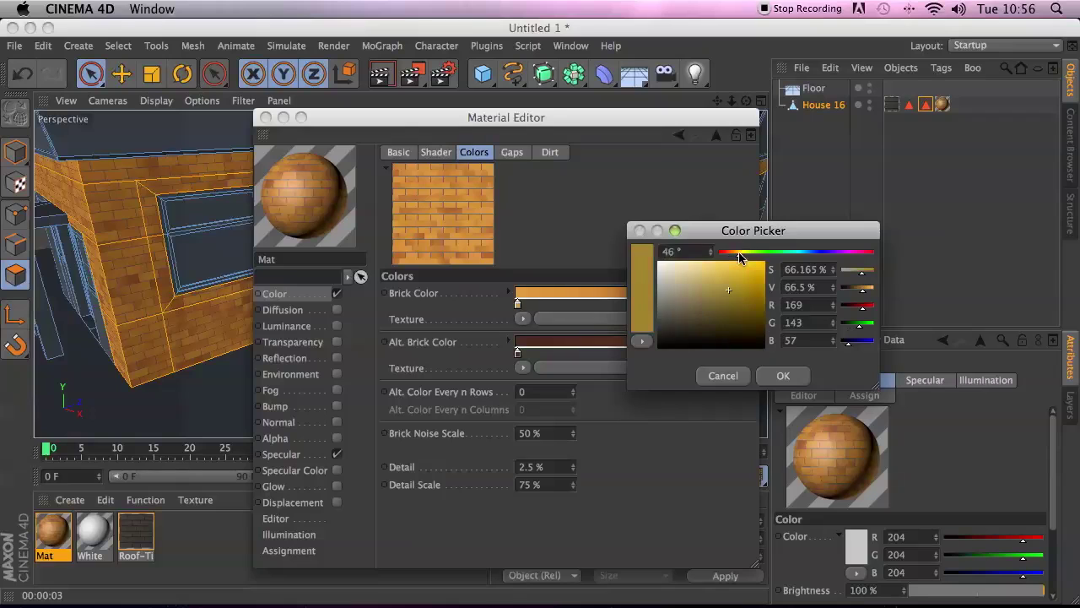
click(722, 270)
drag(721, 270, 719, 264)
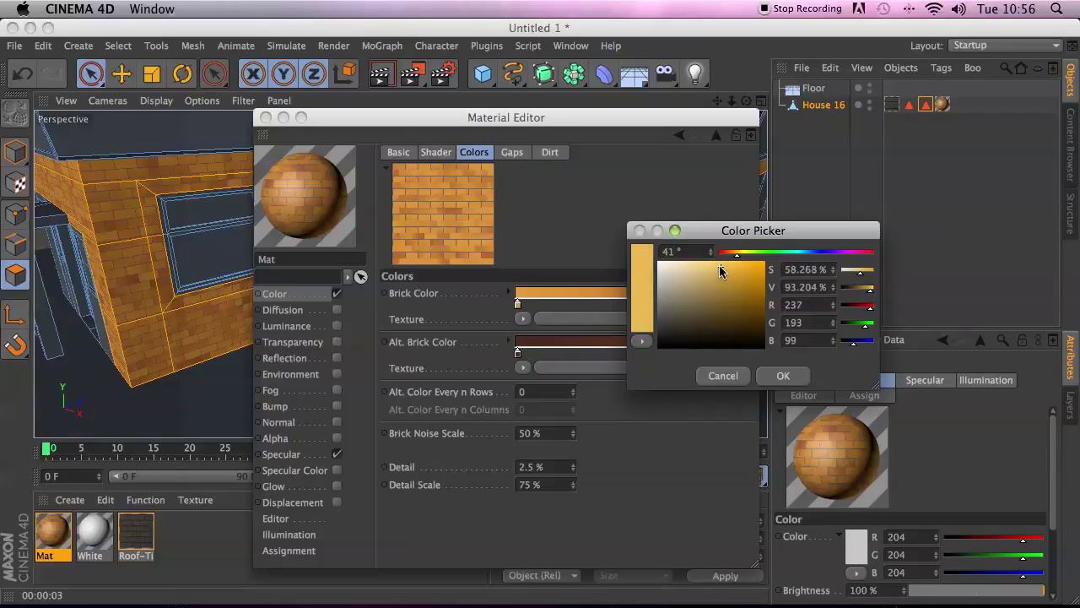
click(783, 376)
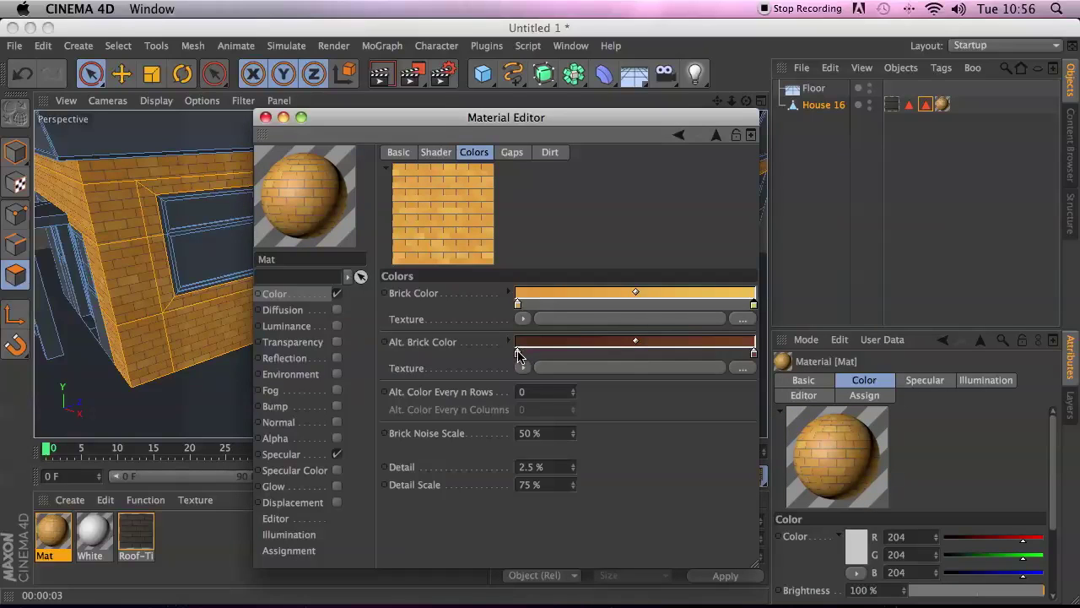
Recolor the Alt. Brick Color gradient's starting knot to orange (R 230, G 168, B 68) and its ending knot to light yellow
double_click(518, 353)
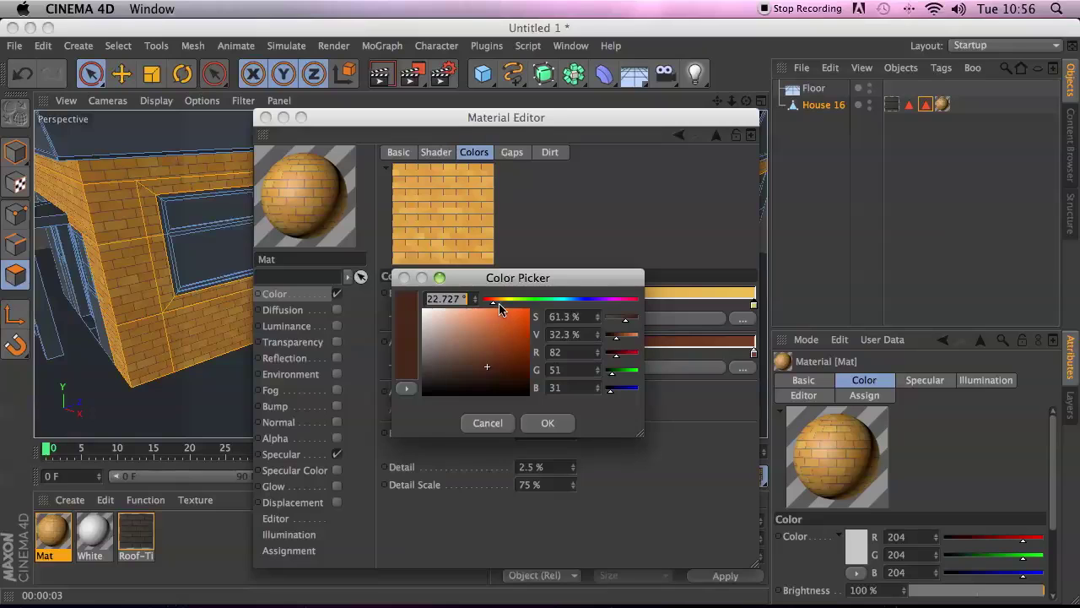
click(498, 300)
click(498, 316)
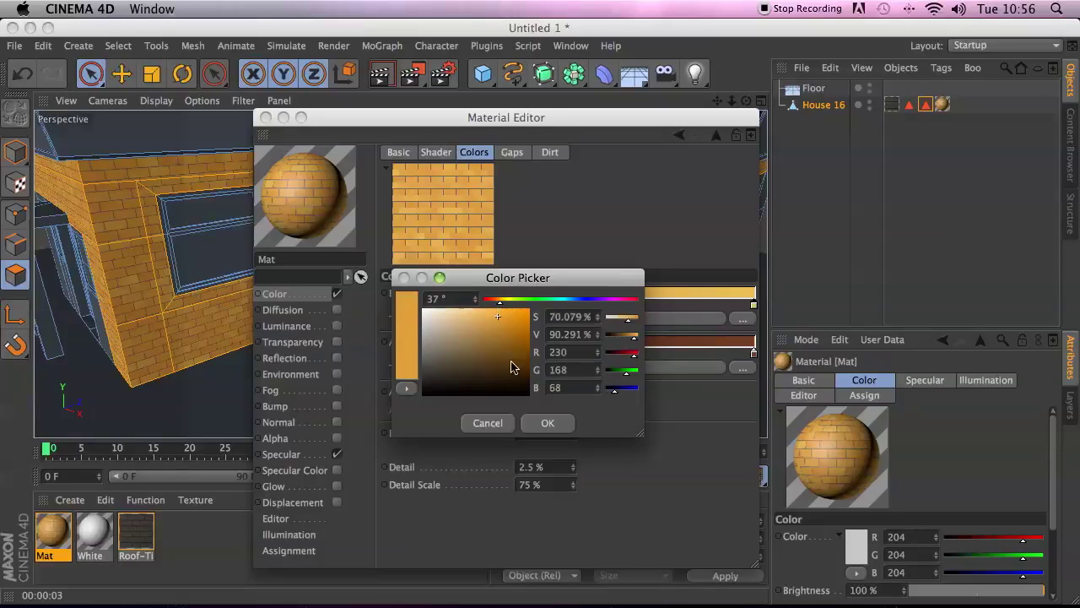
click(540, 423)
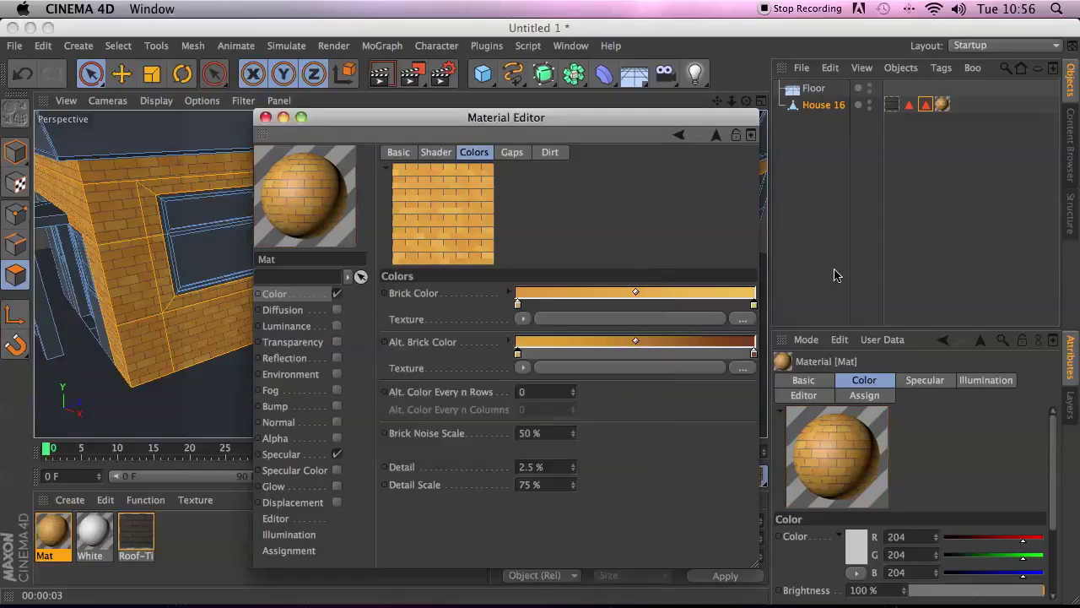
double_click(753, 354)
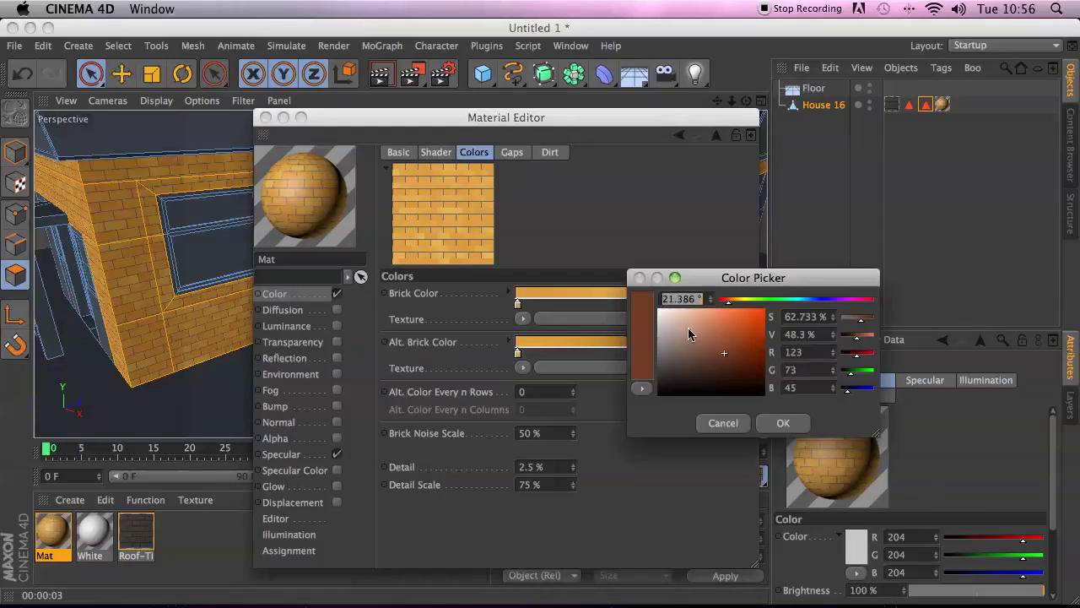
click(738, 298)
drag(721, 320, 714, 317)
click(791, 423)
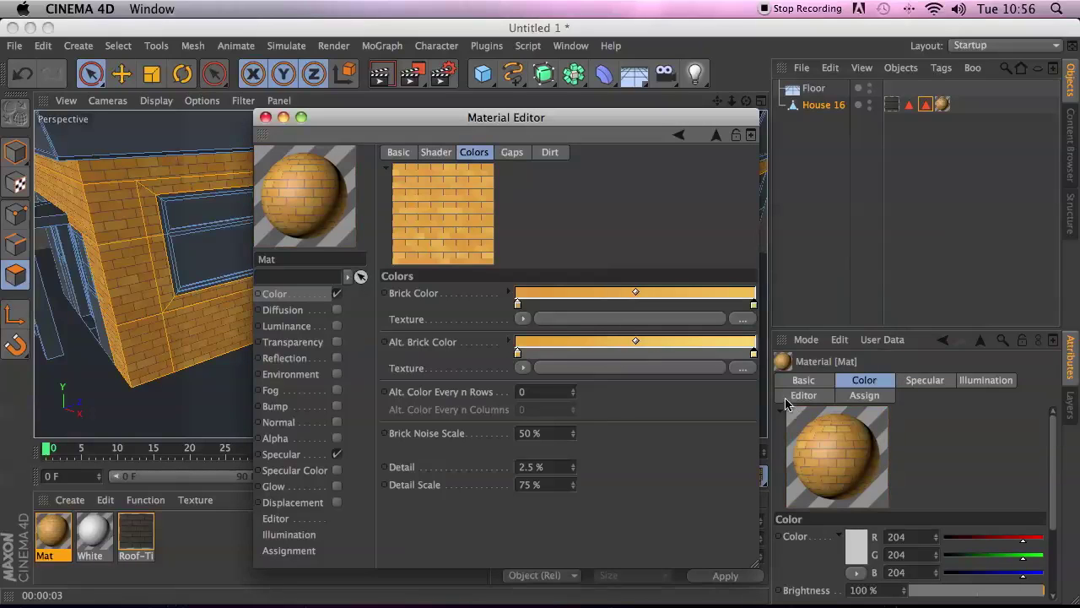
Recolor the Brick Color gradient's starting knot to a paler orange and its ending knot to a muted tan
double_click(518, 306)
click(470, 270)
click(560, 376)
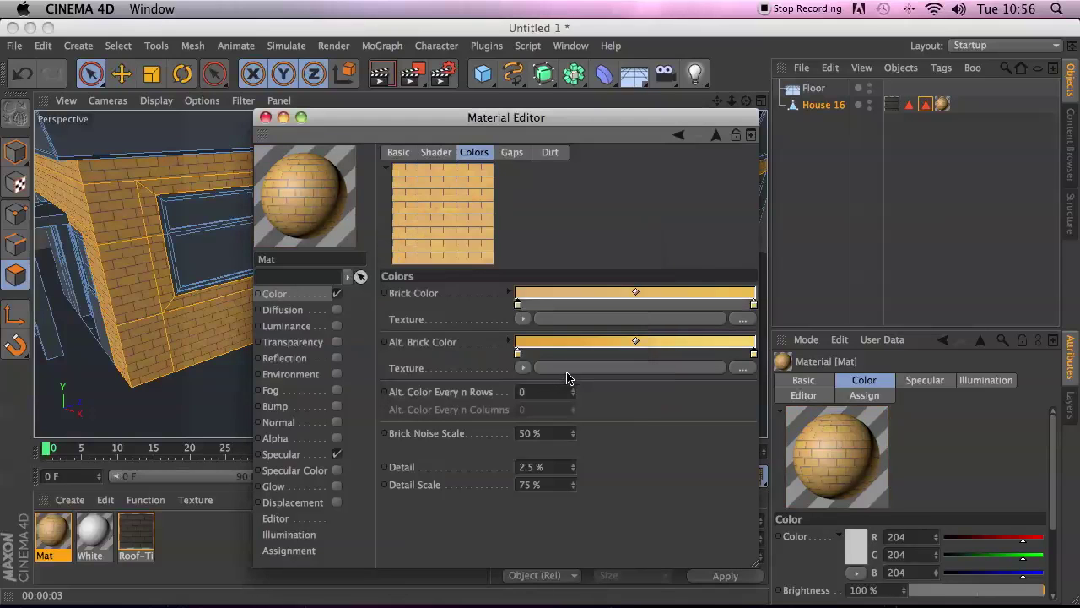
double_click(754, 307)
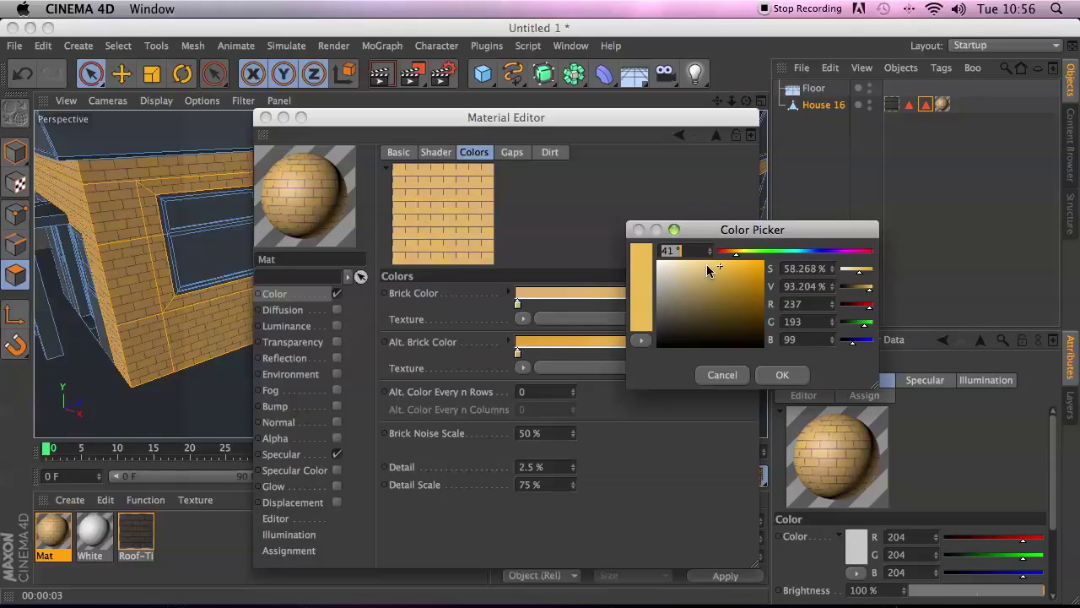
drag(708, 269, 699, 286)
click(769, 376)
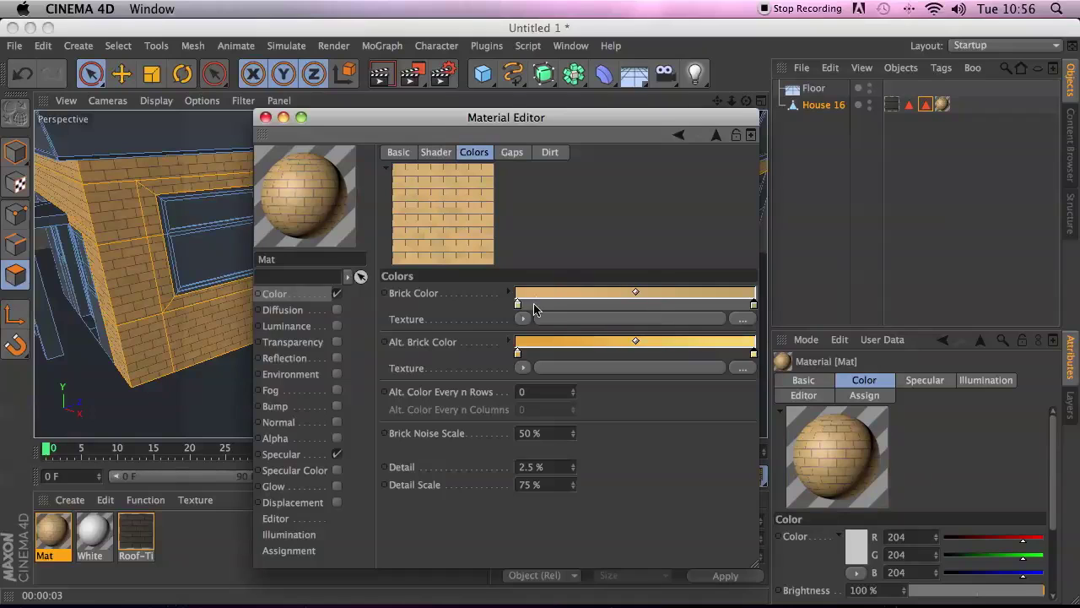
Mute the Brick Color gradient's starting knot and shift its hue to 48°, giving a khaki (R 183, G 169, B 116)
double_click(517, 304)
drag(470, 274, 461, 288)
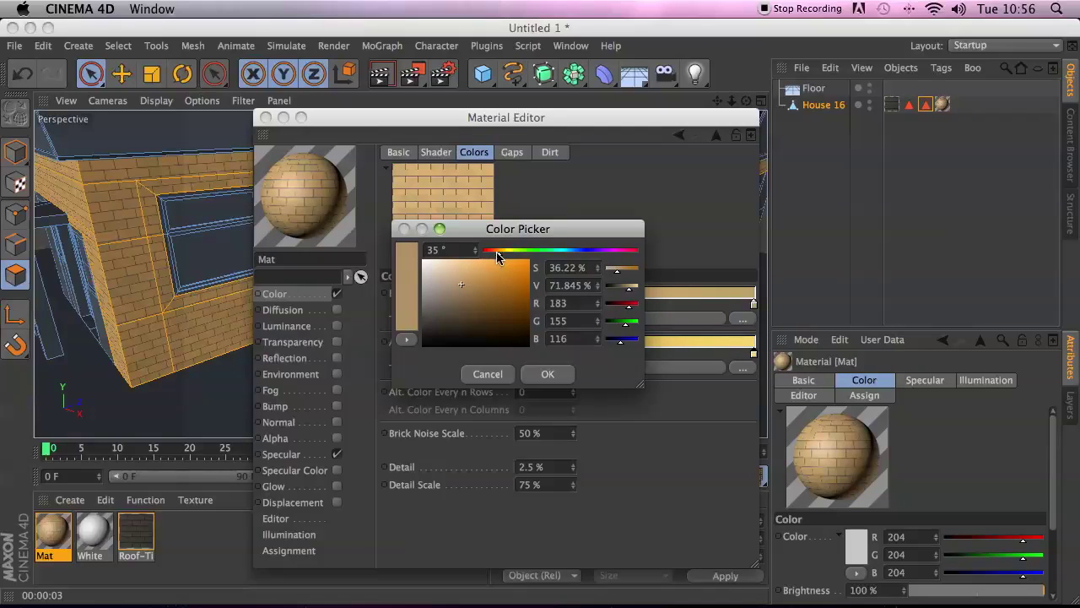
drag(496, 251, 503, 253)
click(547, 376)
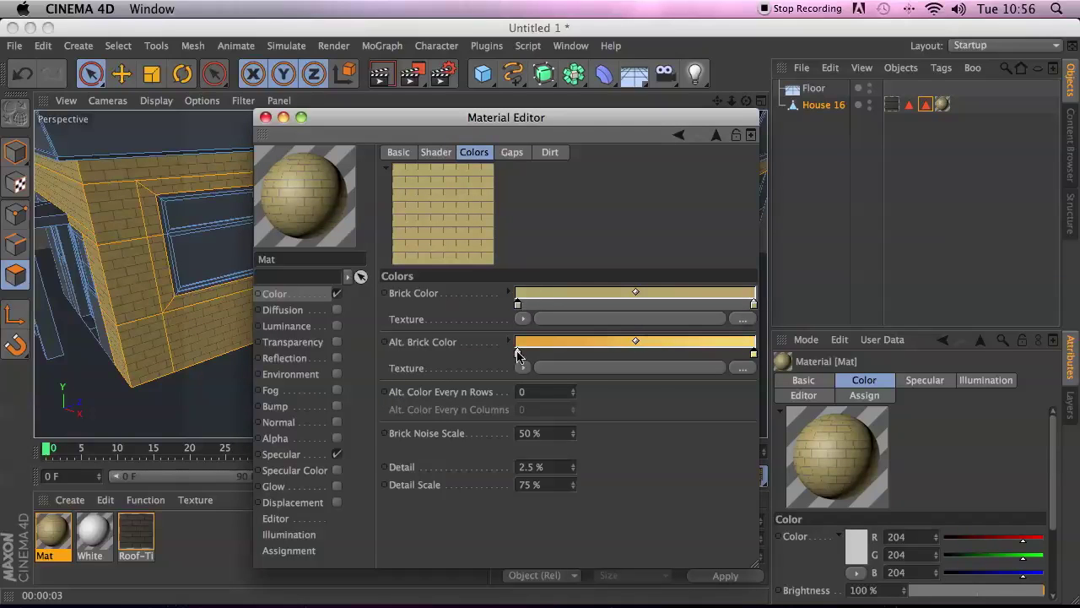
Recolor the starting knot of the Alt. Brick Color gradient to a muted orange (R 205, G 163, B 97)
double_click(517, 355)
drag(479, 319, 478, 325)
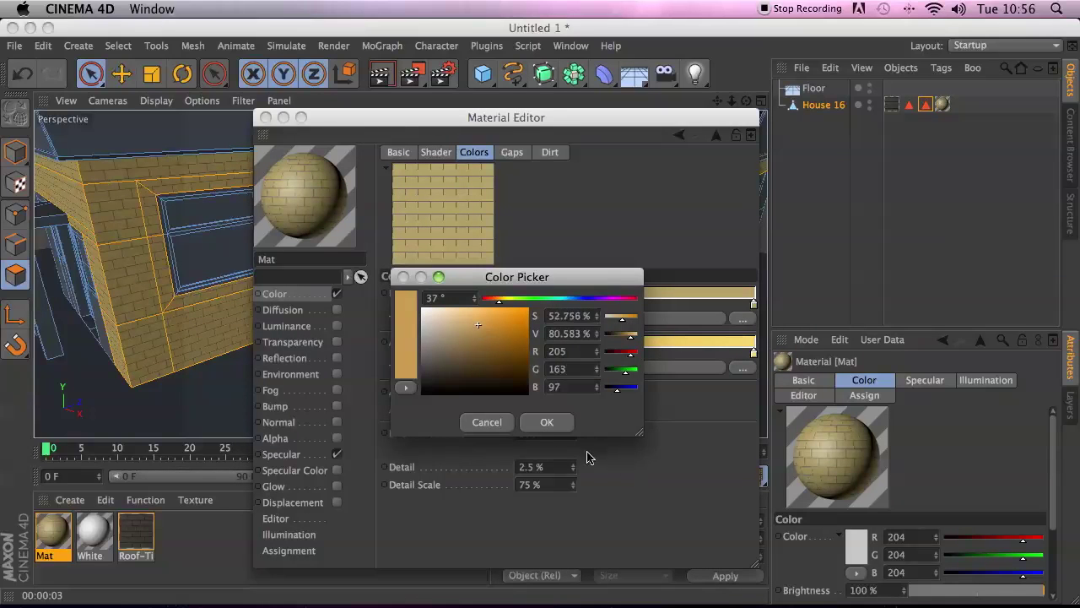
click(550, 425)
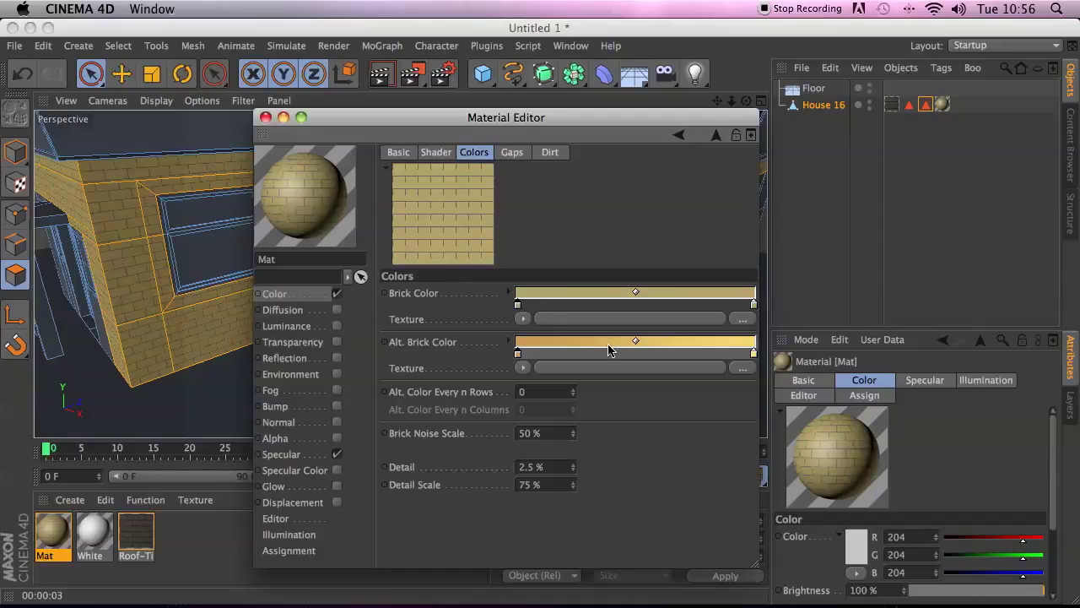
Recolor the Brick Color gradient's starting knot to grey-olive (R 155, G 148, B 119) and its ending knot to light yellow (R 235, G 200, B 124)
double_click(519, 304)
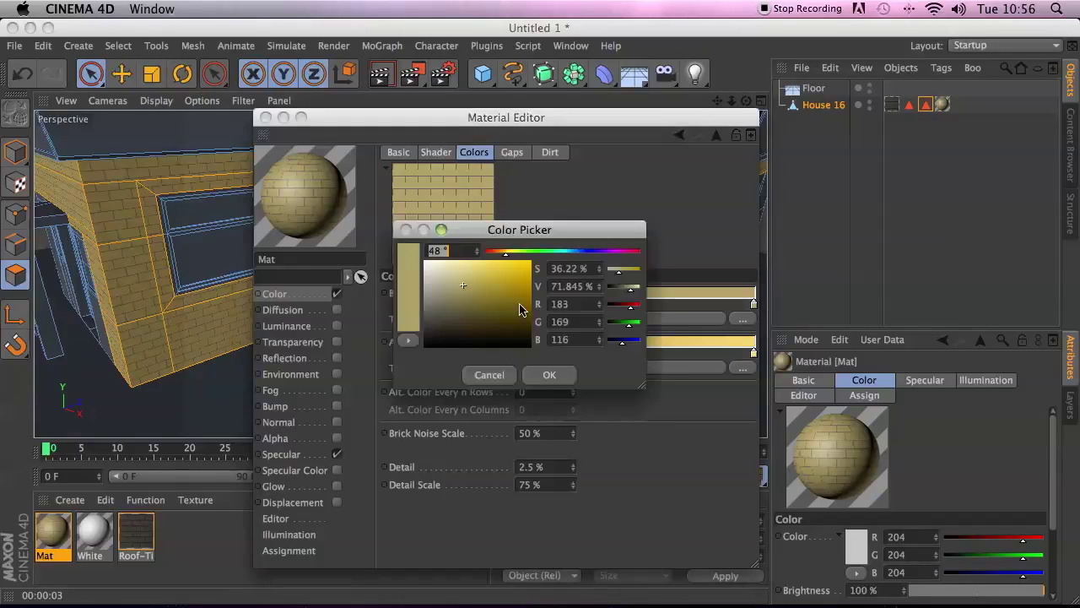
drag(455, 287, 459, 281)
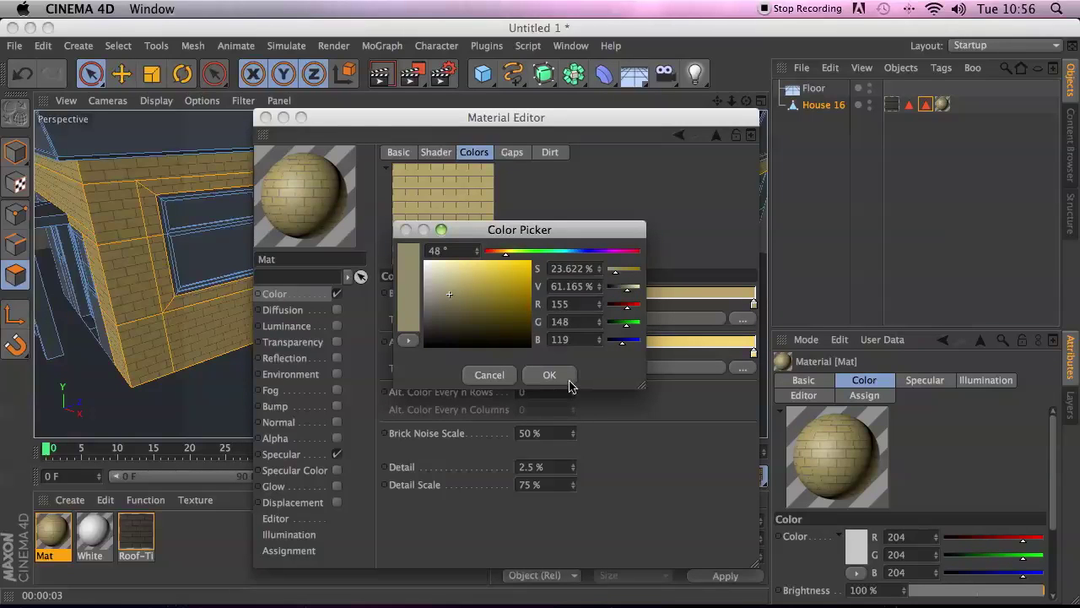
click(549, 374)
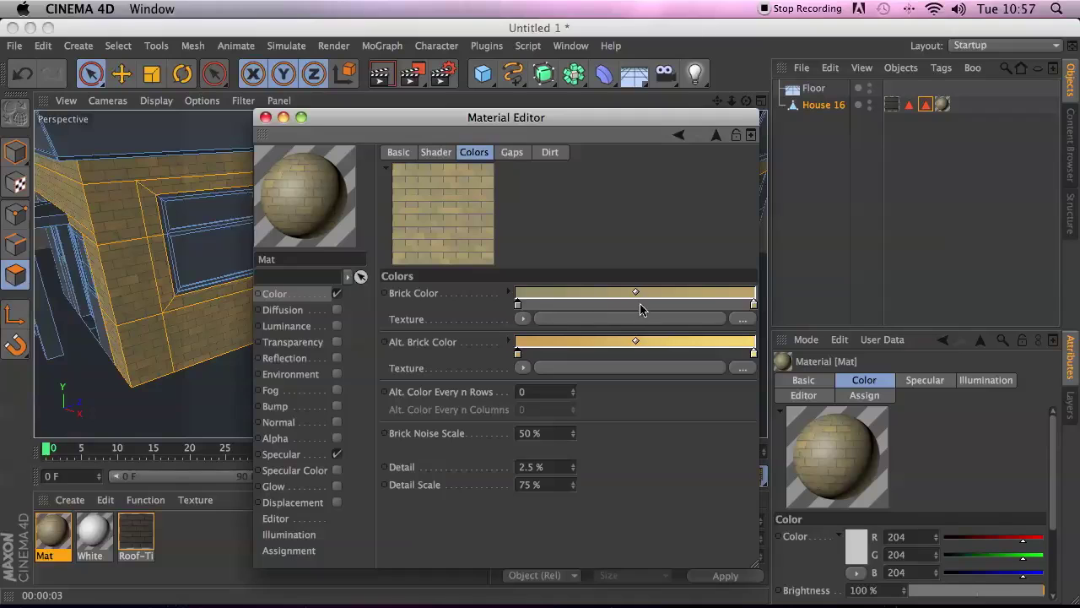
double_click(753, 305)
drag(695, 281, 706, 265)
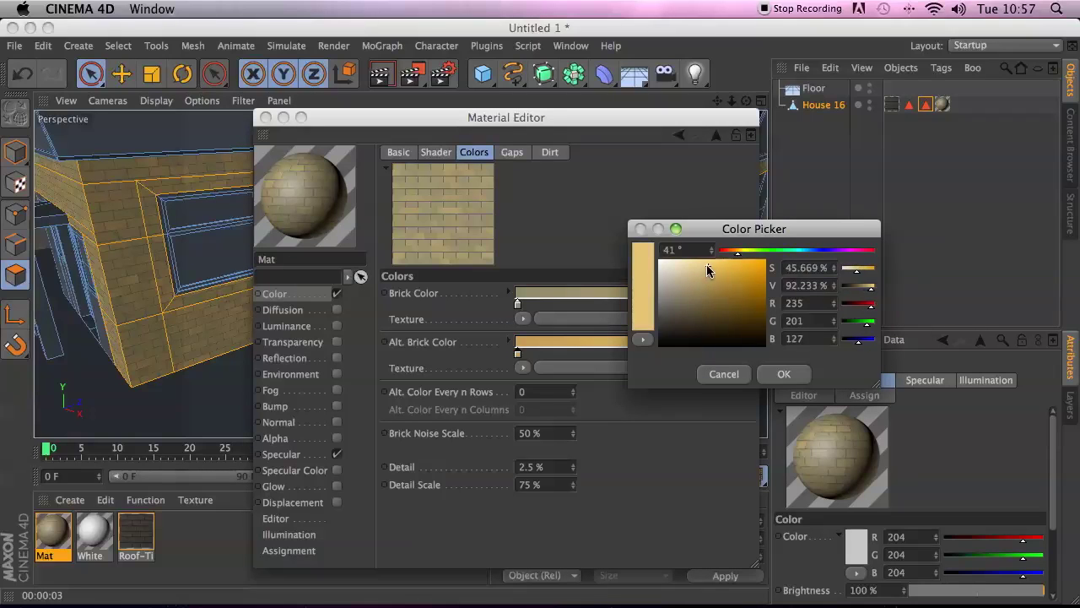
click(782, 374)
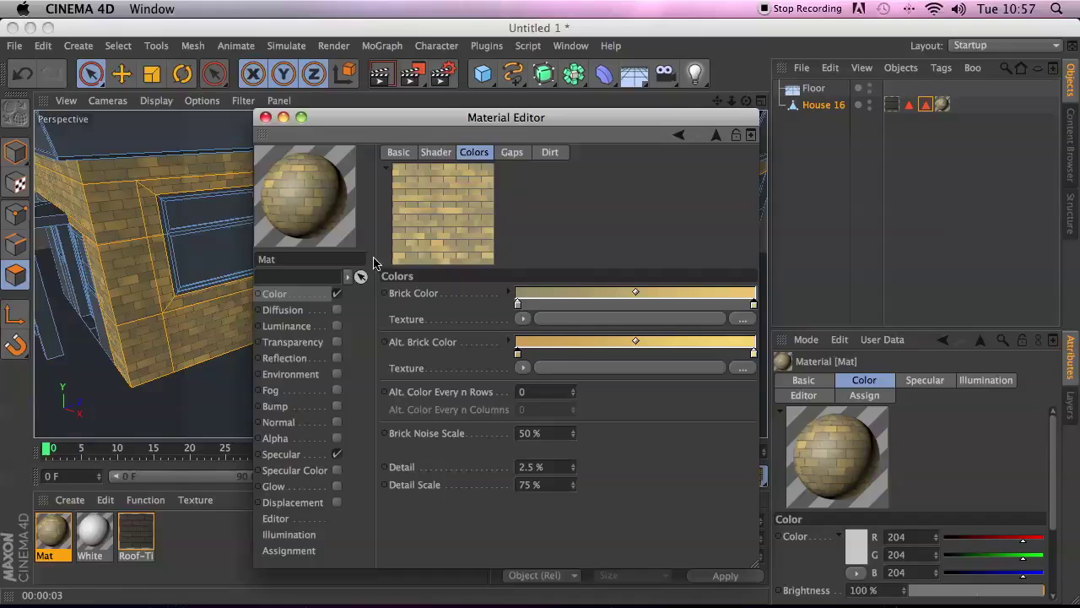
Recolor the Brick Color gradient's starting knot to soft yellow (R 210, G 190, B 111) and its ending knot to a darker tan
double_click(517, 304)
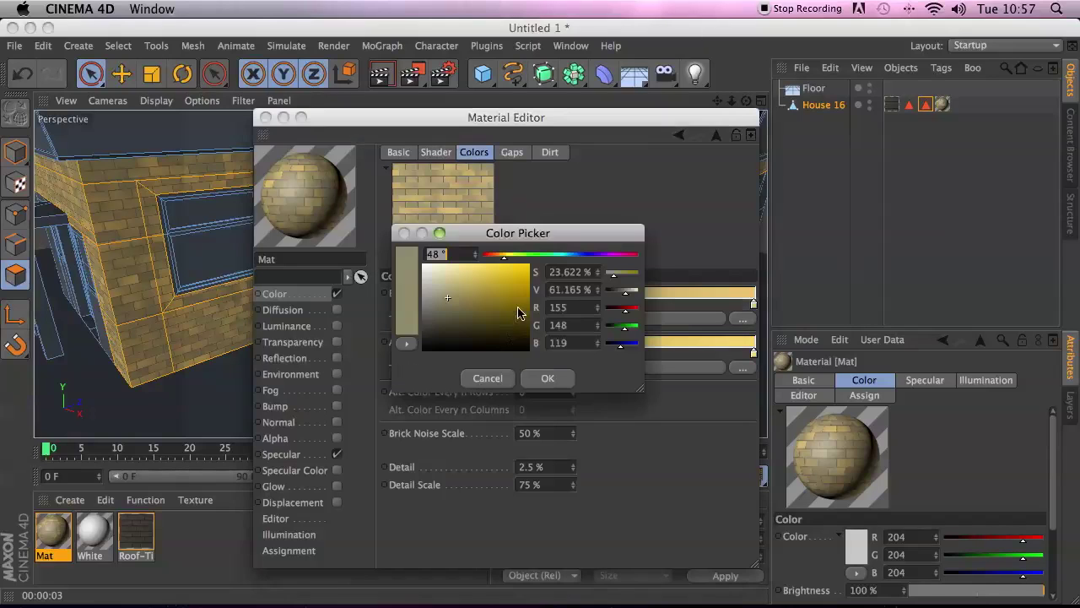
drag(515, 270, 491, 283)
drag(479, 344, 474, 279)
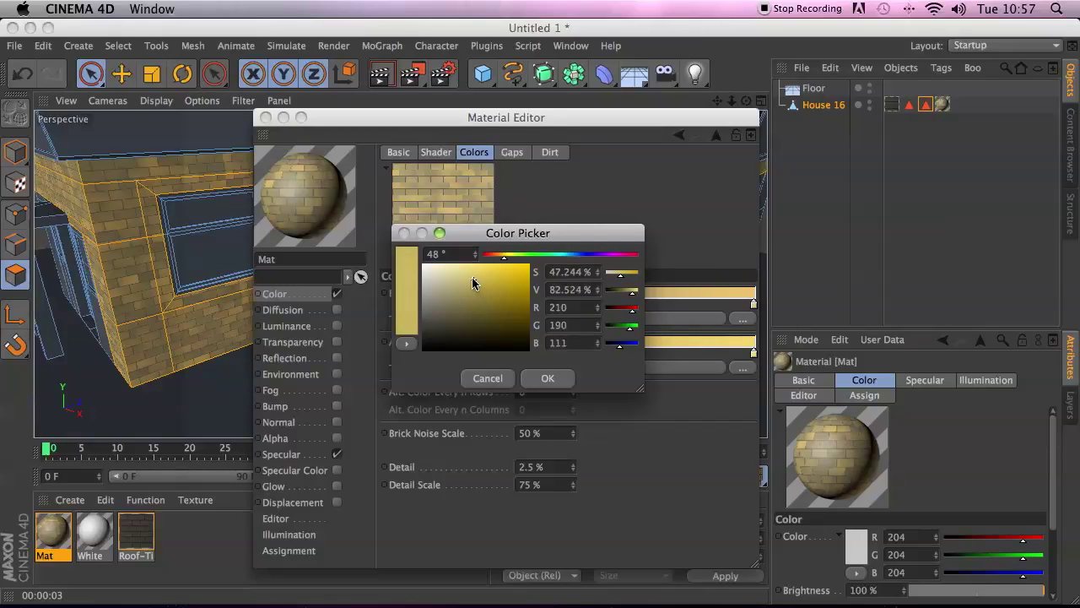
click(548, 381)
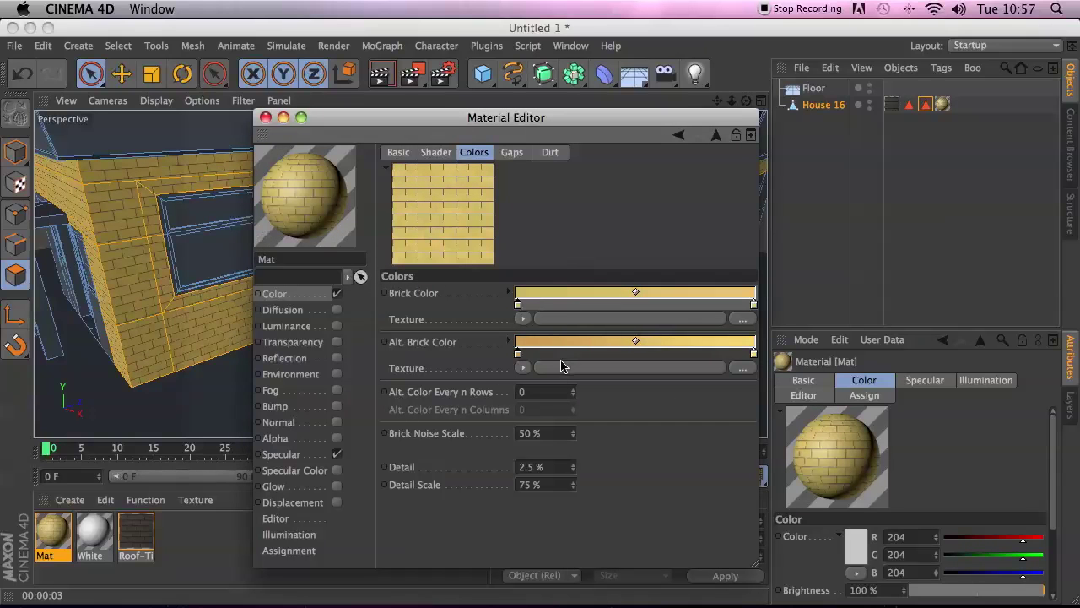
double_click(517, 354)
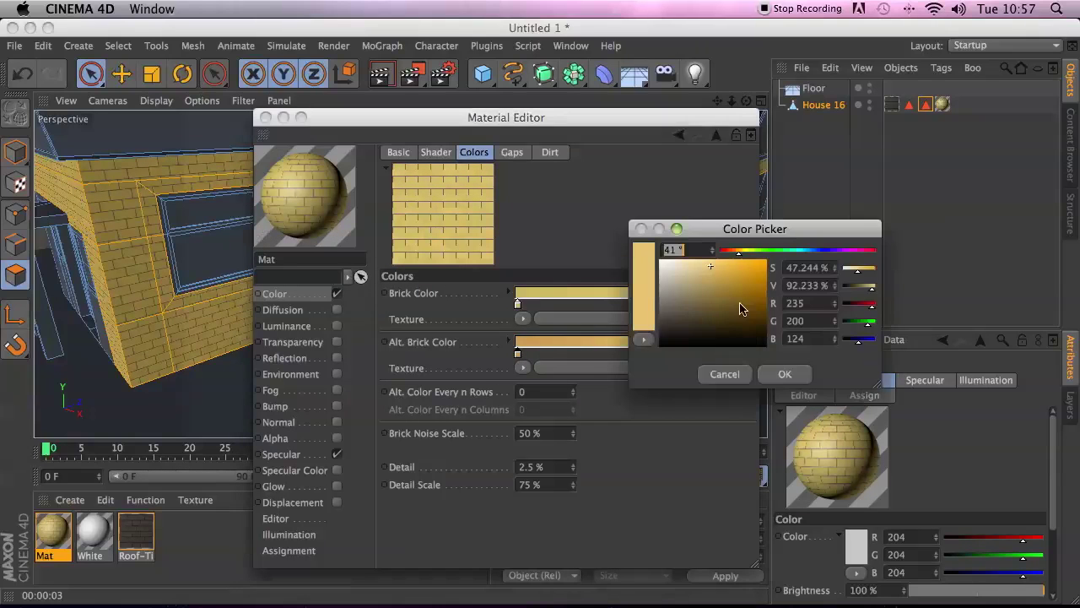
drag(705, 280, 706, 286)
click(784, 373)
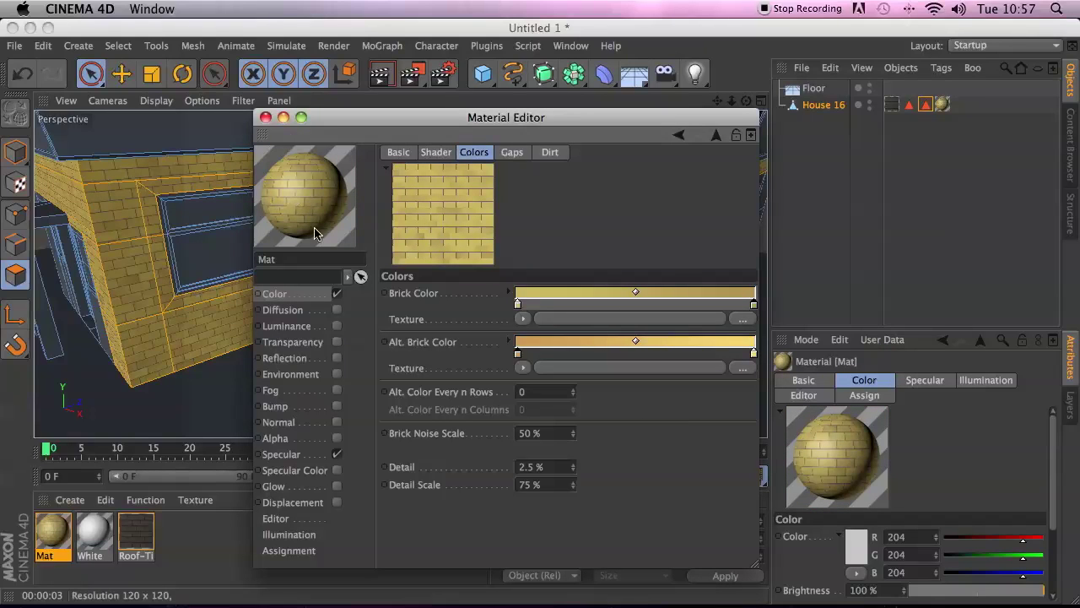
Review the Brick shader's Gaps and Dirt settings, and render the perspective view with the material editor closed
click(503, 152)
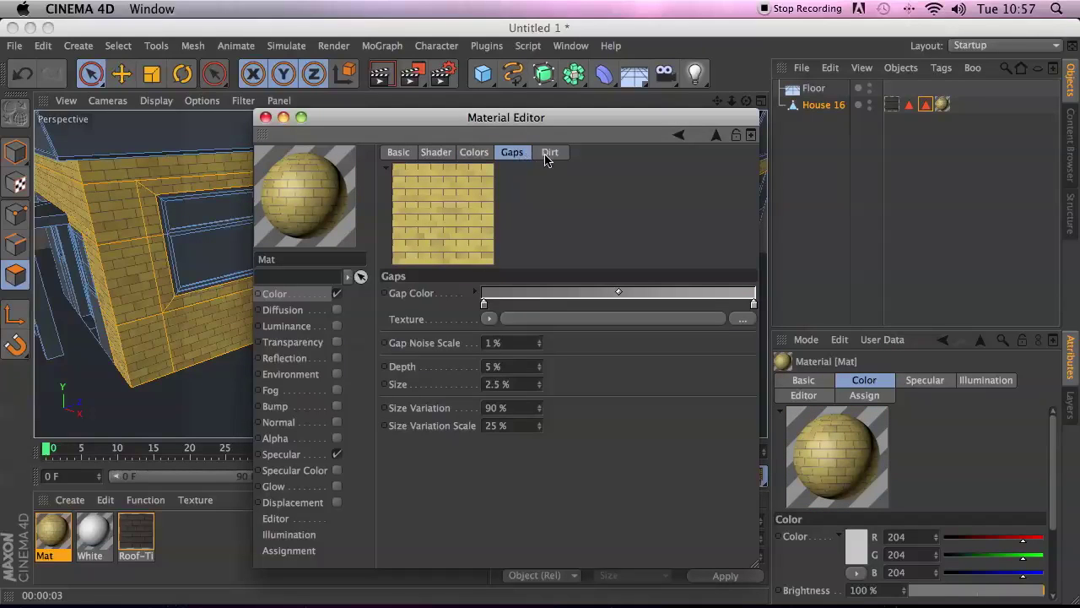
click(547, 152)
click(519, 156)
click(266, 119)
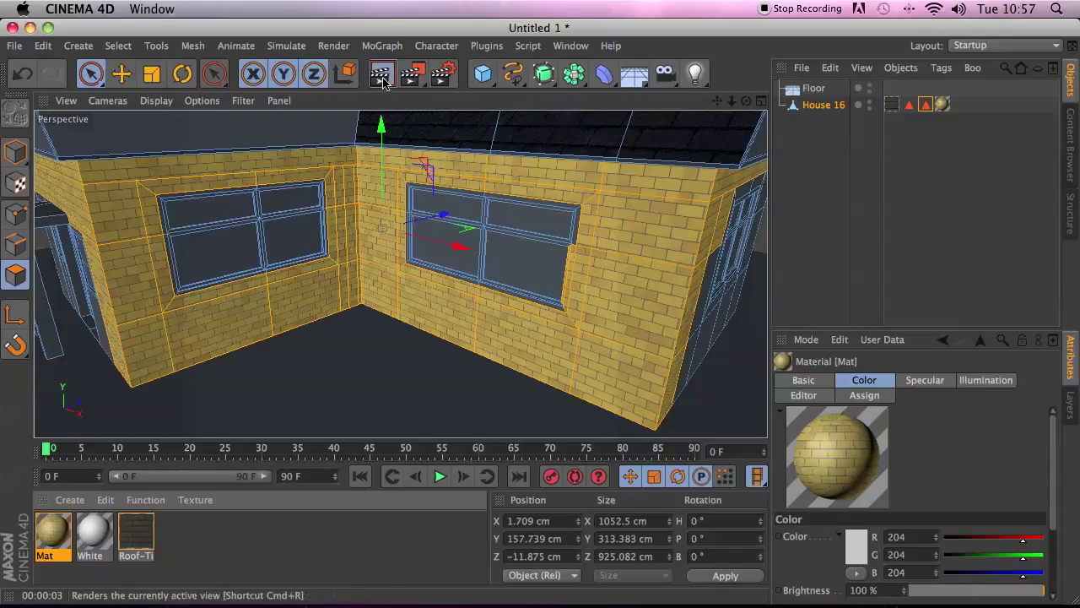
key(ctrl+r)
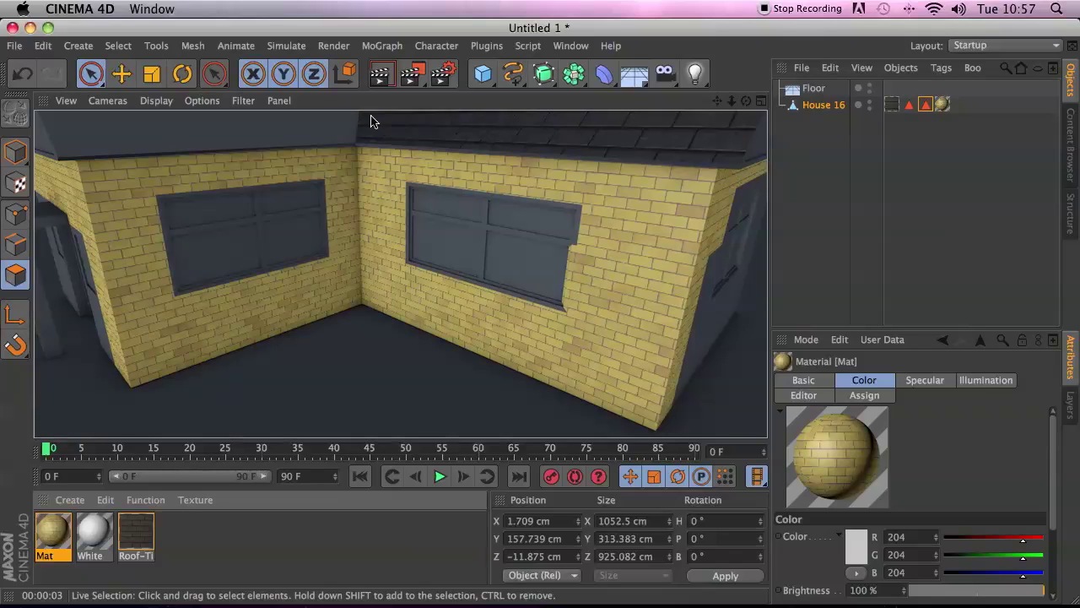
Set the render anti-aliasing to Best with a Max Level of 8x8, and render the perspective view
click(442, 76)
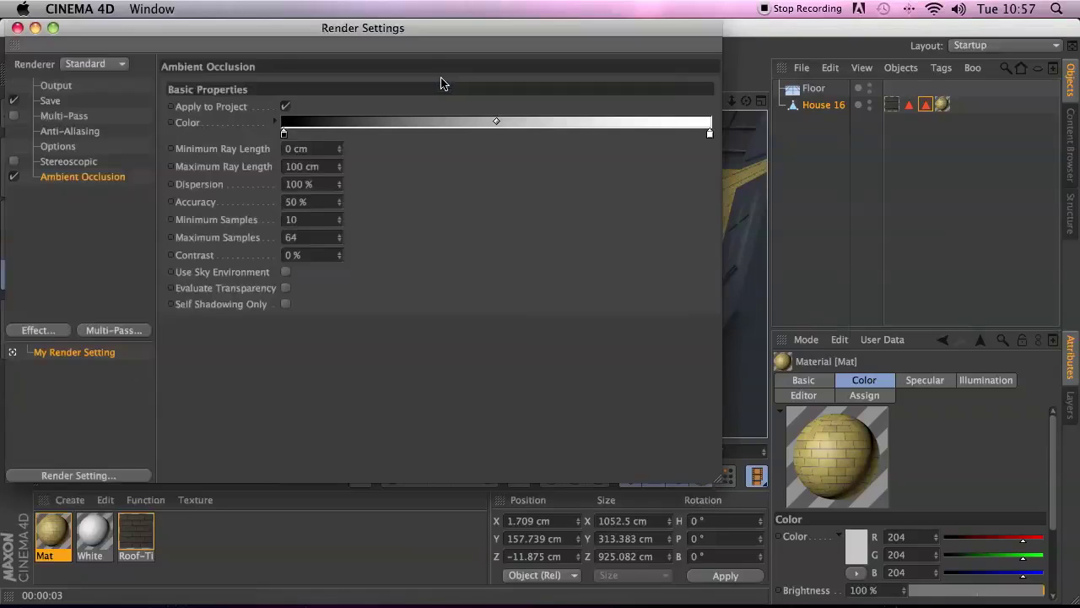
click(89, 133)
click(371, 84)
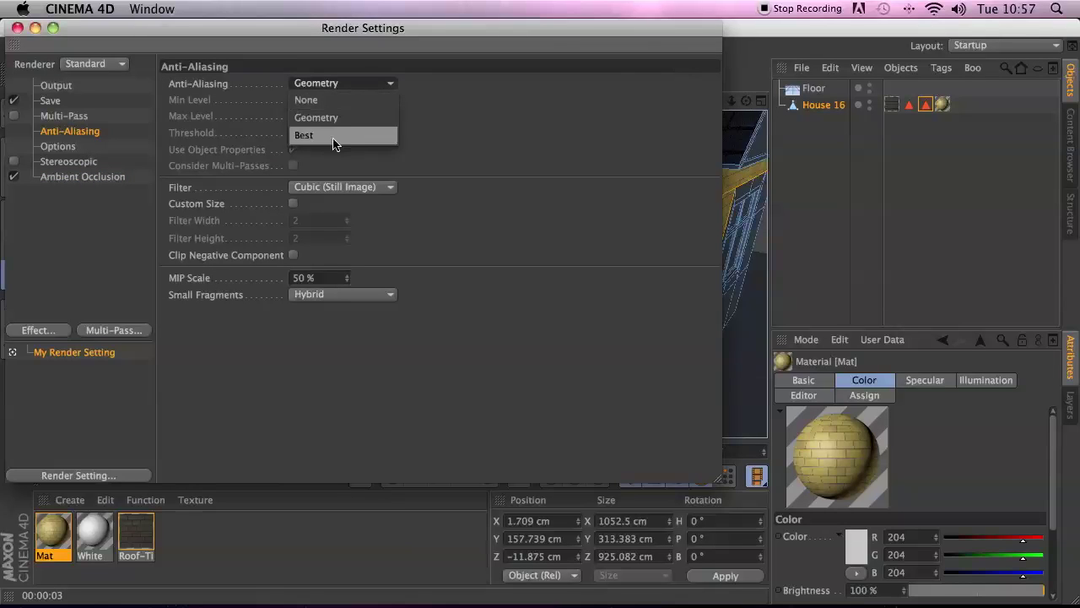
click(304, 135)
click(354, 116)
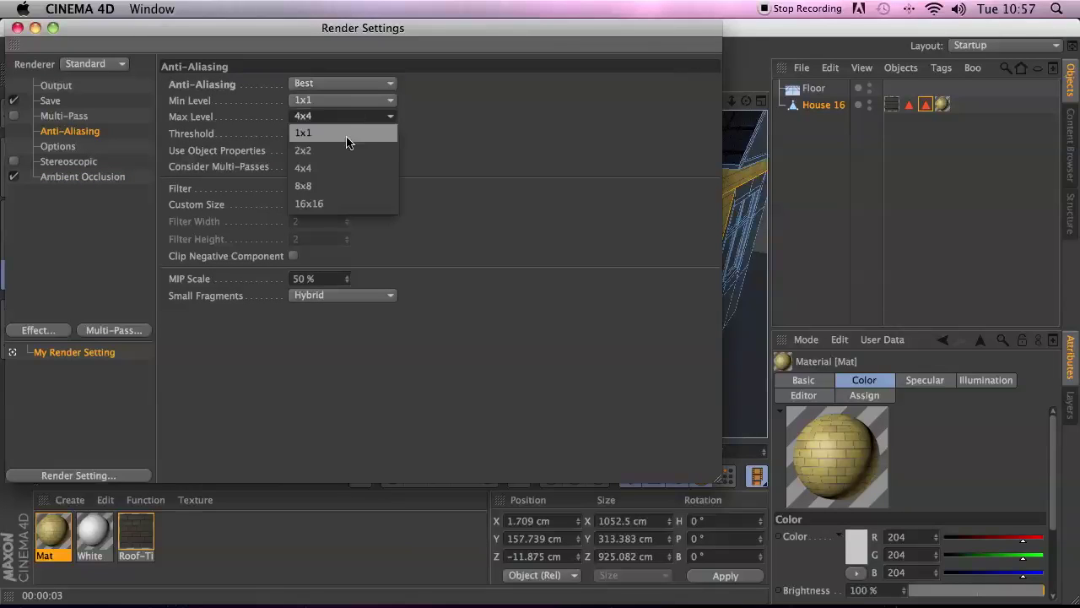
click(338, 185)
click(17, 28)
click(381, 74)
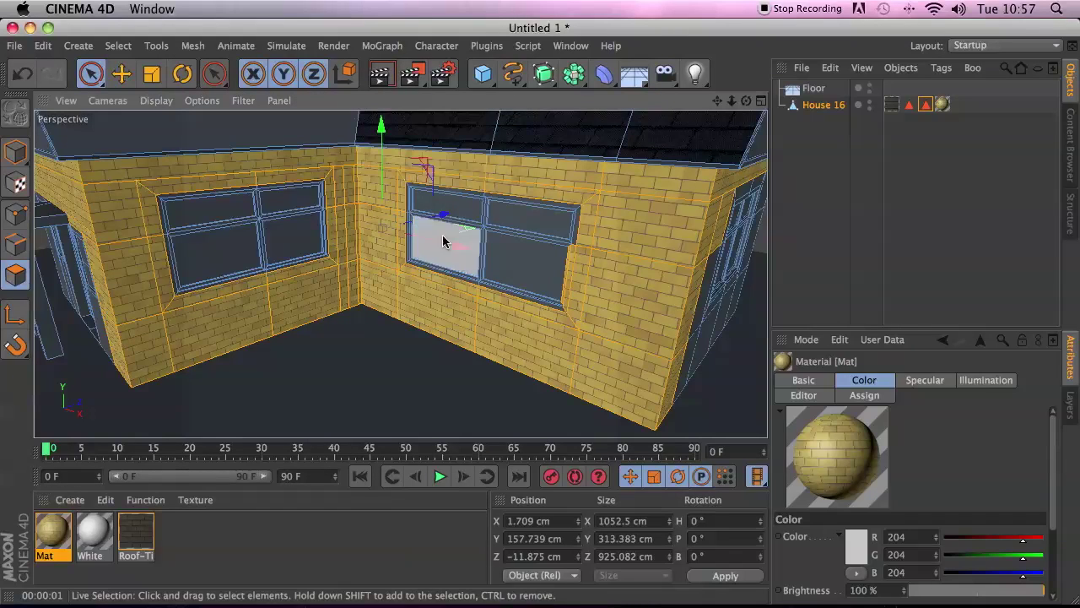
click(380, 74)
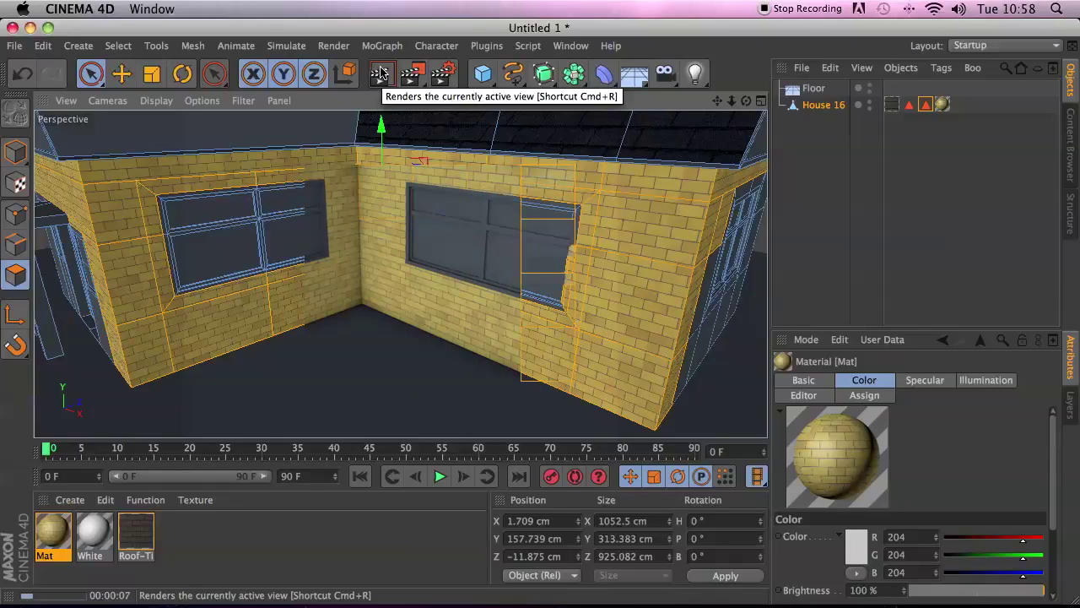
Set the anti-aliasing Min Level to 2x2 in the render settings, and close them
click(442, 74)
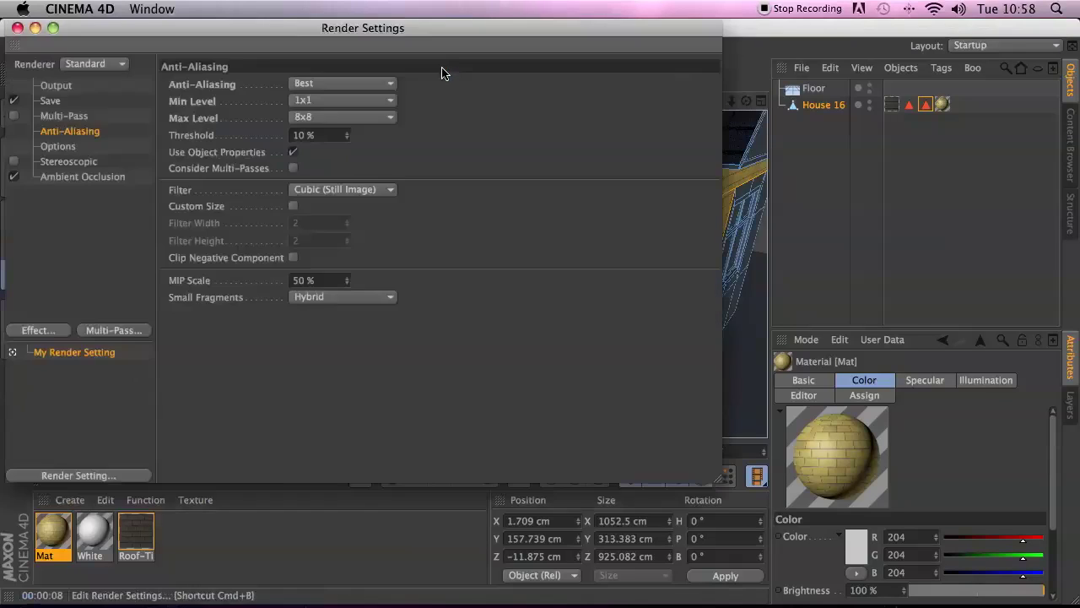
click(374, 100)
click(333, 133)
click(17, 28)
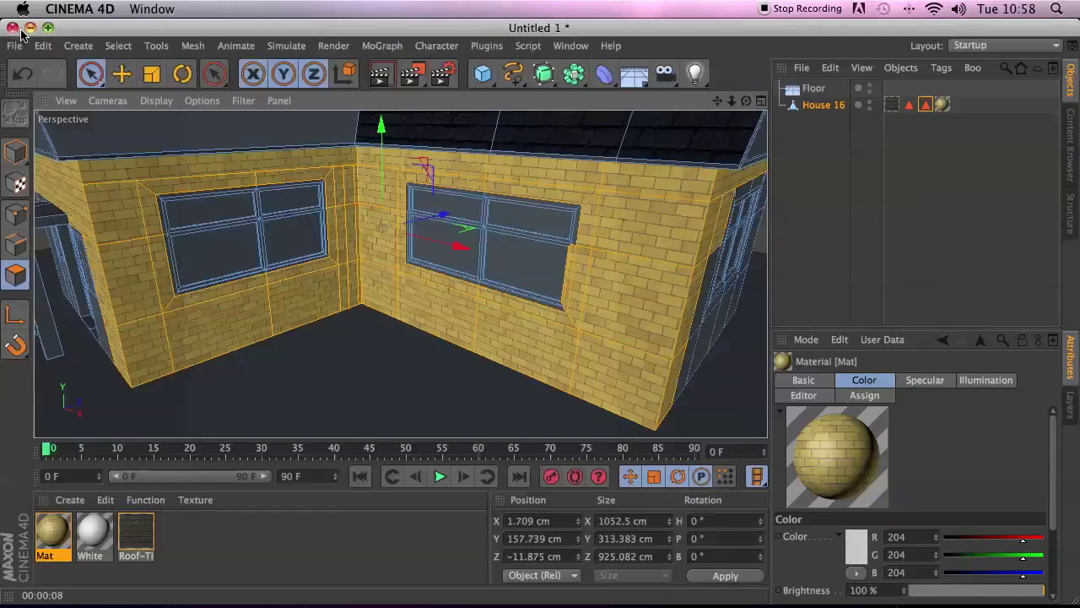
Render the perspective view, and set the brick texture tag's Tiles U and Tiles V on House 16 to 0.5
click(391, 80)
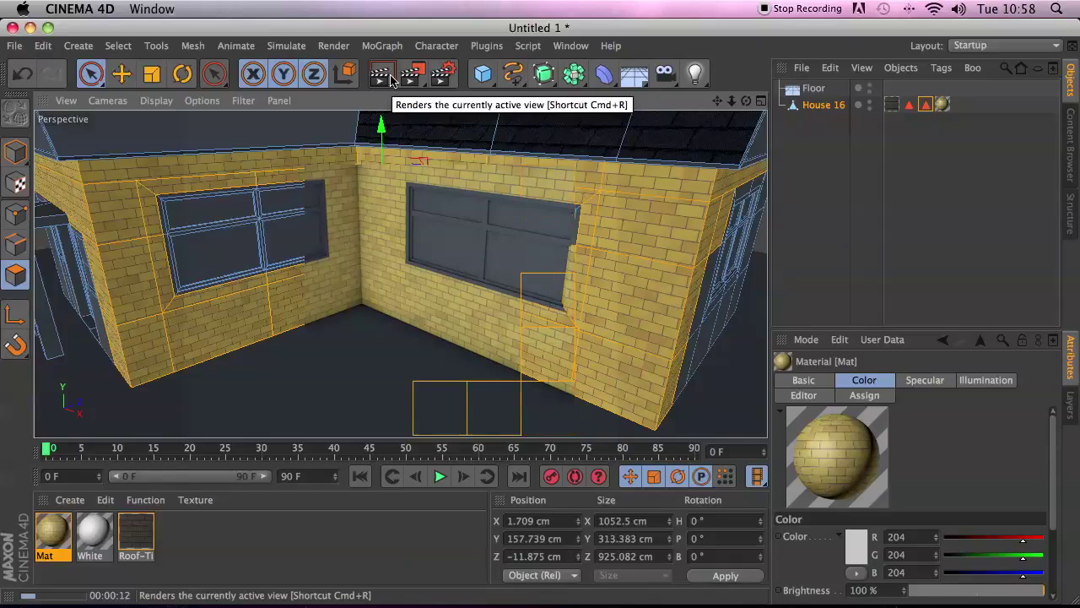
click(944, 106)
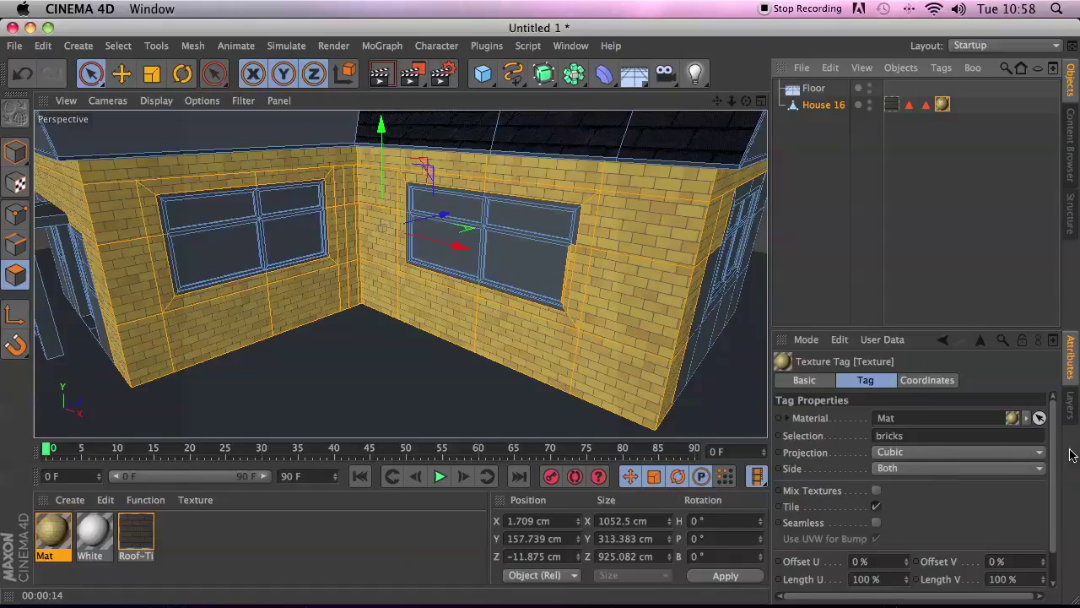
scroll(1055, 474, down, 2)
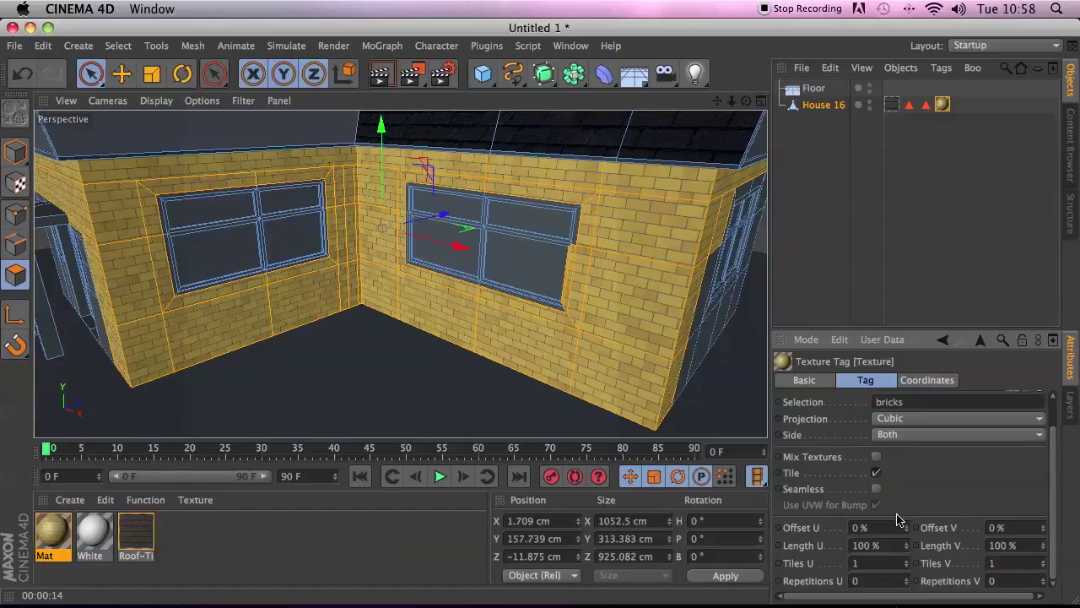
double_click(886, 563)
text(0.5)
key(Tab)
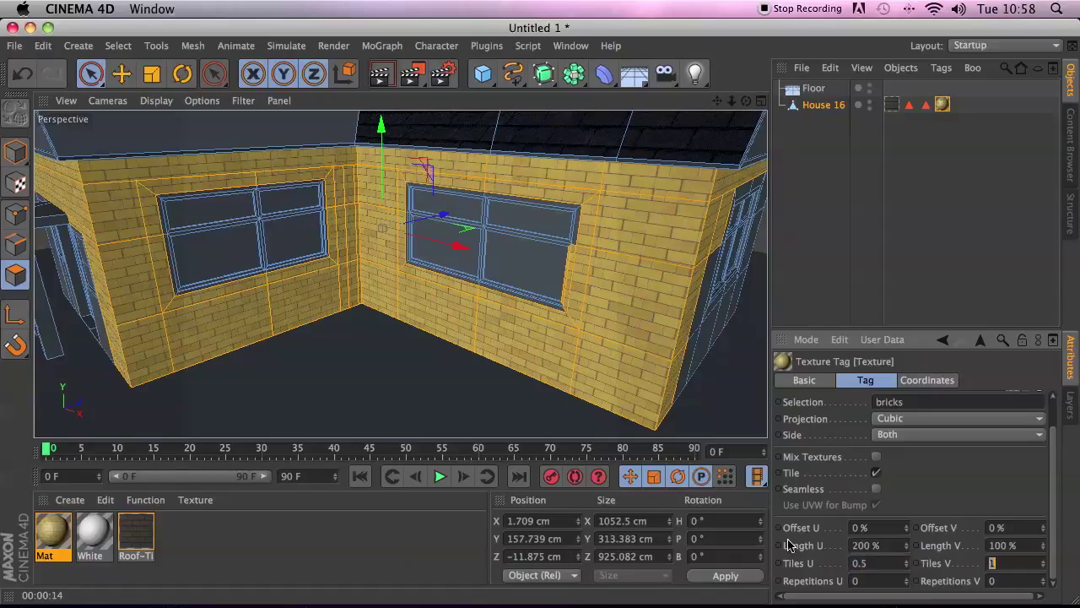
key(BackSpace)
text(0.5)
key(Return)
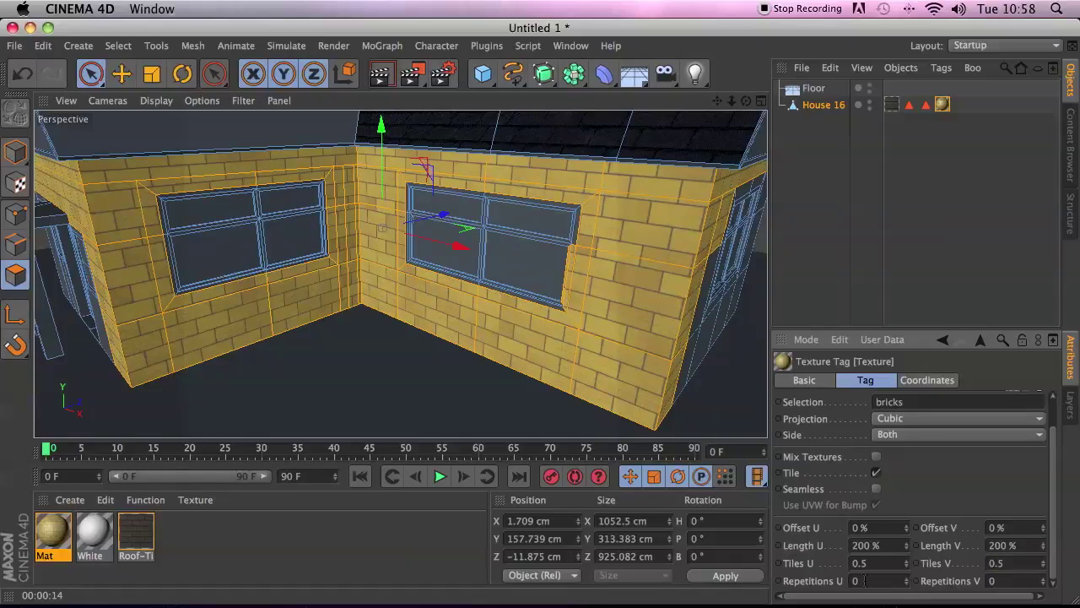
Set the brick texture tag's Tiles U and Tiles V to 0.7
text(7)
key(Tab)
text(0)
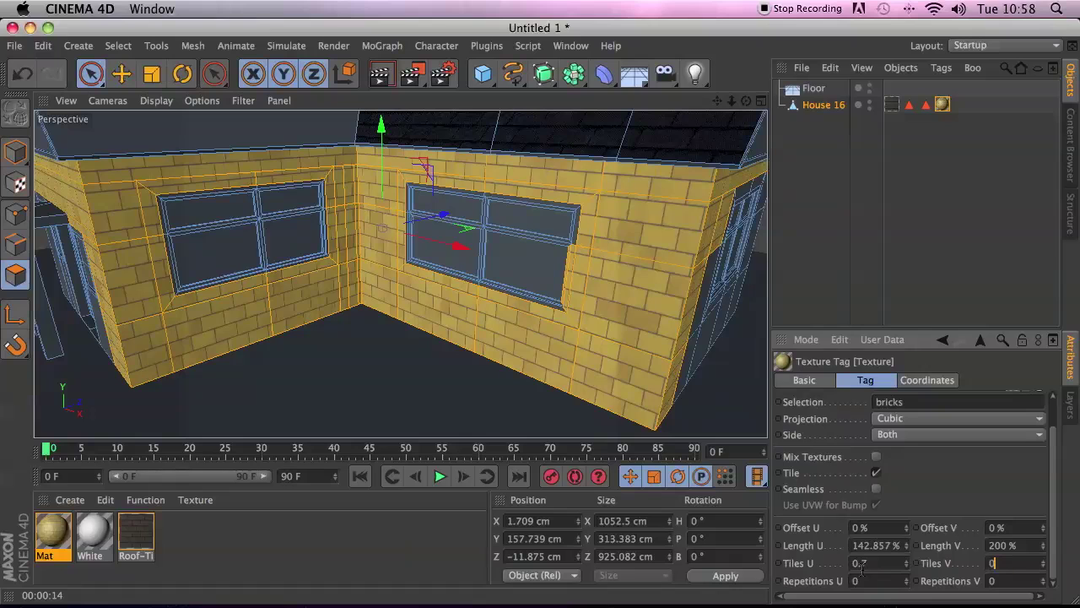
text(.7)
key(Tab)
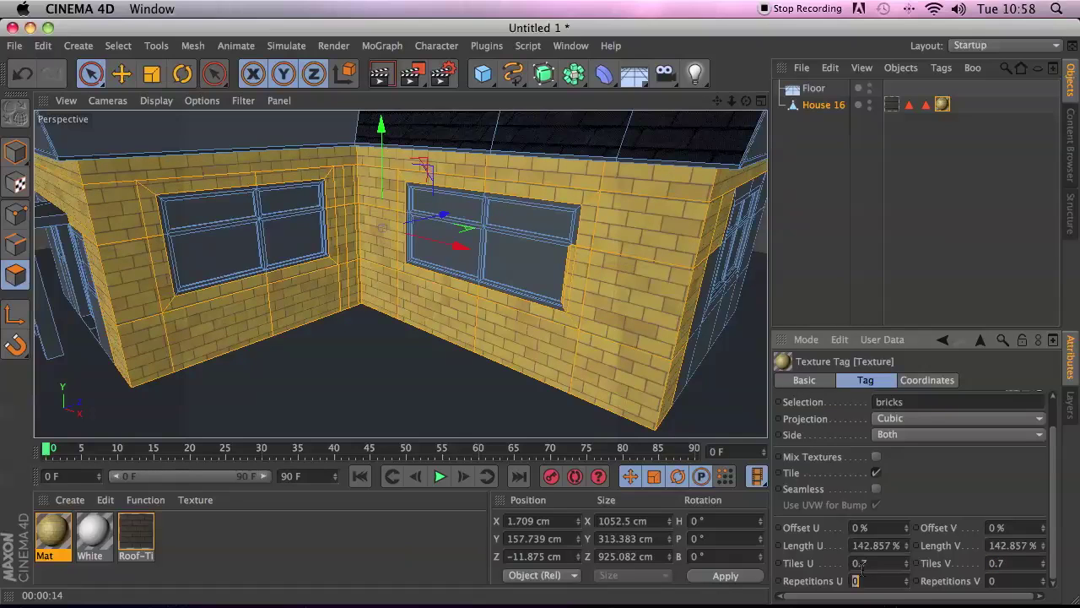
Set the brick texture tag's Tiles U and Tiles V to 0.8, and render the perspective view
click(862, 562)
key(Tab)
text(0.8)
key(Return)
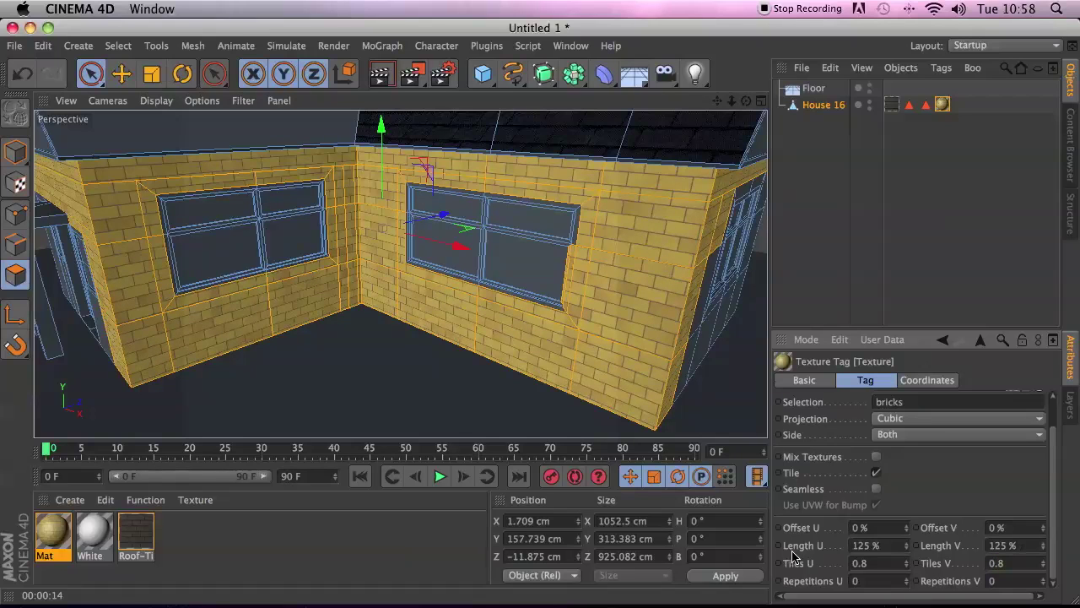
click(382, 74)
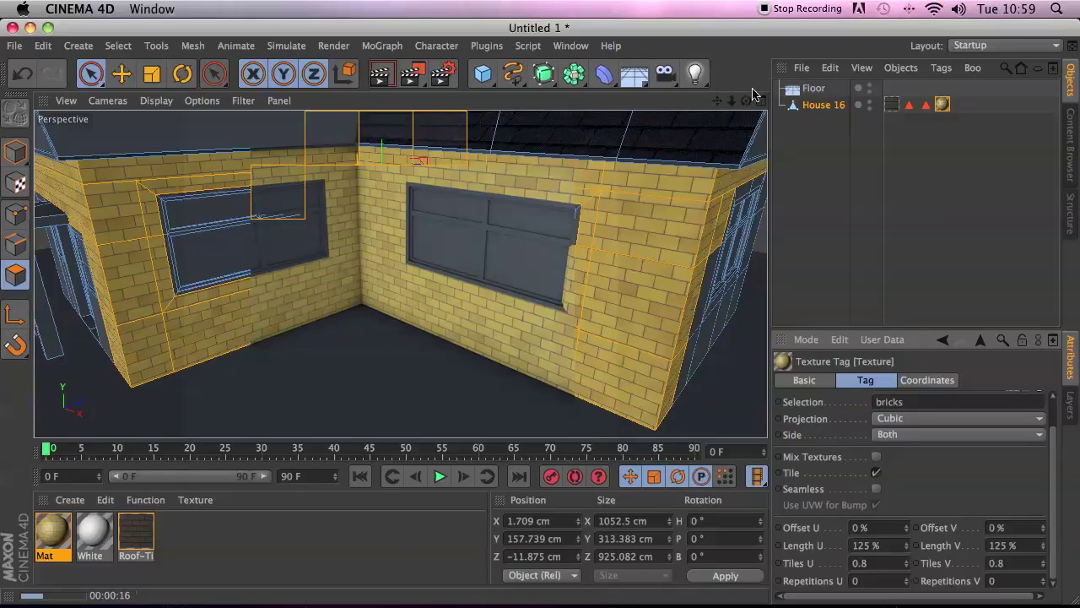
Find the plants in the content library's Objects folder and add the Betula_lenta_Sweet_Birch_a tree to the scene
drag(731, 101, 757, 106)
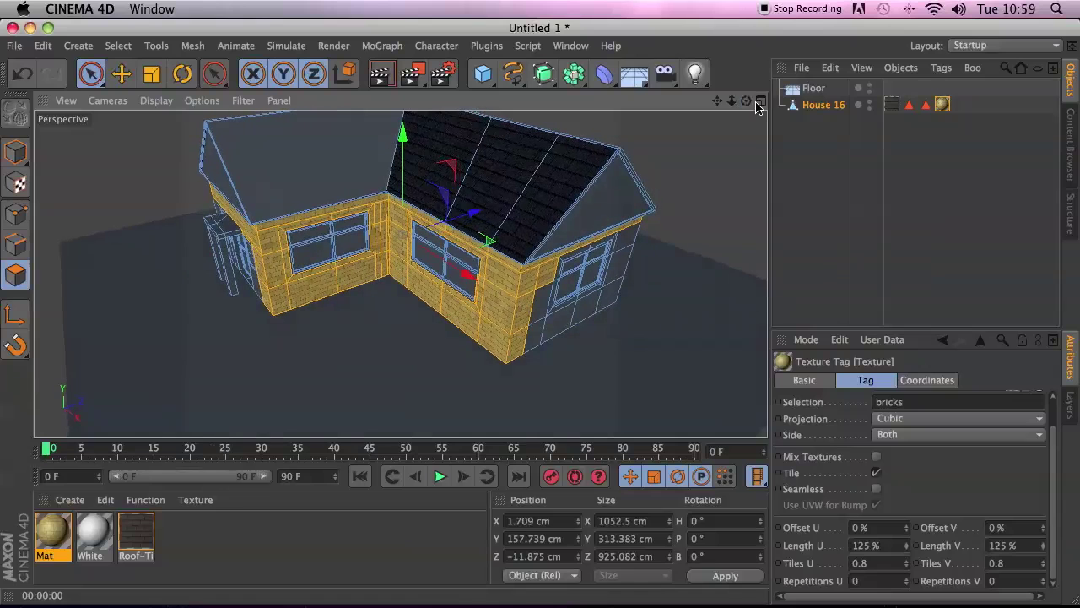
click(1067, 166)
click(1020, 69)
click(1020, 69)
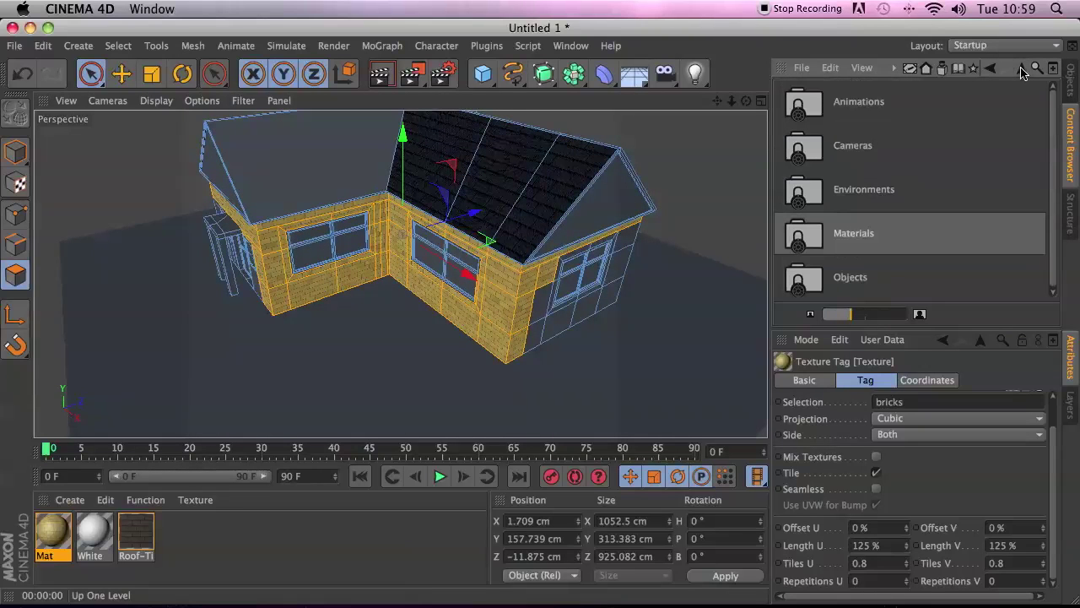
double_click(804, 291)
drag(1055, 138, 1049, 227)
double_click(817, 250)
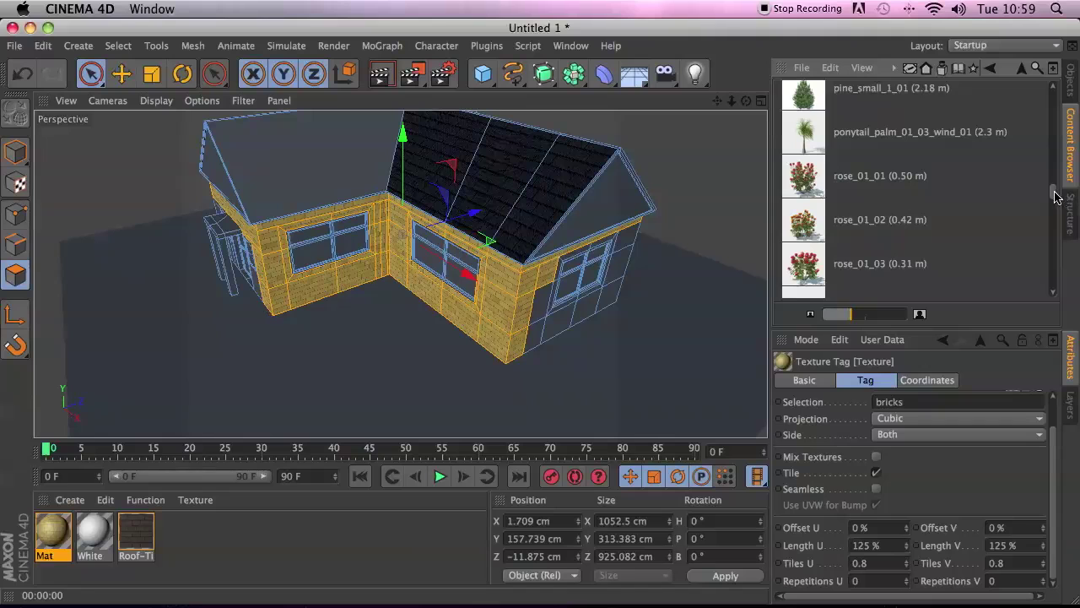
drag(1053, 196, 1050, 89)
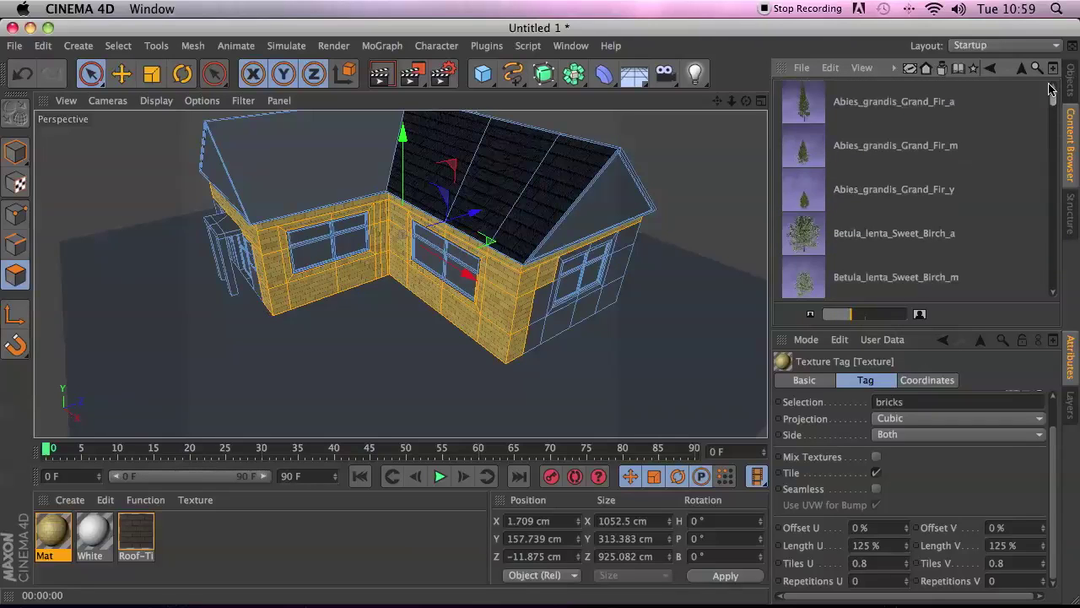
double_click(801, 233)
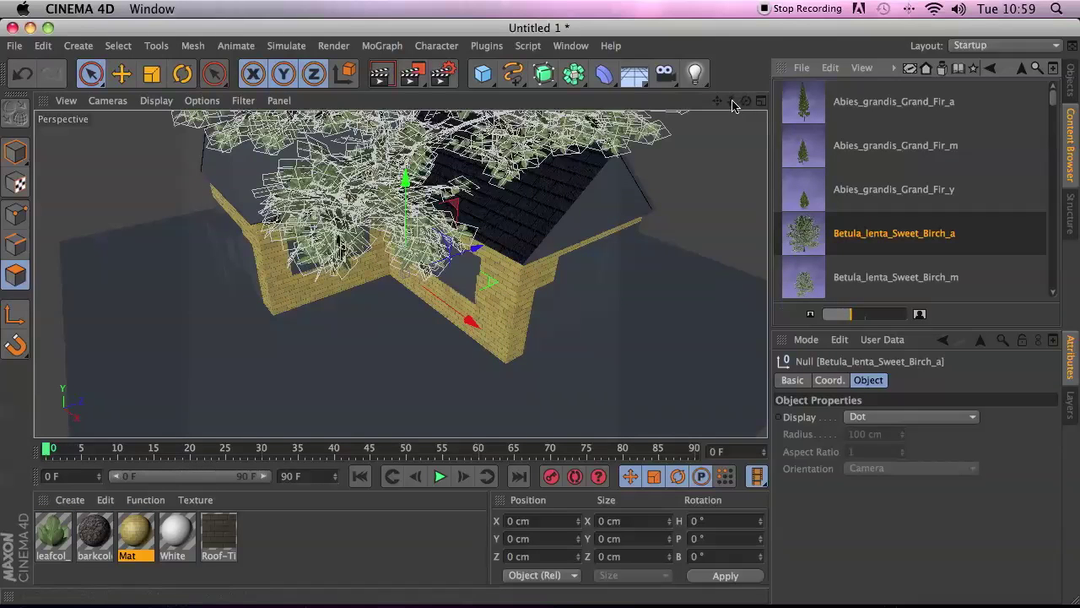
Move the birch tree along the X axis away from the house and scale it down to suit the house
drag(733, 102, 675, 126)
drag(466, 321, 560, 391)
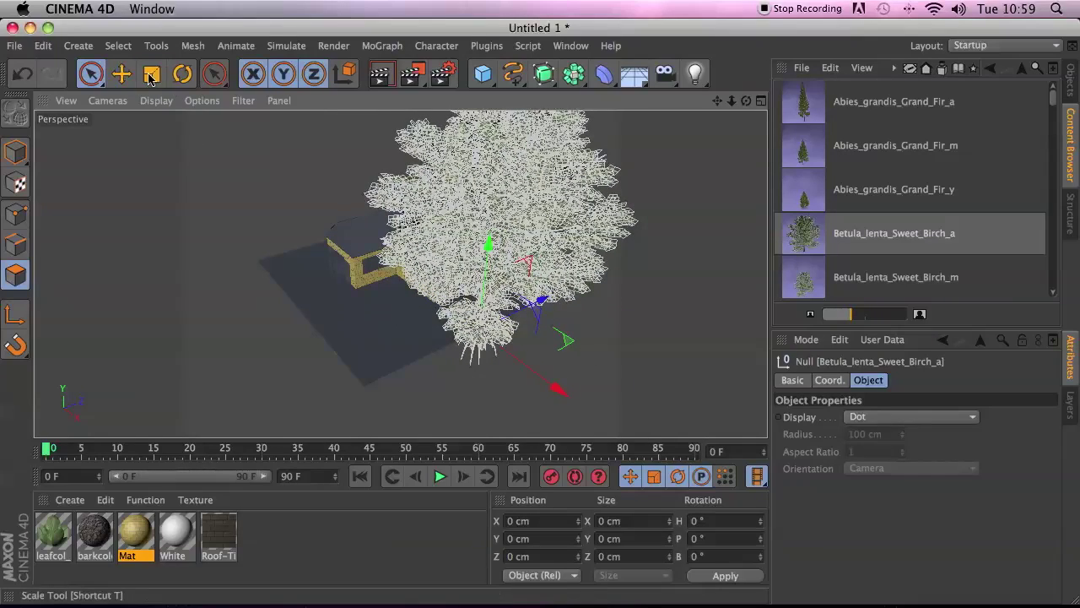
click(152, 73)
drag(624, 316, 25, 228)
Reposition the birch tree near the edge of the floor beside the house, and render the perspective view
drag(745, 100, 397, 118)
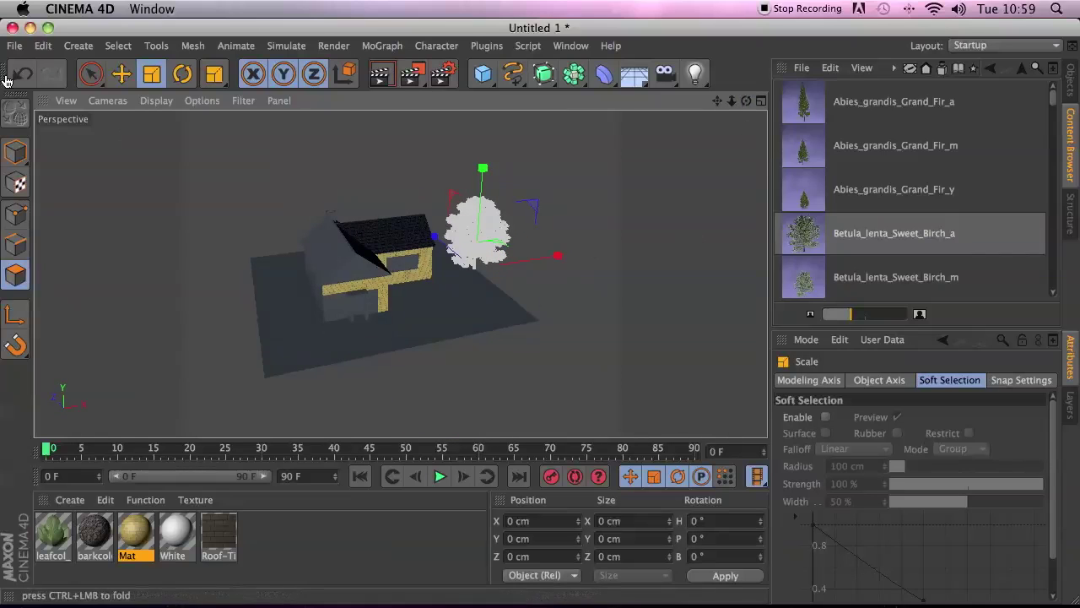
click(122, 74)
drag(466, 295, 490, 282)
drag(732, 101, 667, 105)
drag(742, 101, 429, 113)
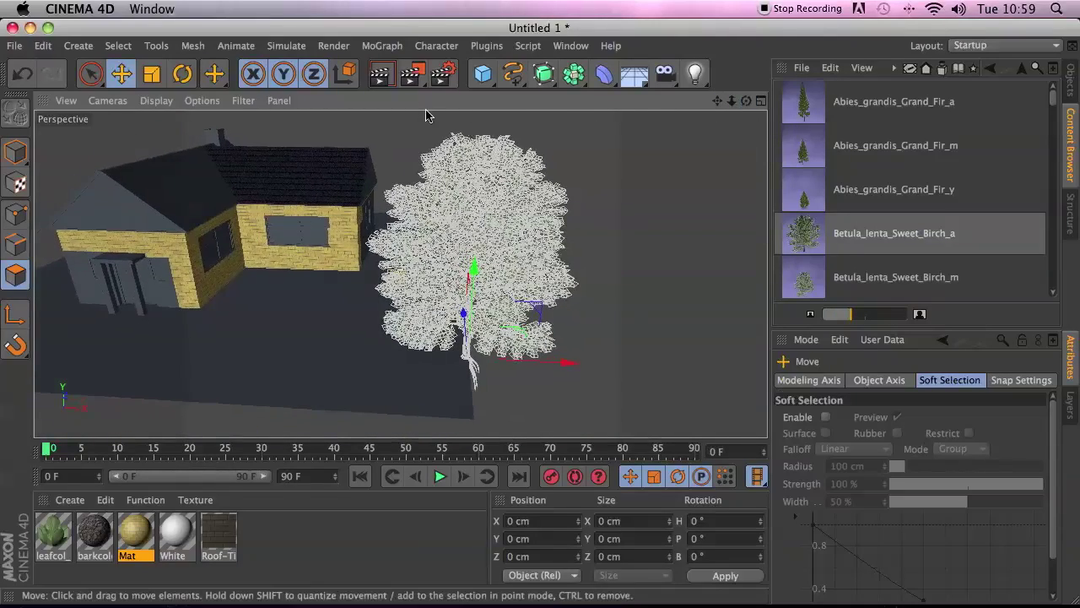
click(381, 76)
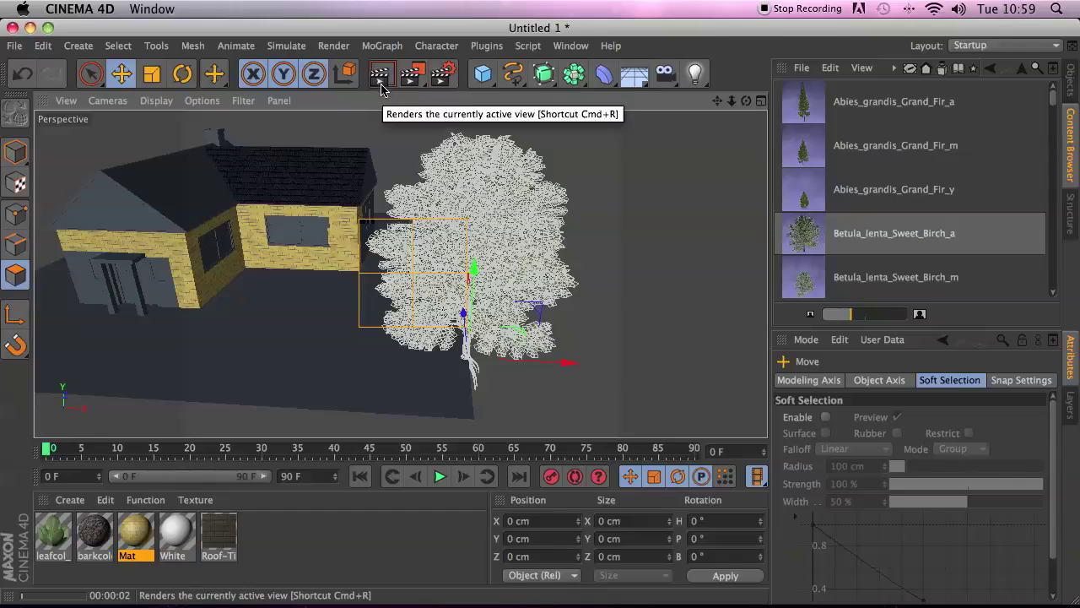
Set the render anti-aliasing to Geometry, and close the render settings
click(438, 74)
click(301, 85)
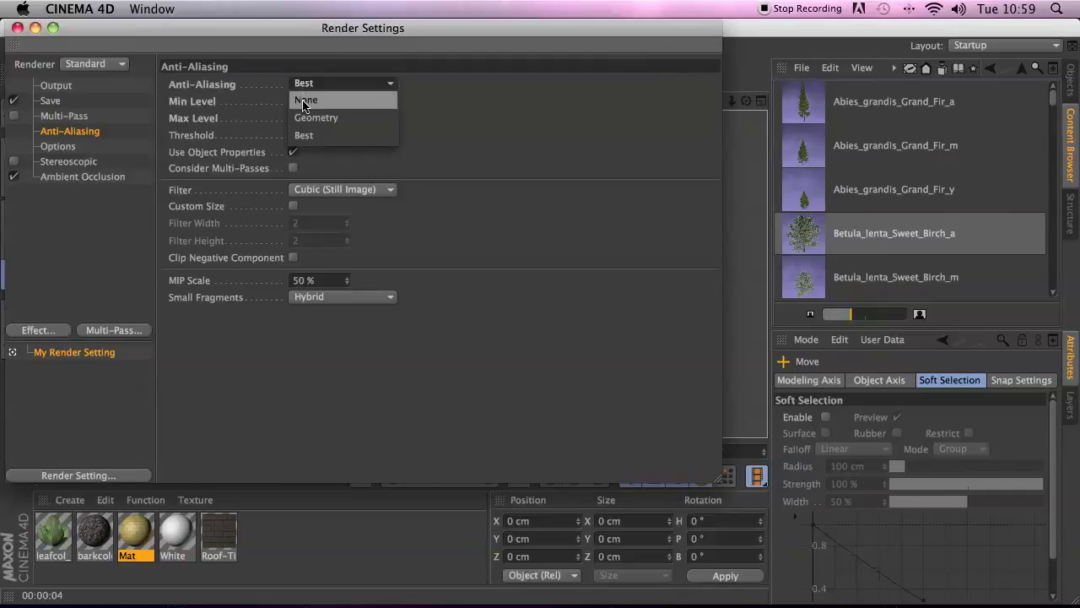
click(304, 118)
click(17, 28)
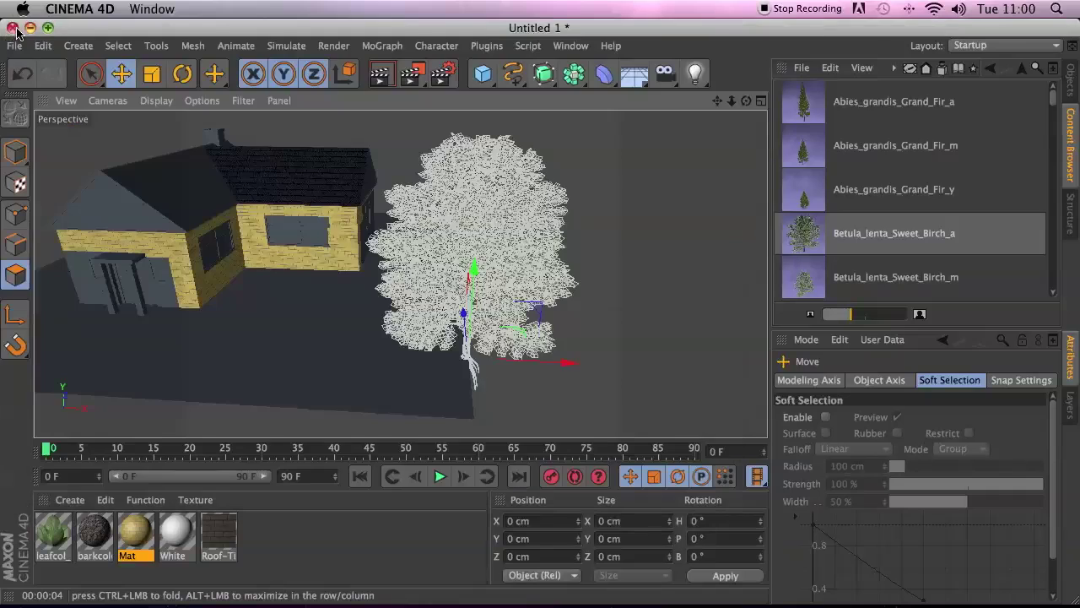
Turn off Ambient Occlusion in the render settings, and render a close view of the birch tree
click(439, 82)
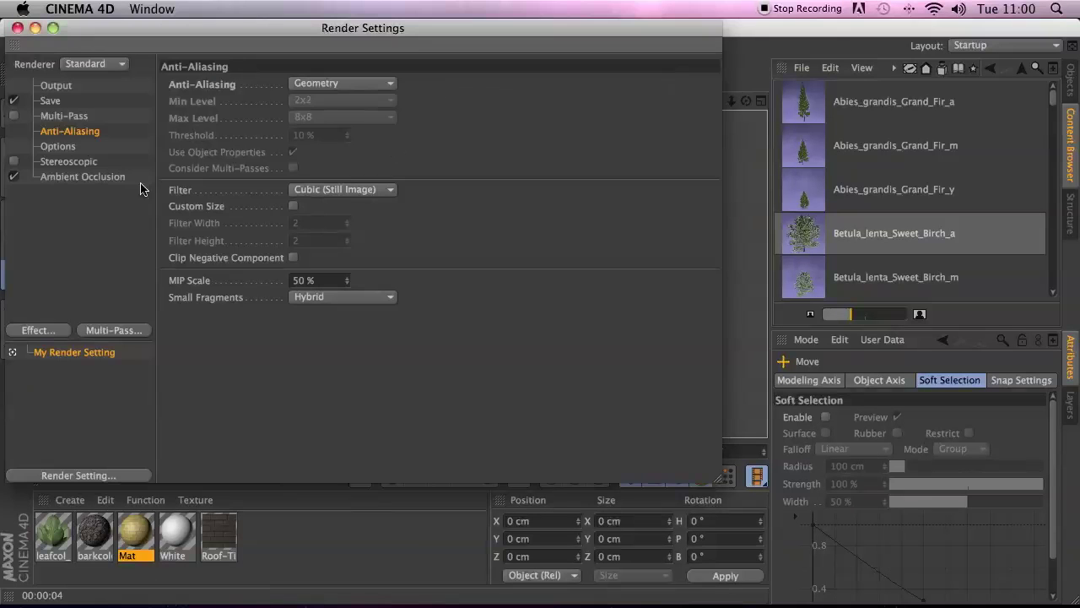
click(14, 176)
click(17, 28)
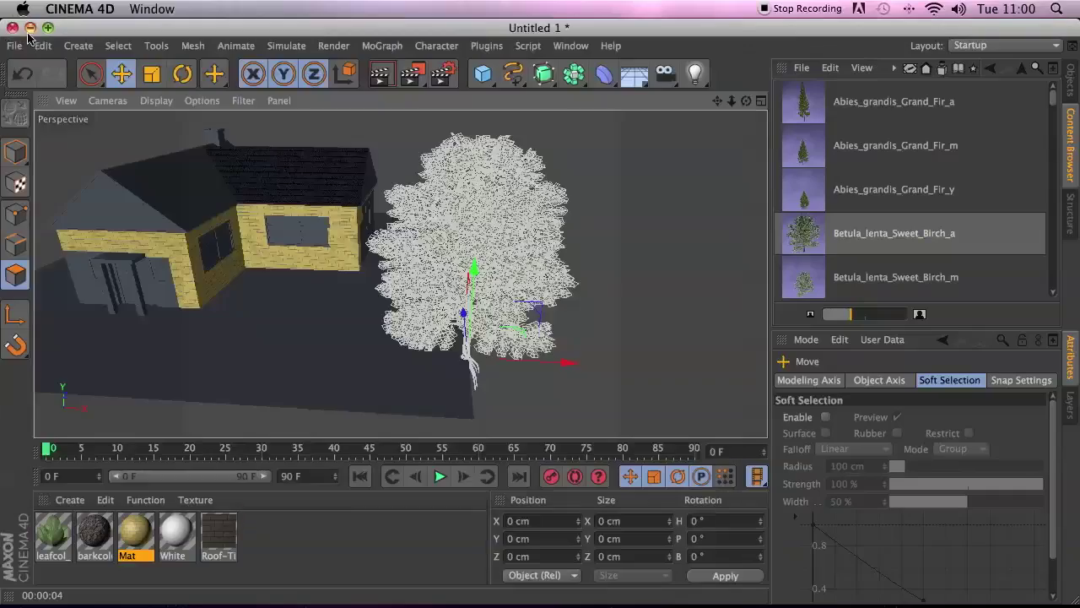
drag(733, 101, 763, 104)
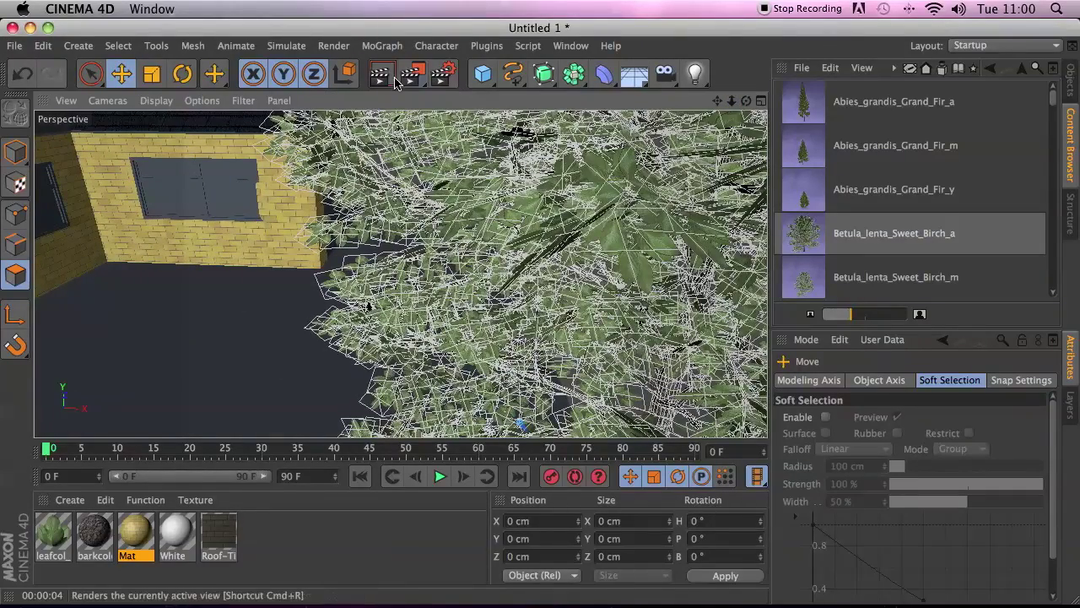
click(394, 80)
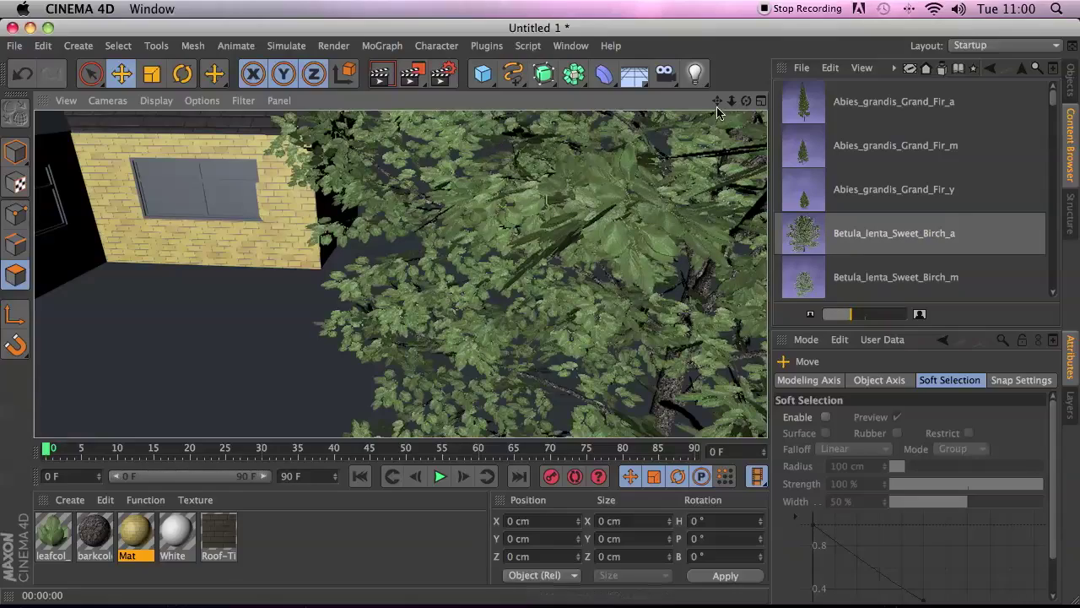
Wrap the leaf material's Color texture in a Filter shader and open the shader's properties
drag(730, 103, 523, 101)
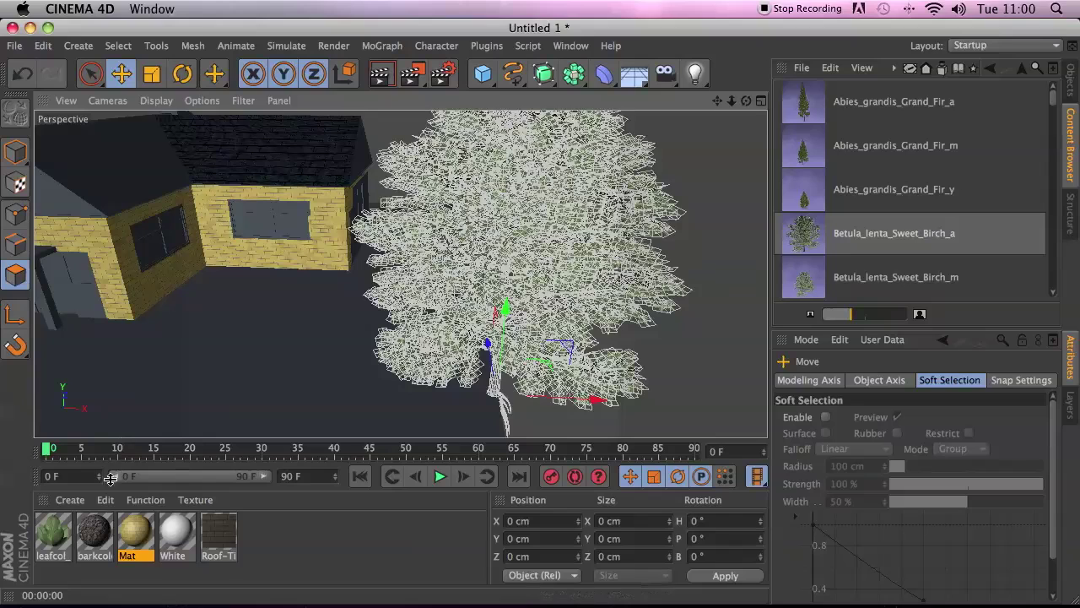
double_click(52, 533)
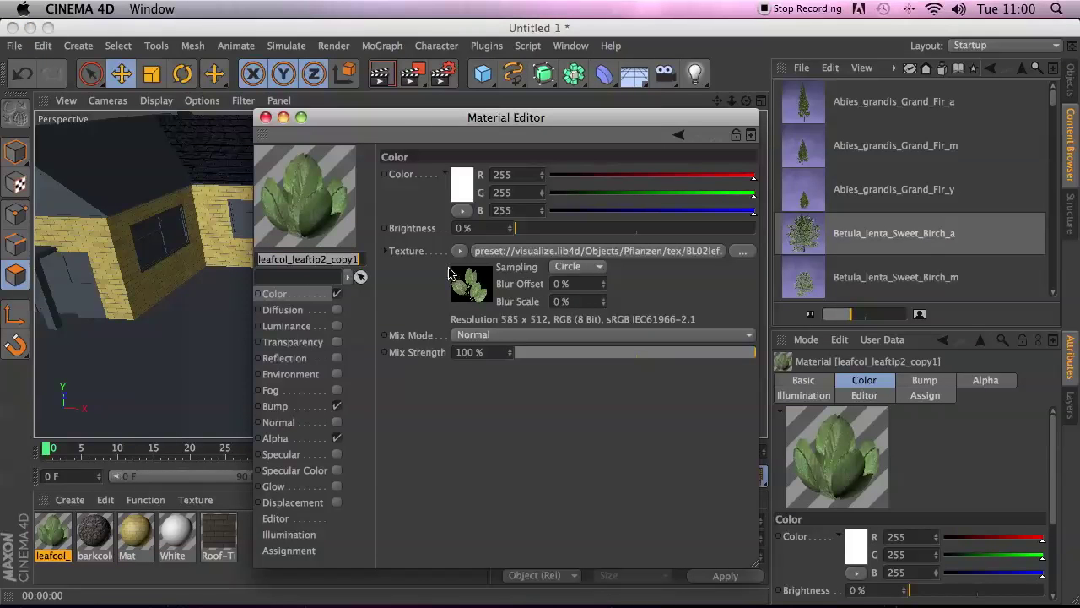
click(460, 251)
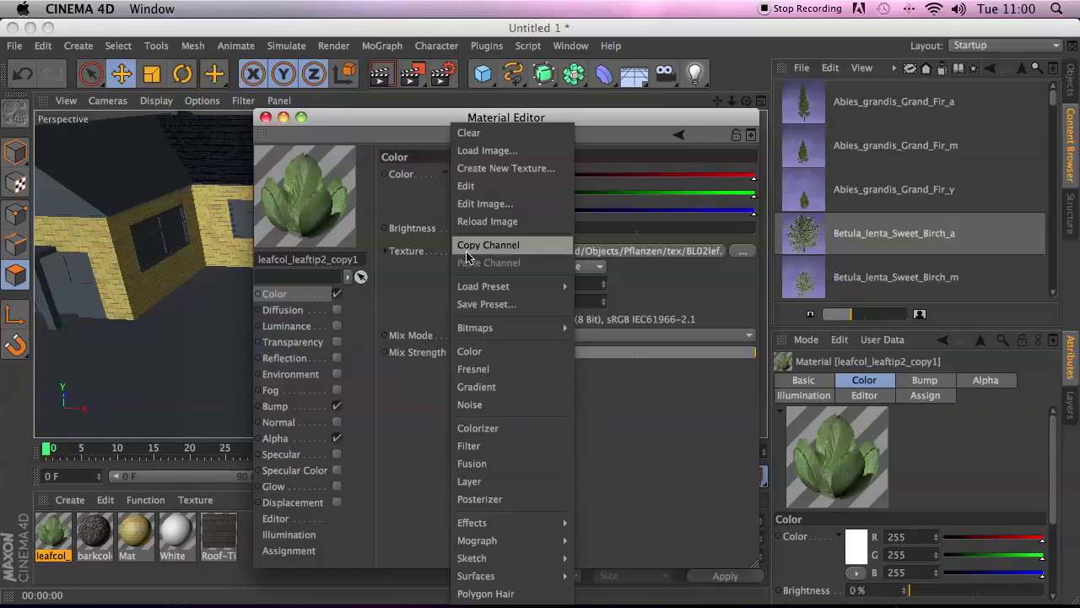
click(469, 446)
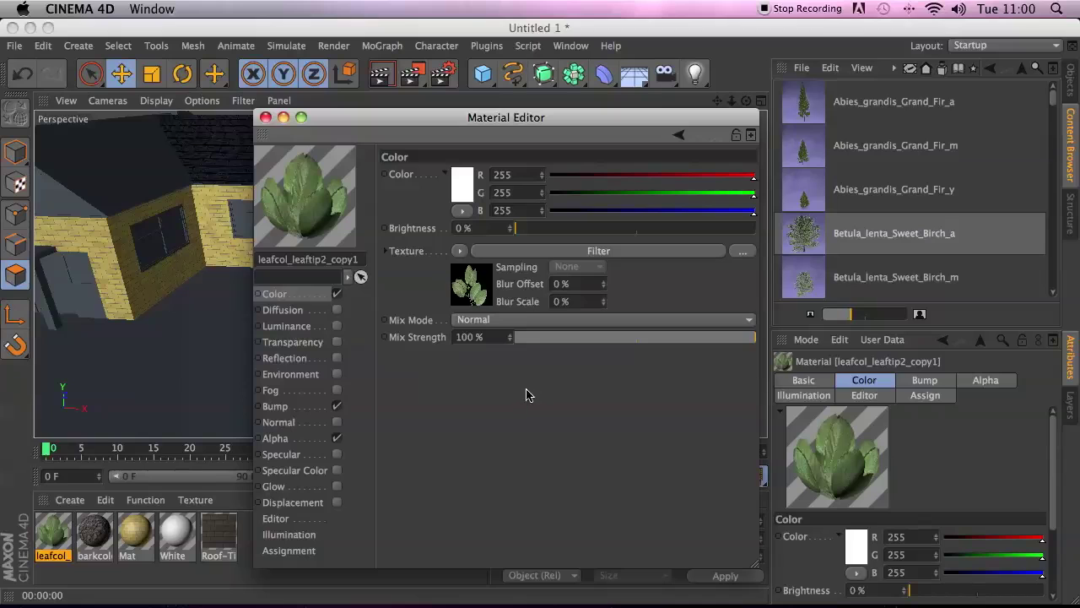
click(475, 281)
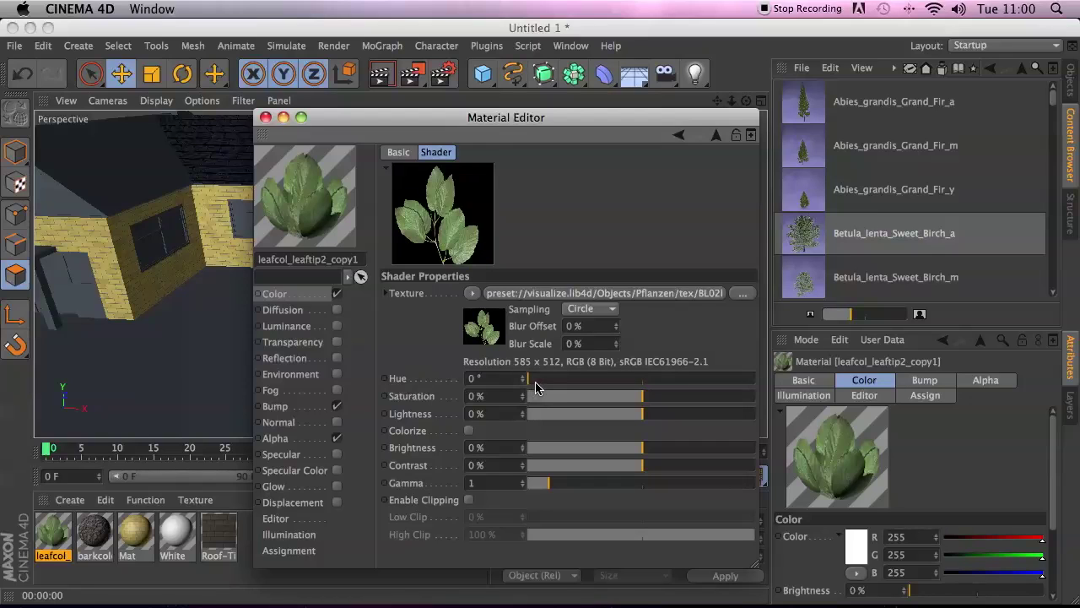
Set the leaf Filter shader's Hue to 268°, Saturation to -12% and Lightness to -16%, and close the material editor
drag(540, 386, 693, 389)
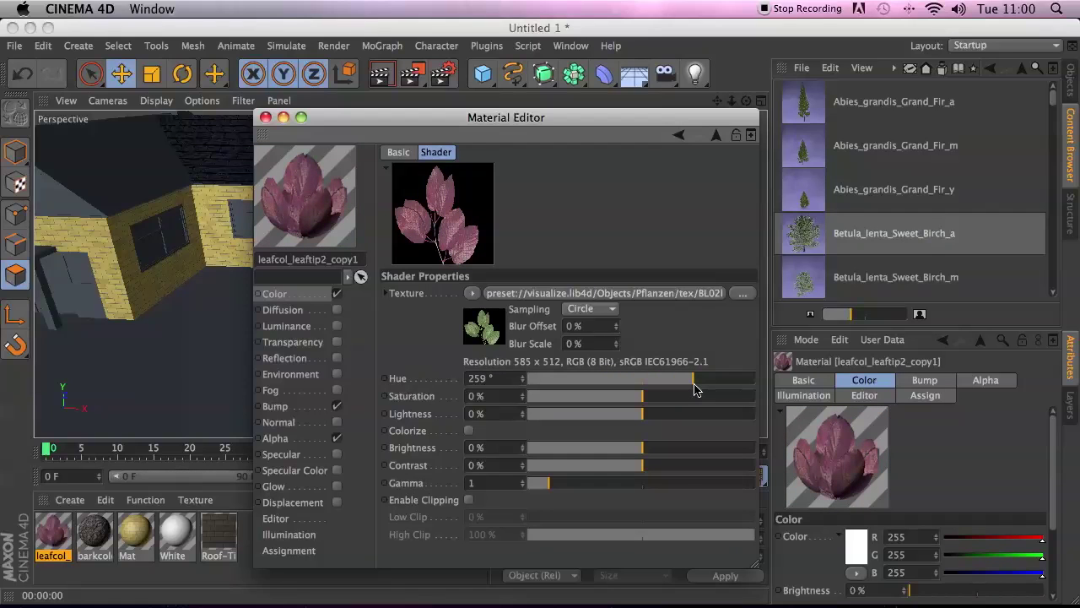
drag(641, 397, 626, 415)
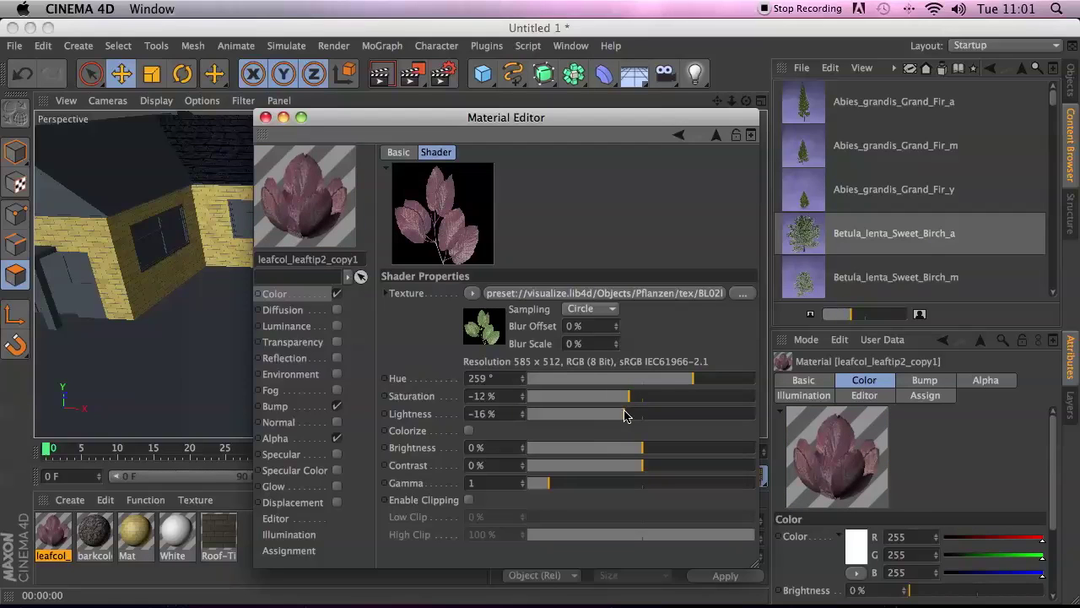
drag(693, 383, 699, 382)
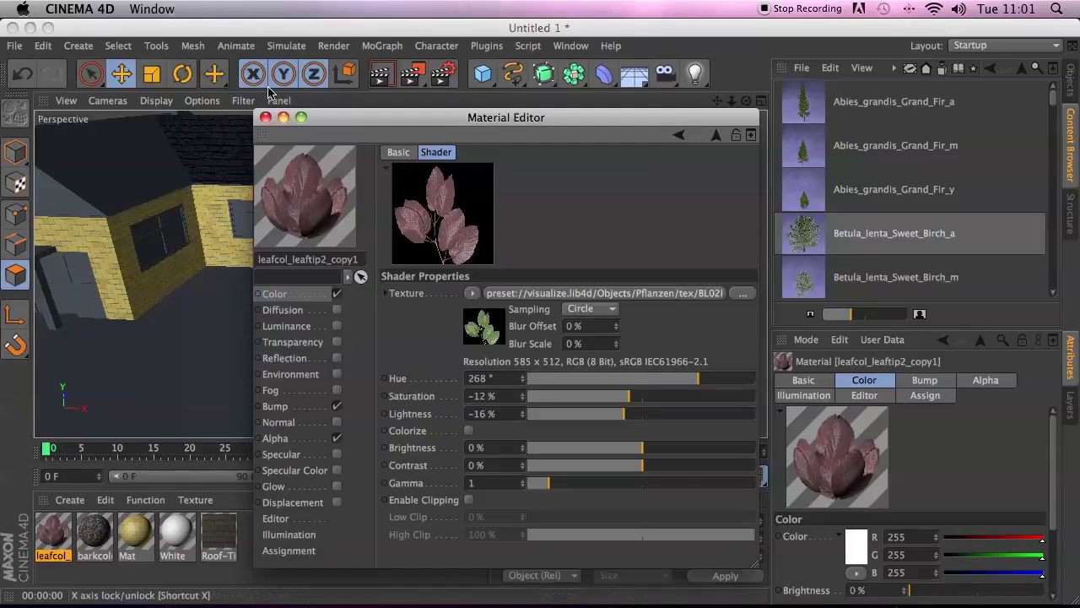
click(265, 117)
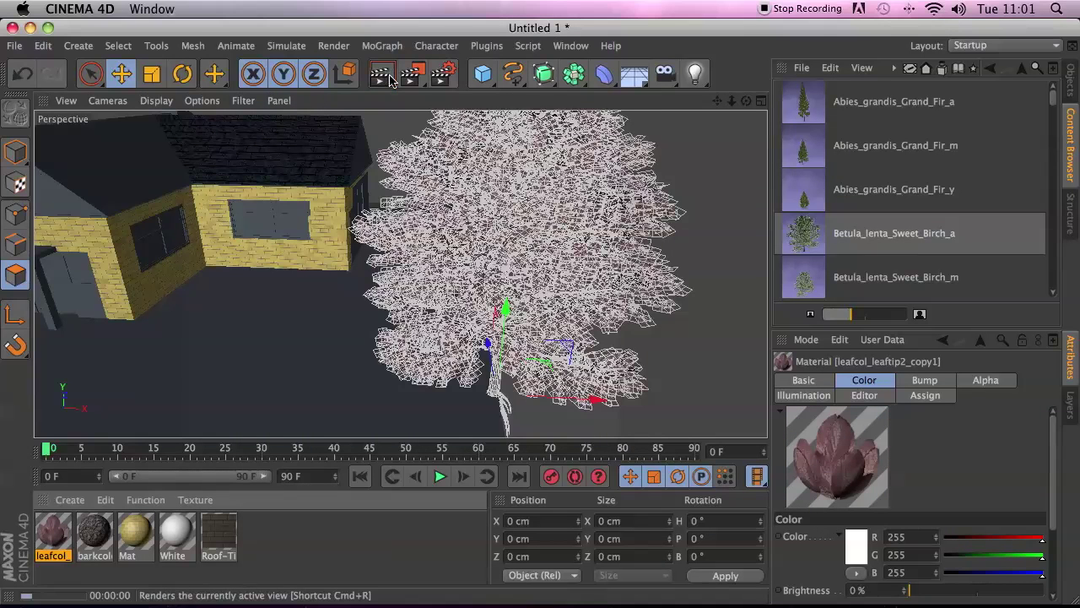
Render the recolored tree beside the house, and render it again from a different viewing angle
click(384, 75)
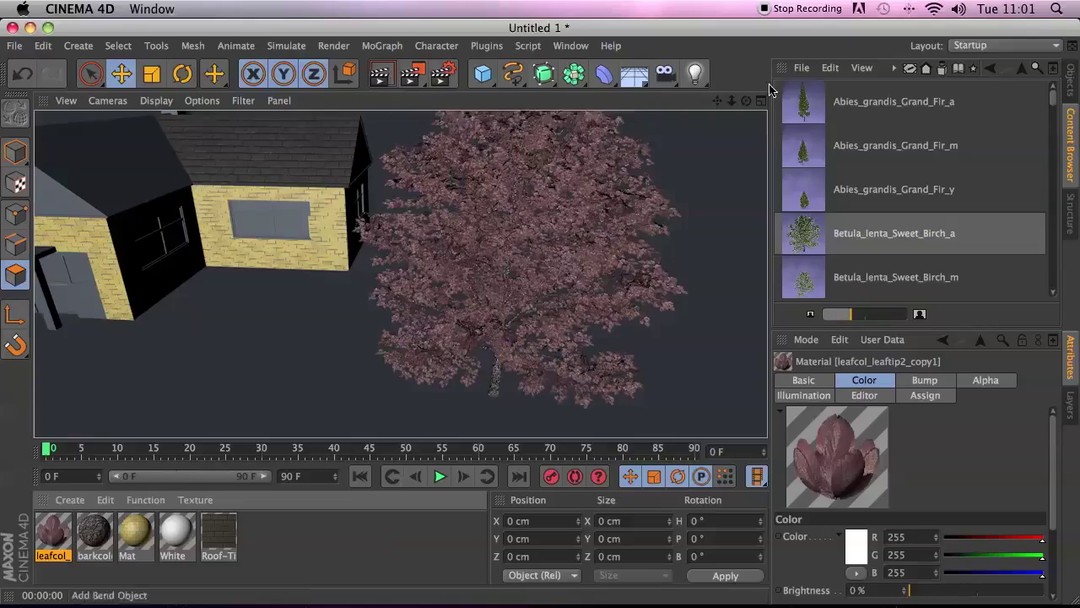
drag(745, 101, 388, 70)
click(378, 70)
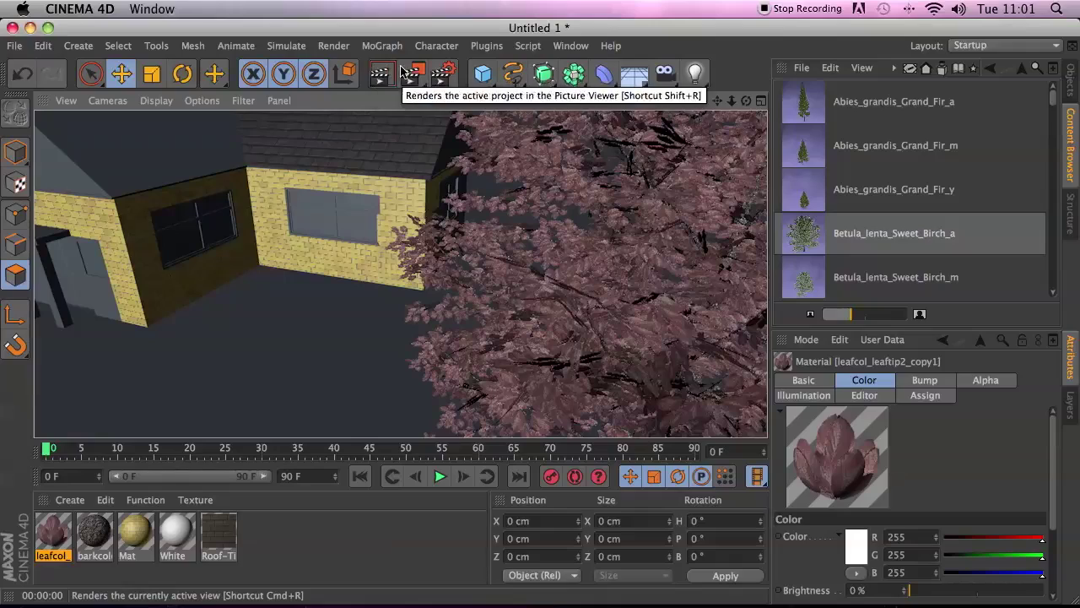
Save the recolored birch tree as an object preset named "autumn tree"
drag(731, 100, 553, 120)
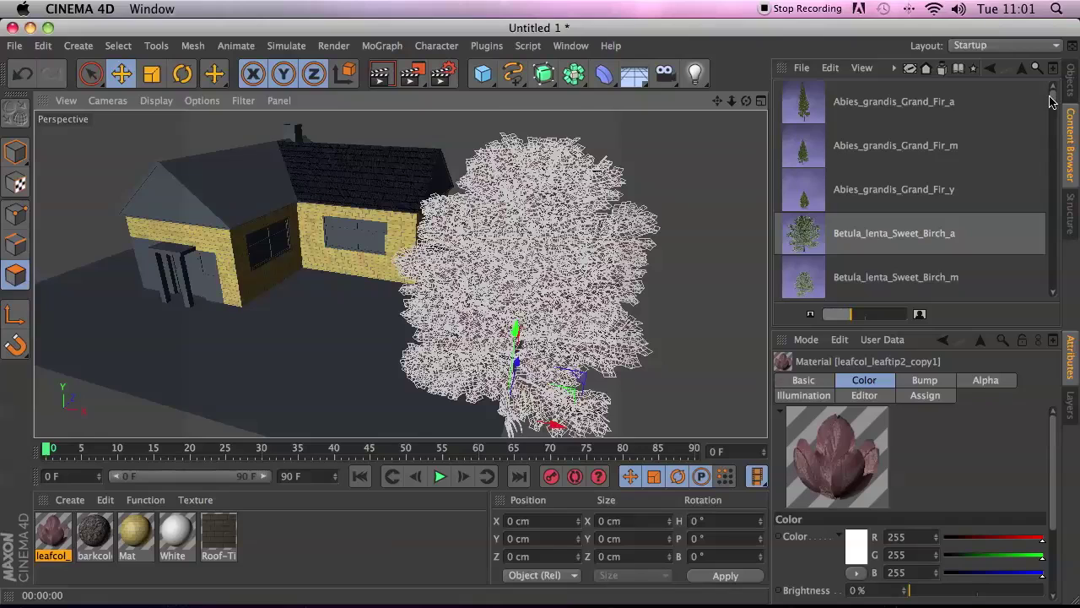
click(1069, 82)
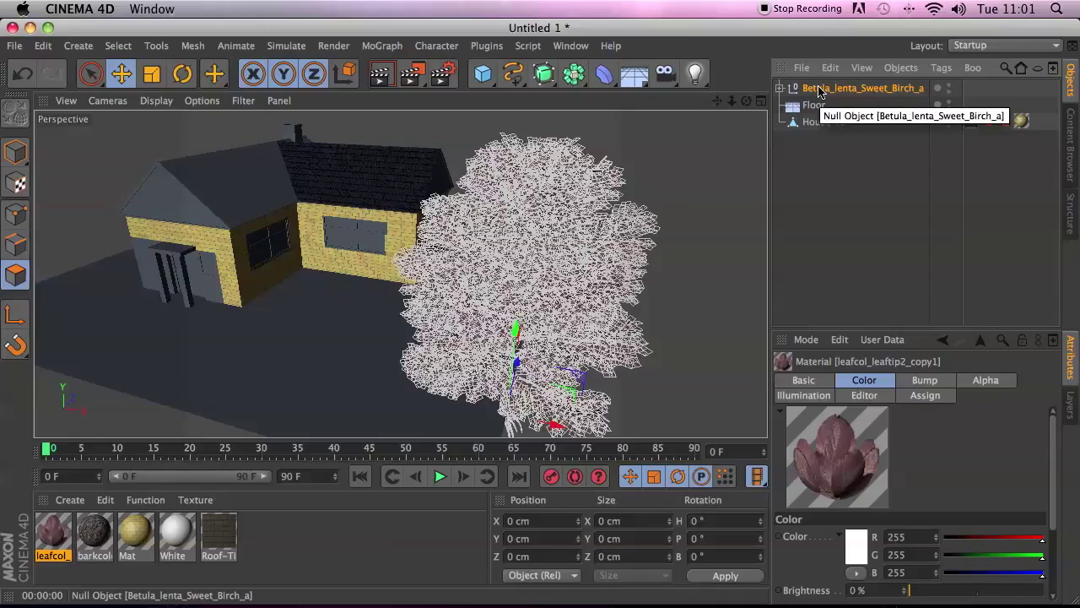
click(802, 68)
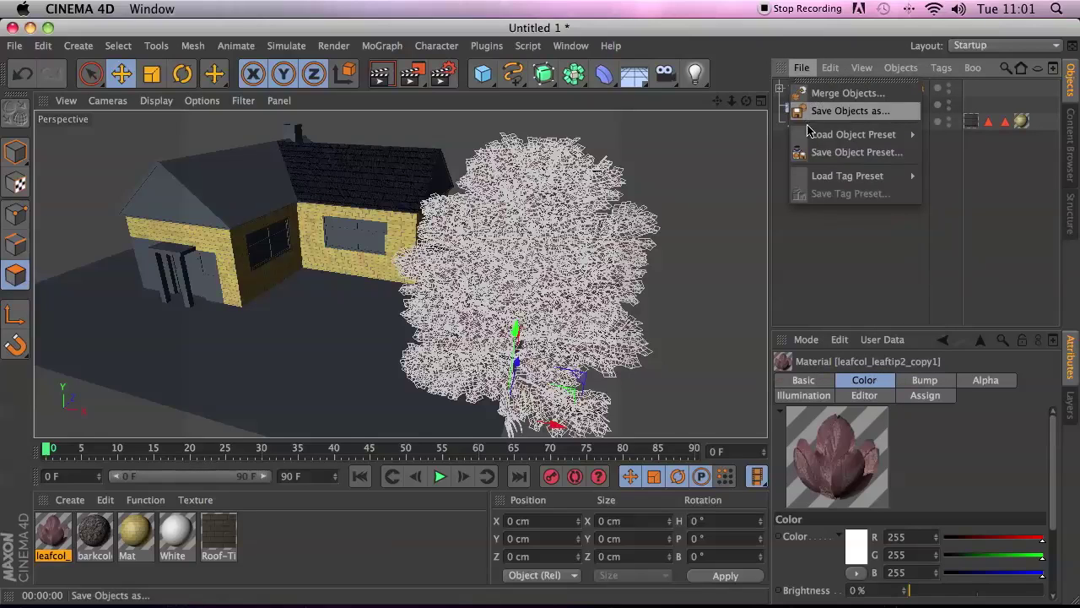
click(848, 152)
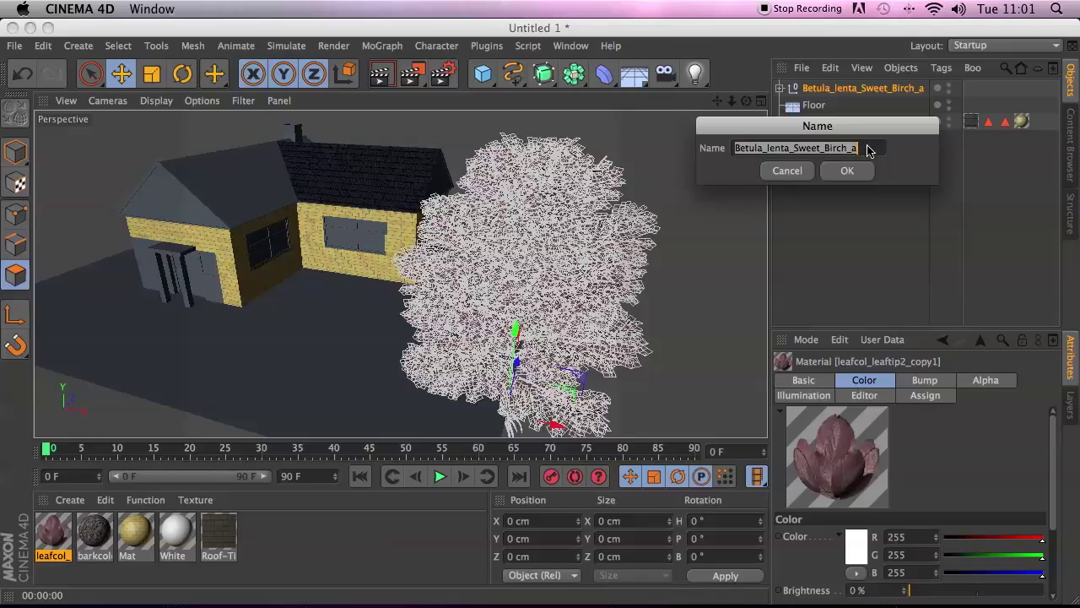
click(735, 147)
text(autumn tree)
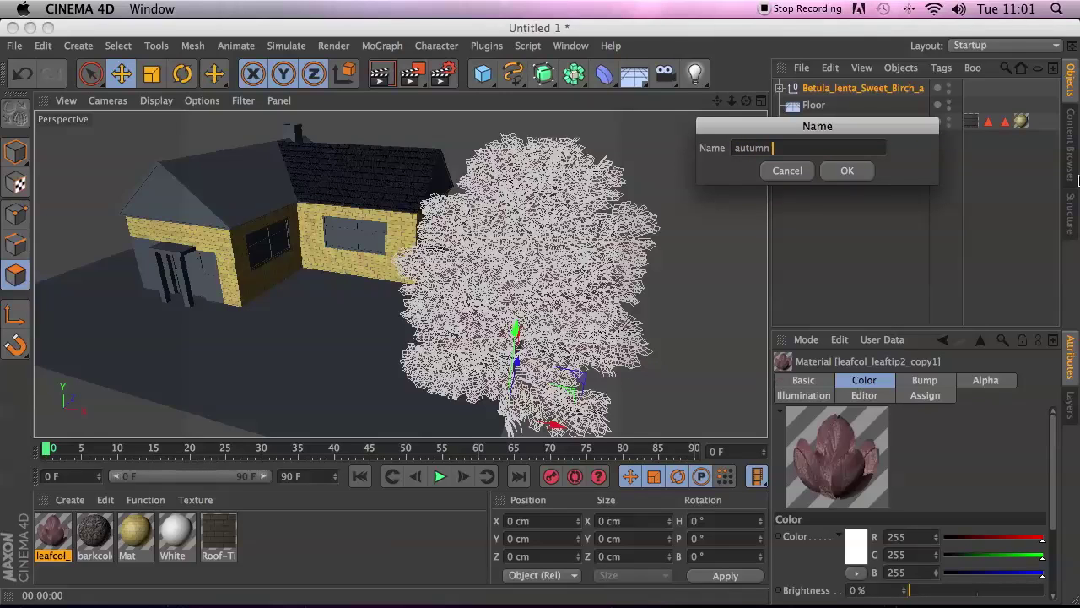
click(847, 170)
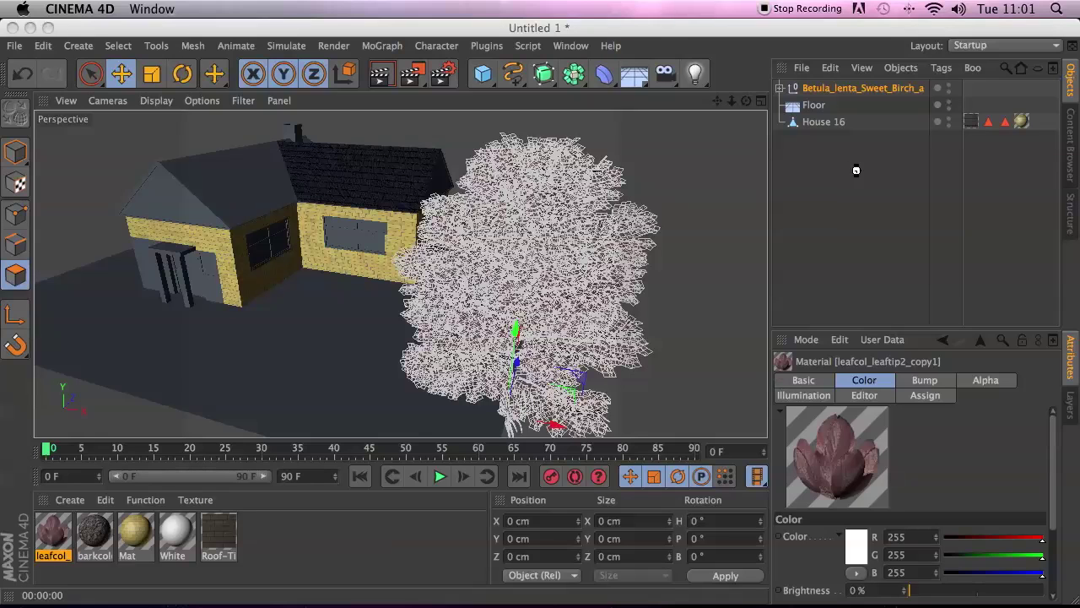
Add the "autumn tree" preset from the User presets to the scene and move the new tree in front of the house
click(1074, 169)
click(1022, 72)
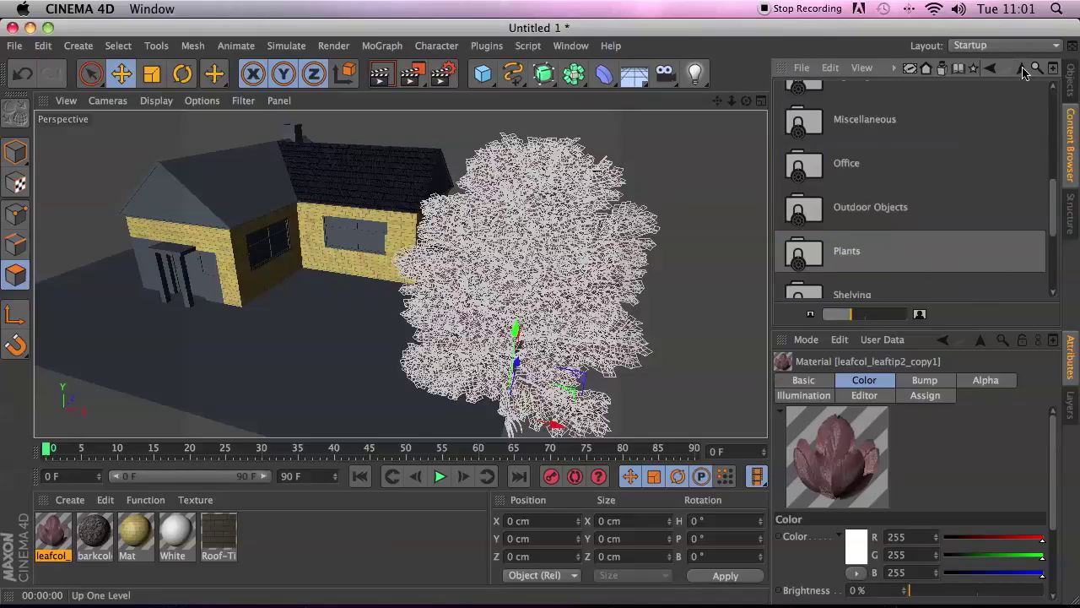
click(1022, 72)
click(1023, 72)
click(1022, 73)
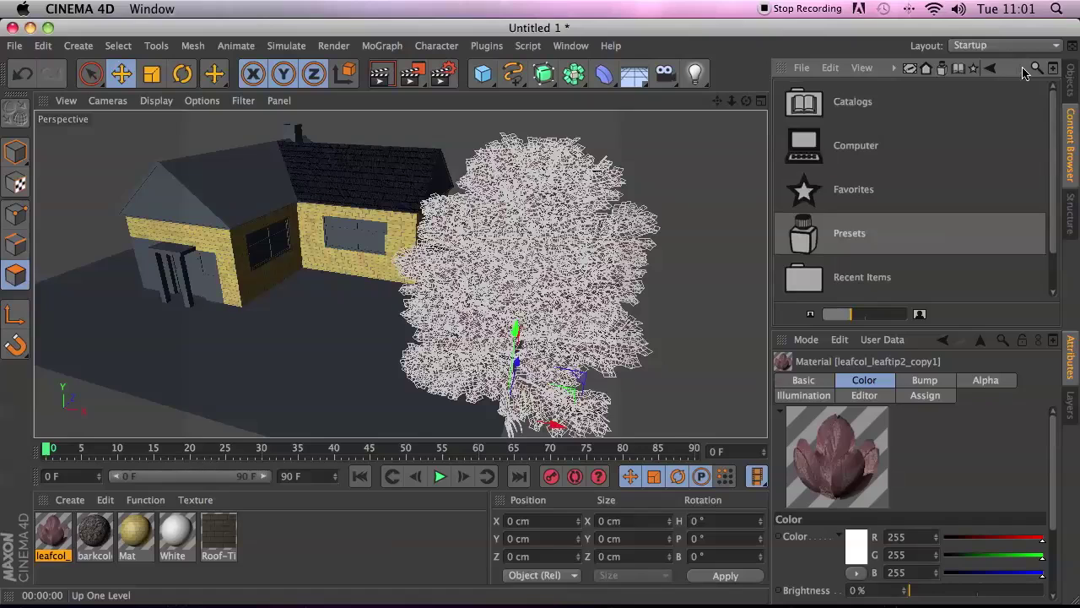
scroll(1054, 169, down, 2)
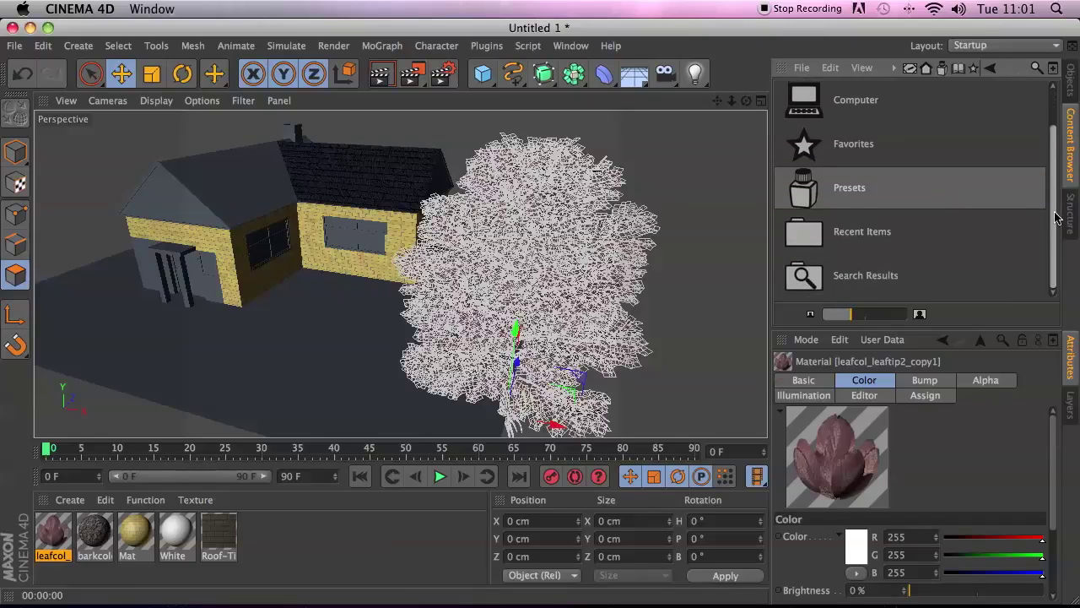
double_click(803, 191)
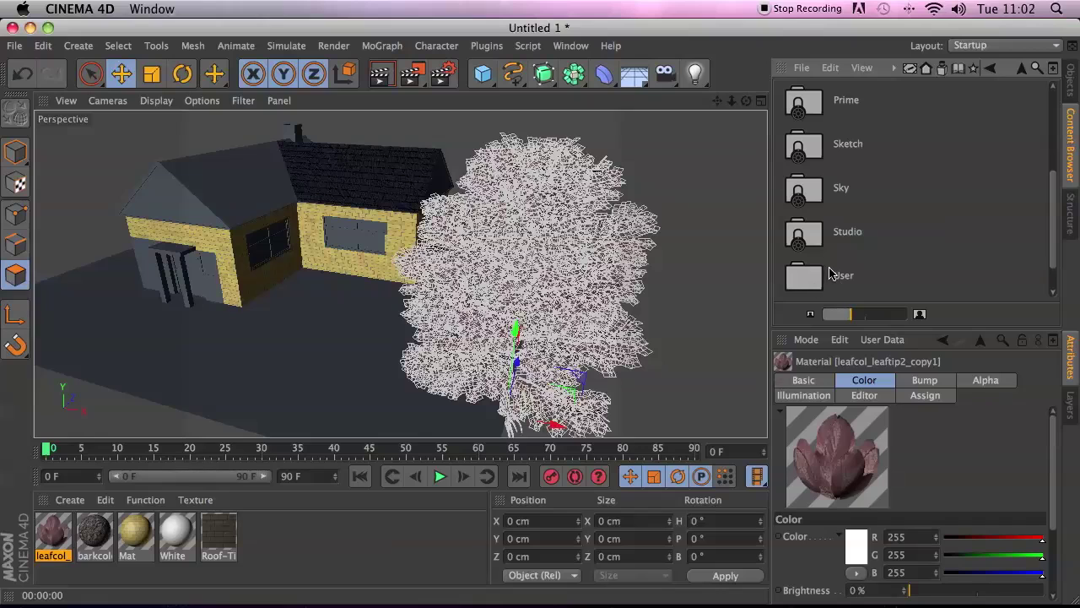
double_click(782, 278)
double_click(803, 112)
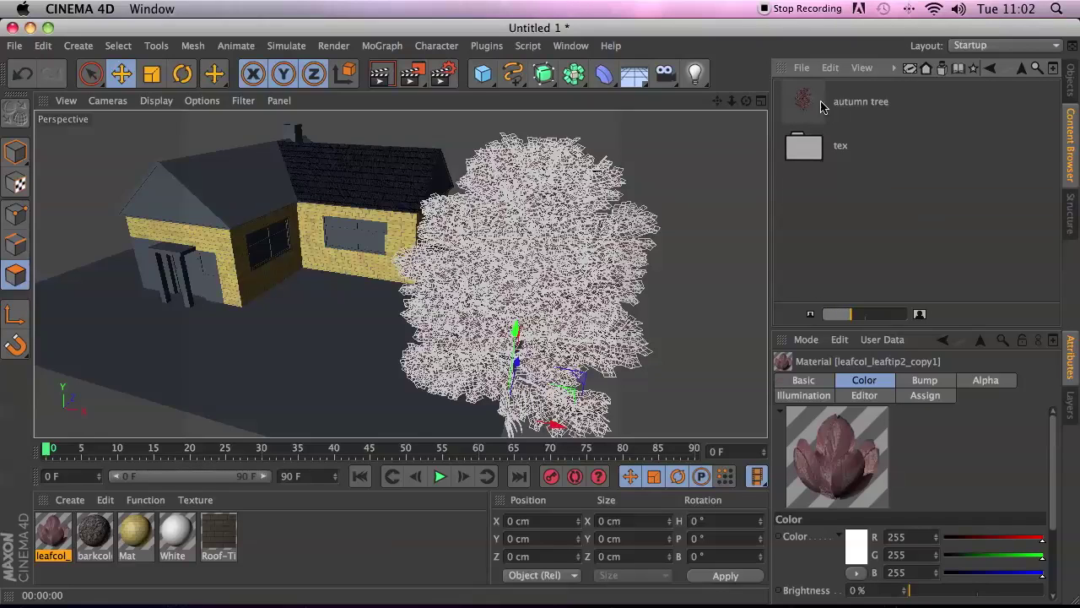
drag(807, 112, 371, 345)
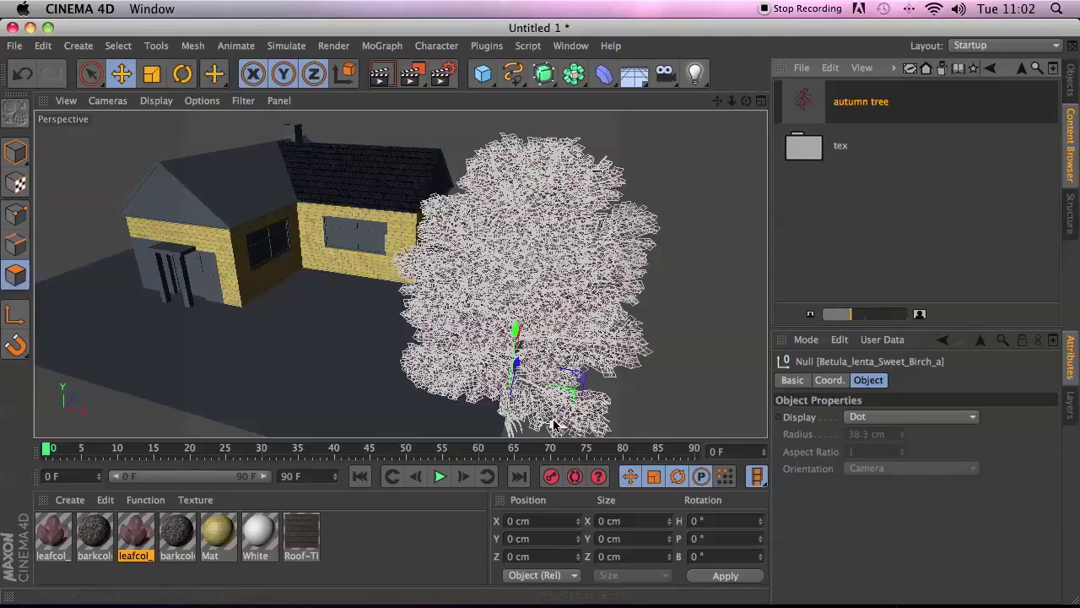
ctrl+drag(554, 411, 333, 356)
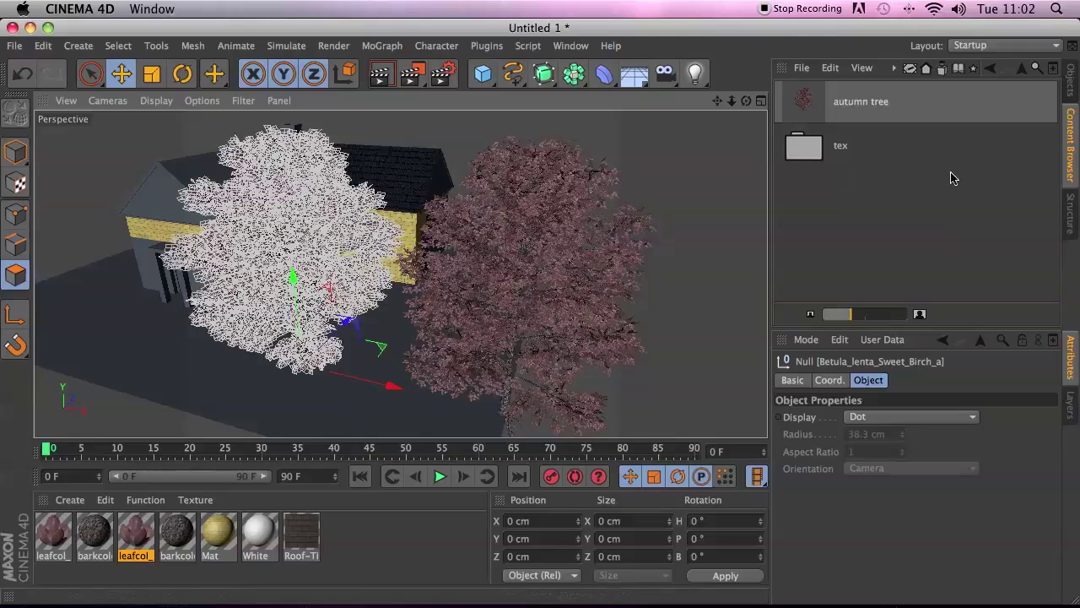
Close the house project without saving changes, and load the "autumn tree" preset into a new empty project
click(15, 45)
click(34, 148)
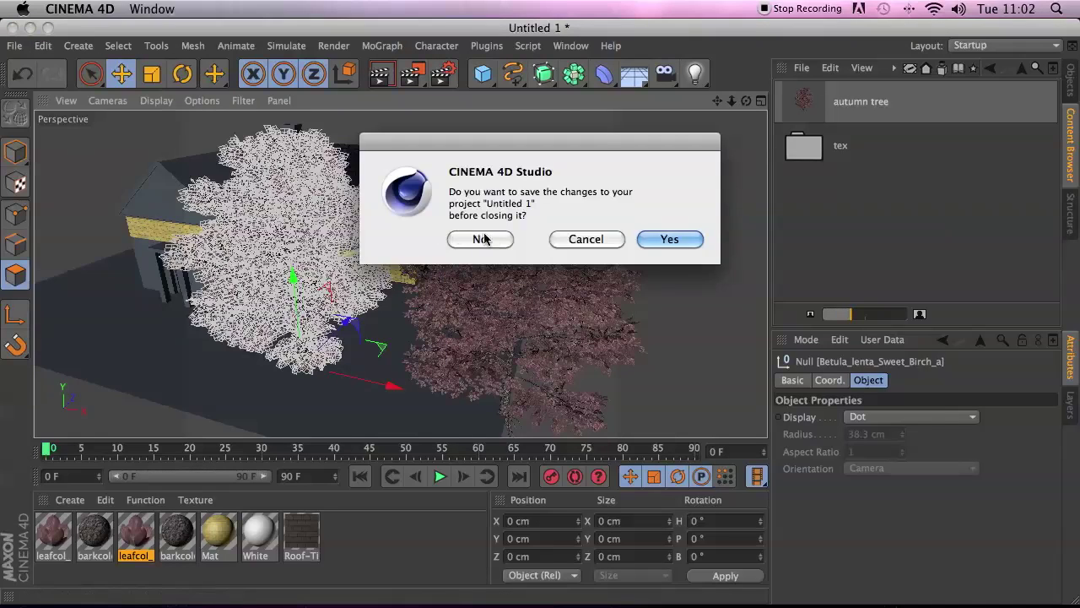
click(477, 239)
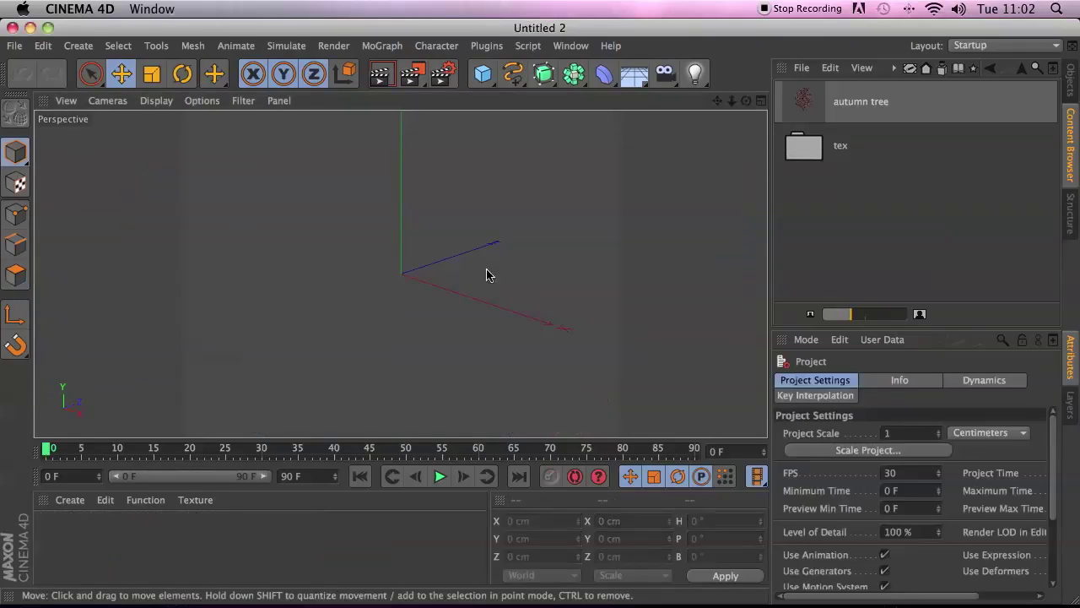
click(14, 45)
click(46, 169)
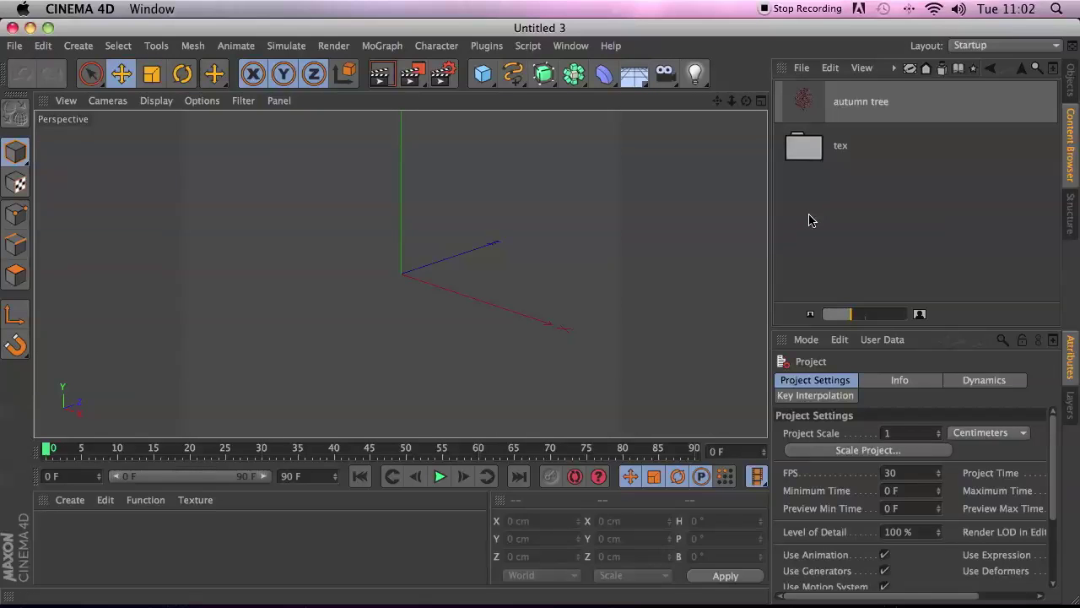
double_click(803, 107)
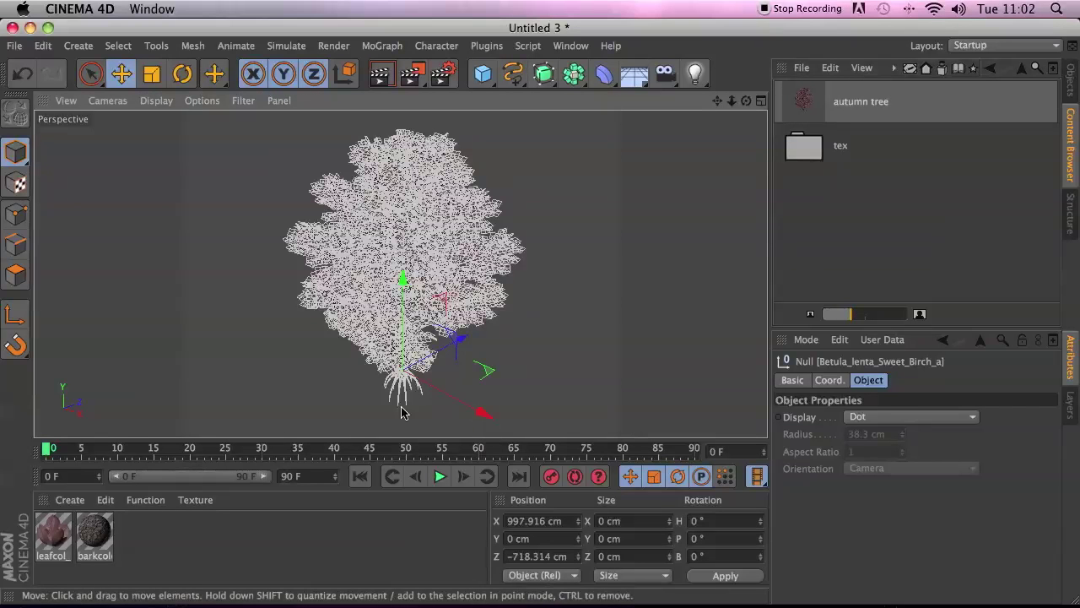
Enable Diffusion on the leaf material and copy the Color channel's Filter texture into the Diffusion texture
double_click(53, 536)
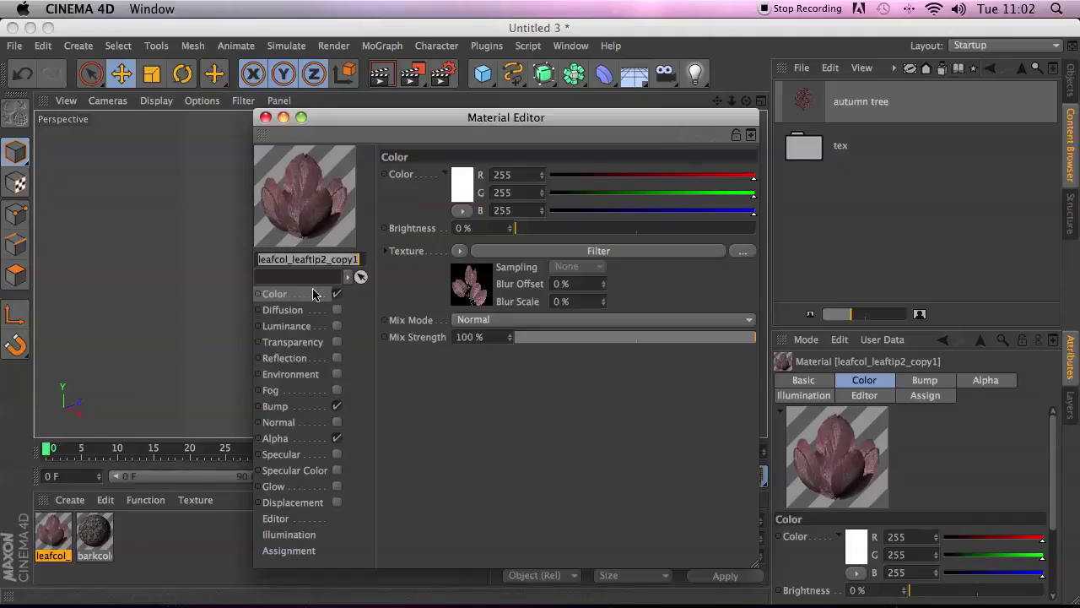
click(307, 300)
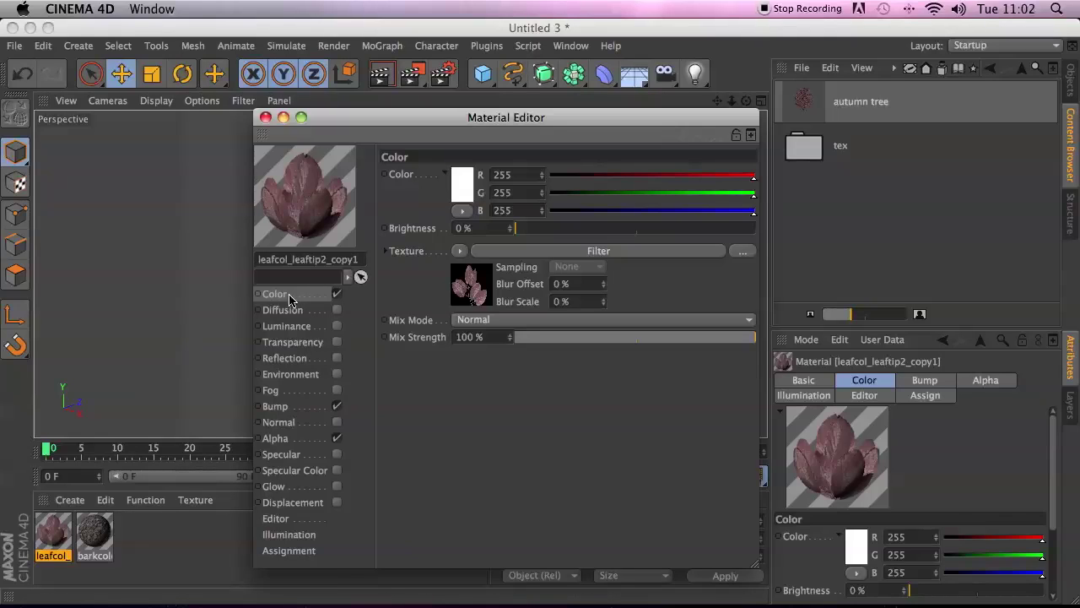
click(459, 251)
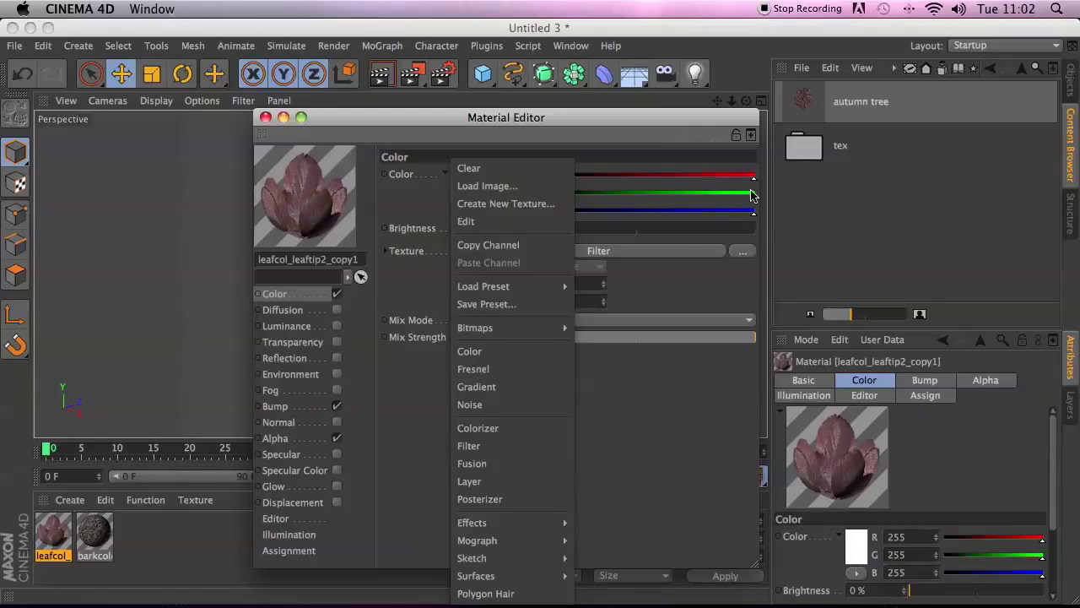
click(470, 245)
click(291, 310)
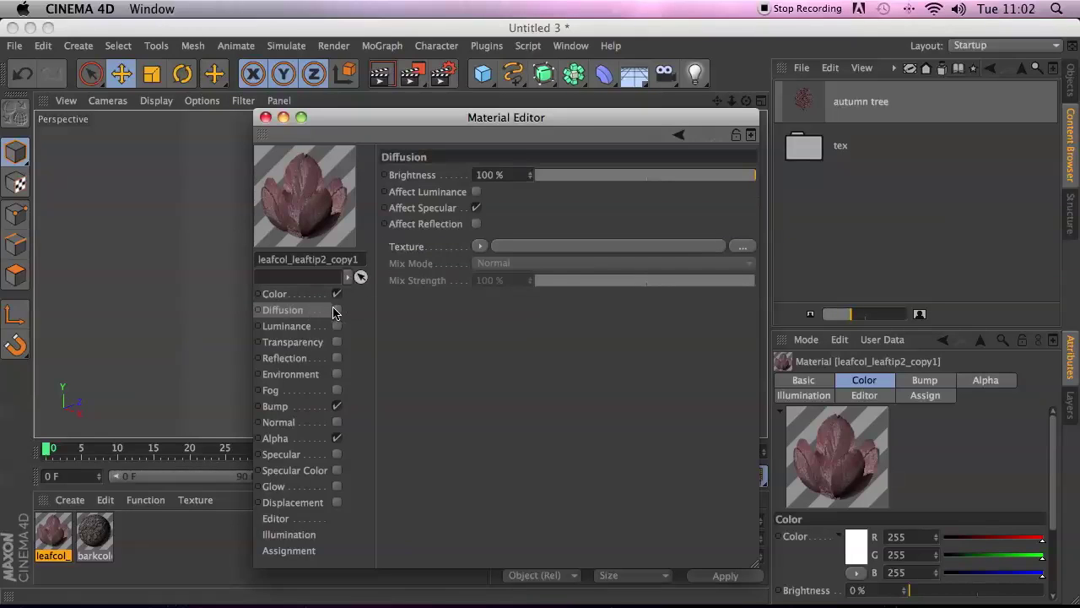
click(336, 309)
click(479, 245)
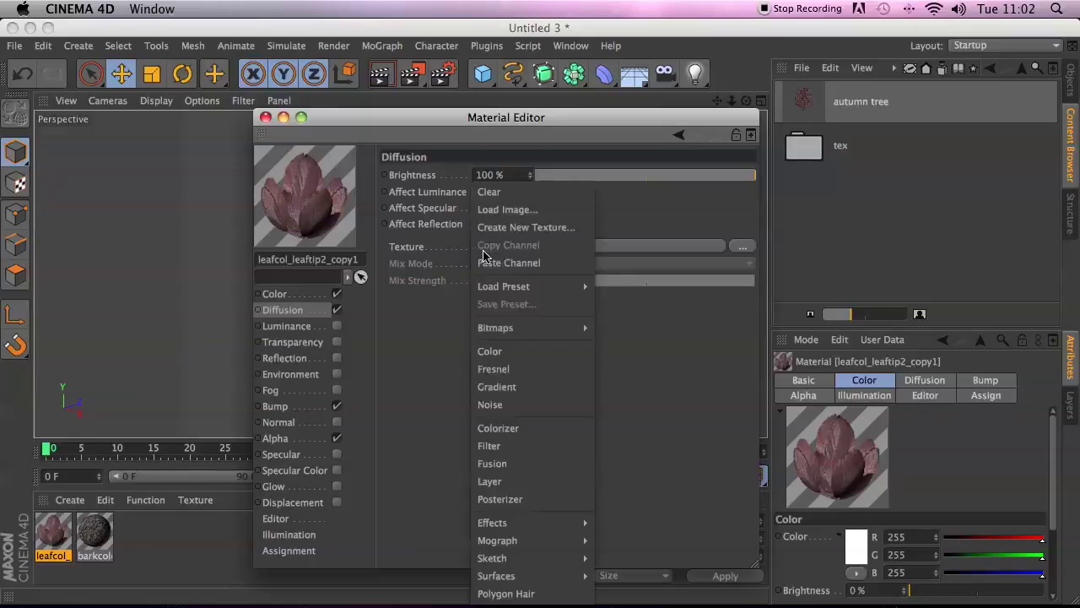
click(494, 261)
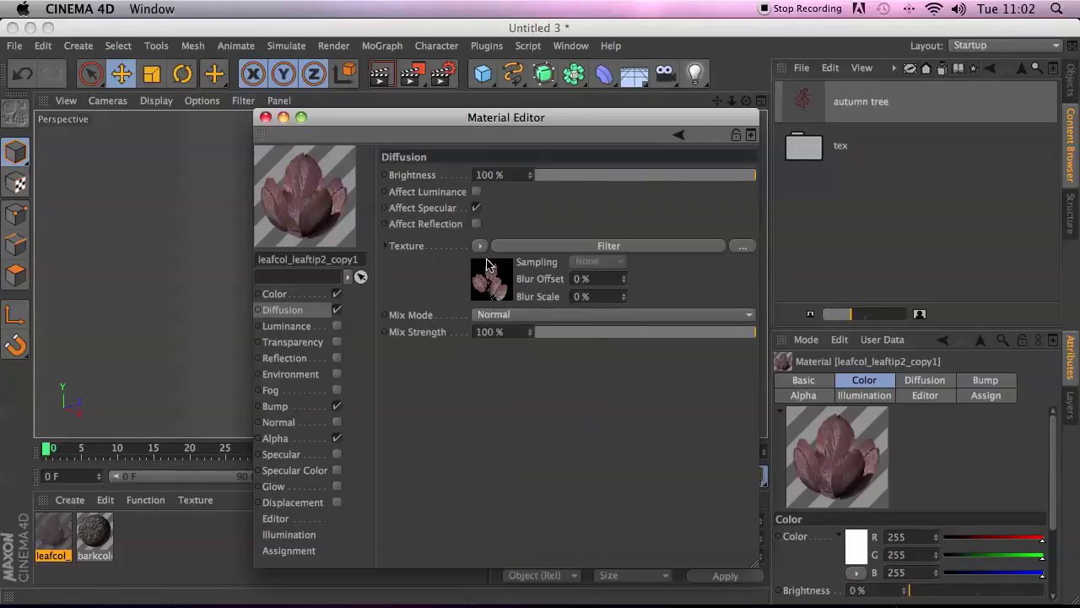
Set the leaf material's Diffusion Brightness to 18% and enable Affect Luminance
click(603, 177)
drag(597, 184, 574, 181)
click(475, 191)
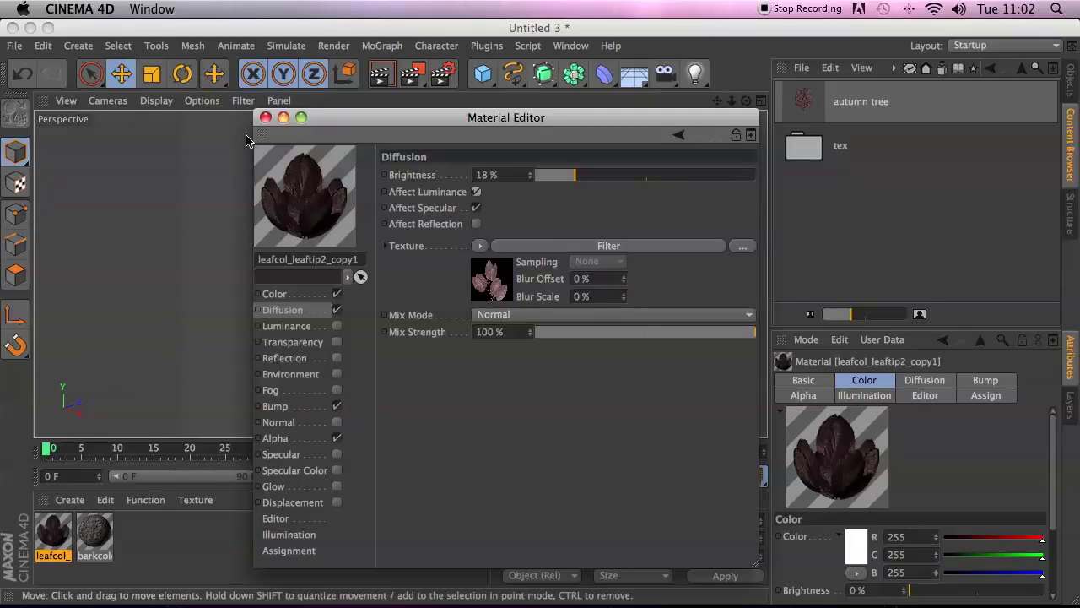